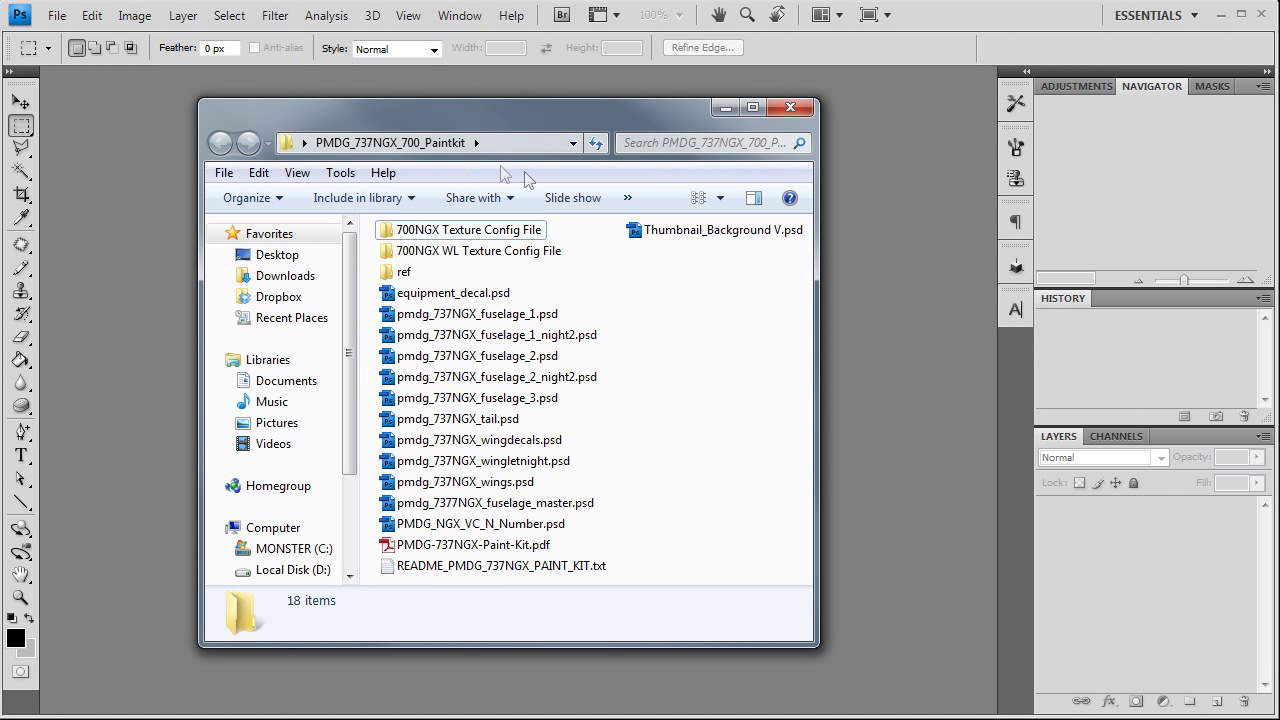
Step: Open the ref folder and inspect the alaskatext.ai and Boeing.ai reference files
double_click(420, 273)
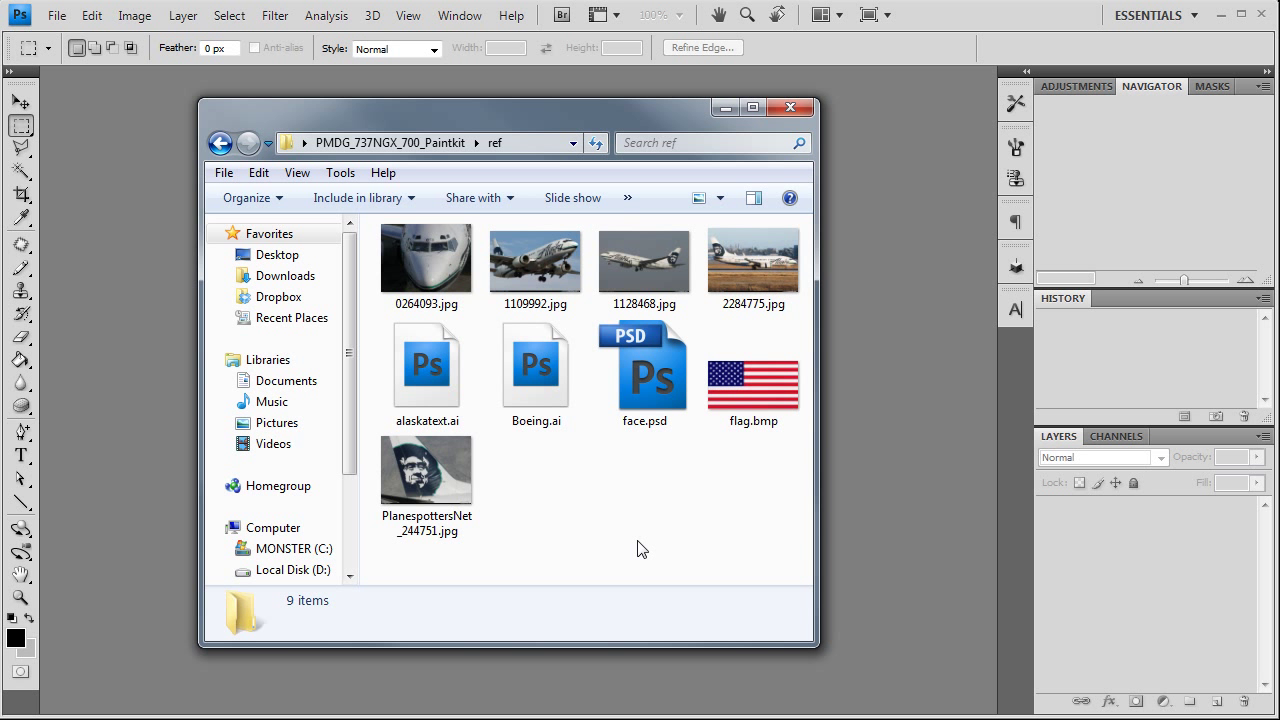
key("BackSpace")
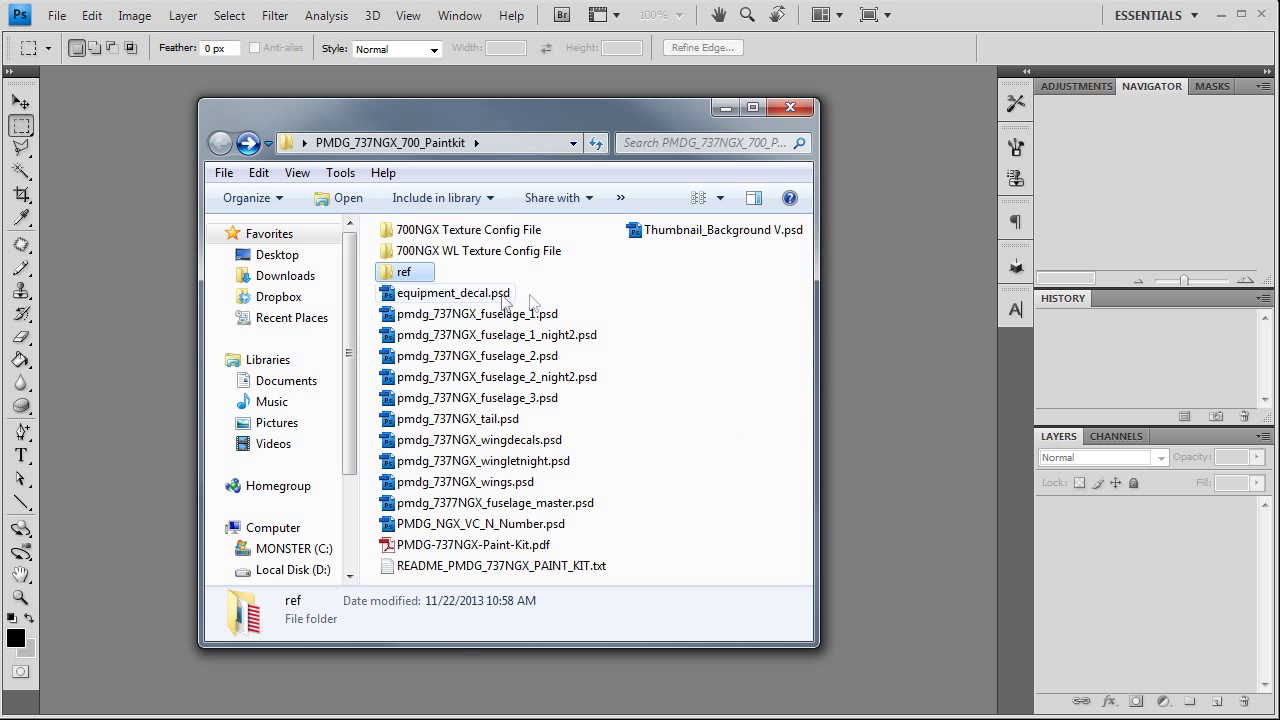
double_click(436, 276)
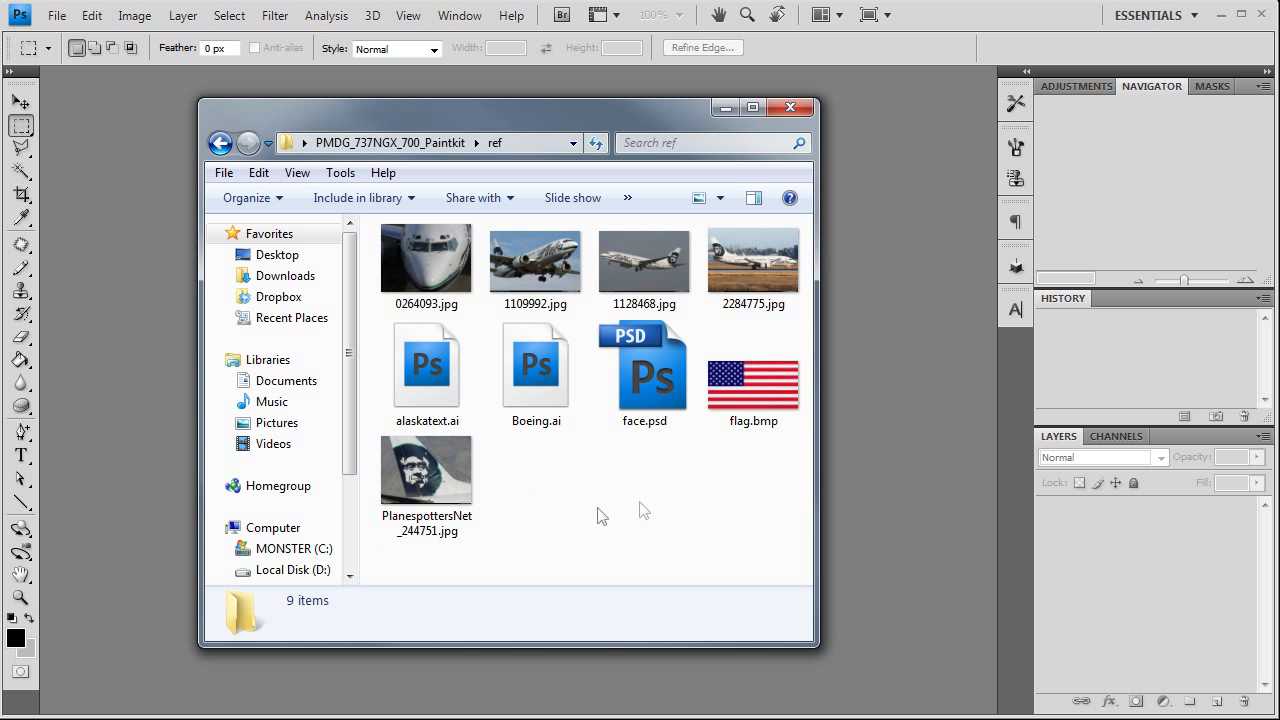
left_click(443, 398)
left_click(533, 410)
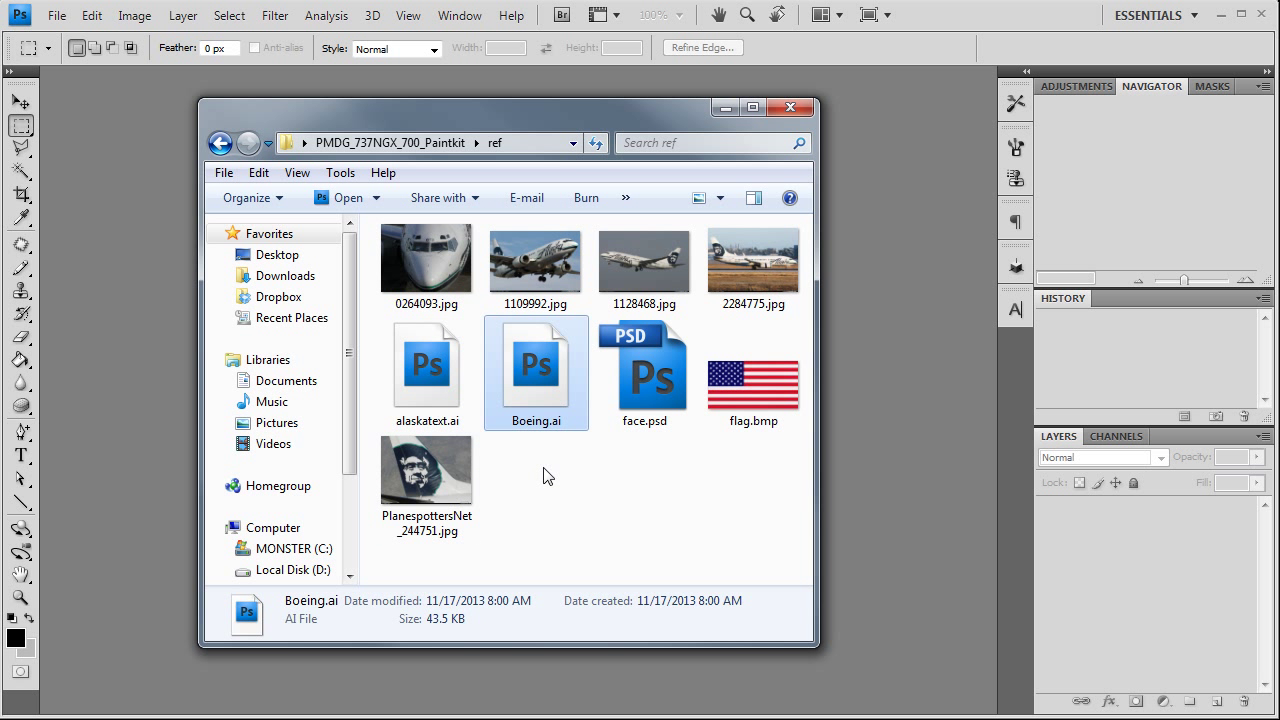
left_click(545, 468)
left_click(440, 400)
left_click(519, 416)
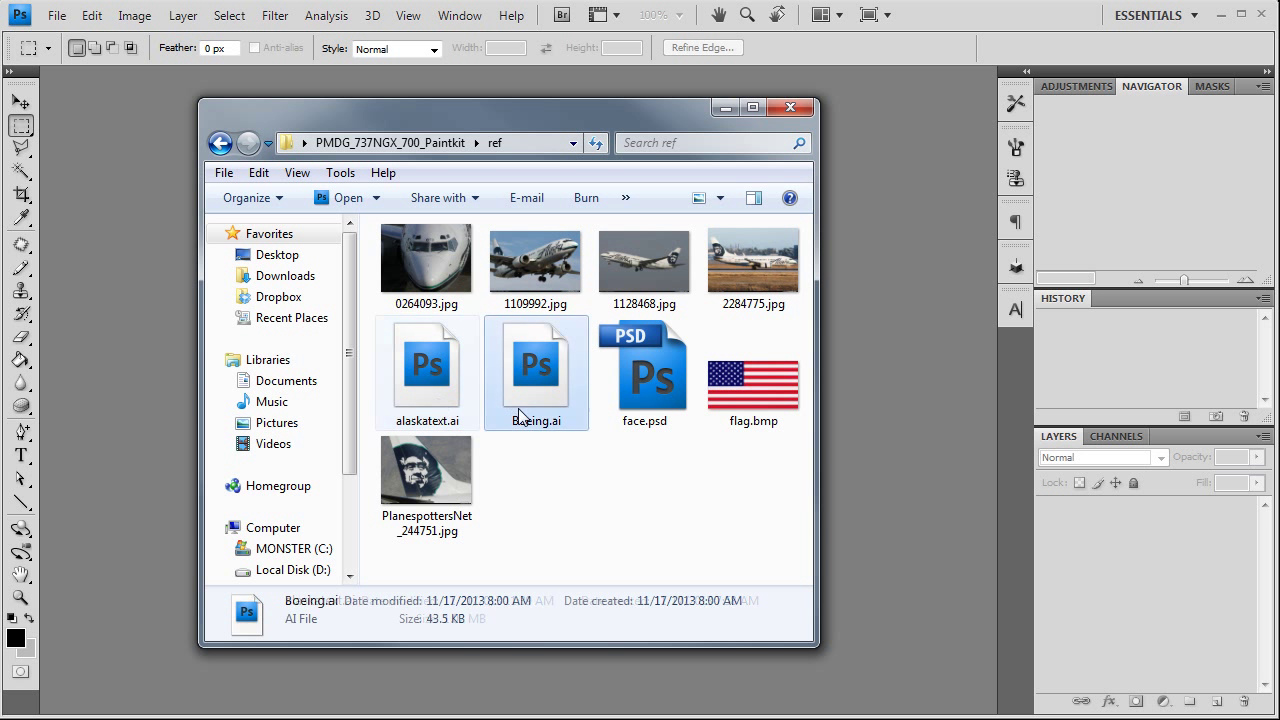
left_click(544, 481)
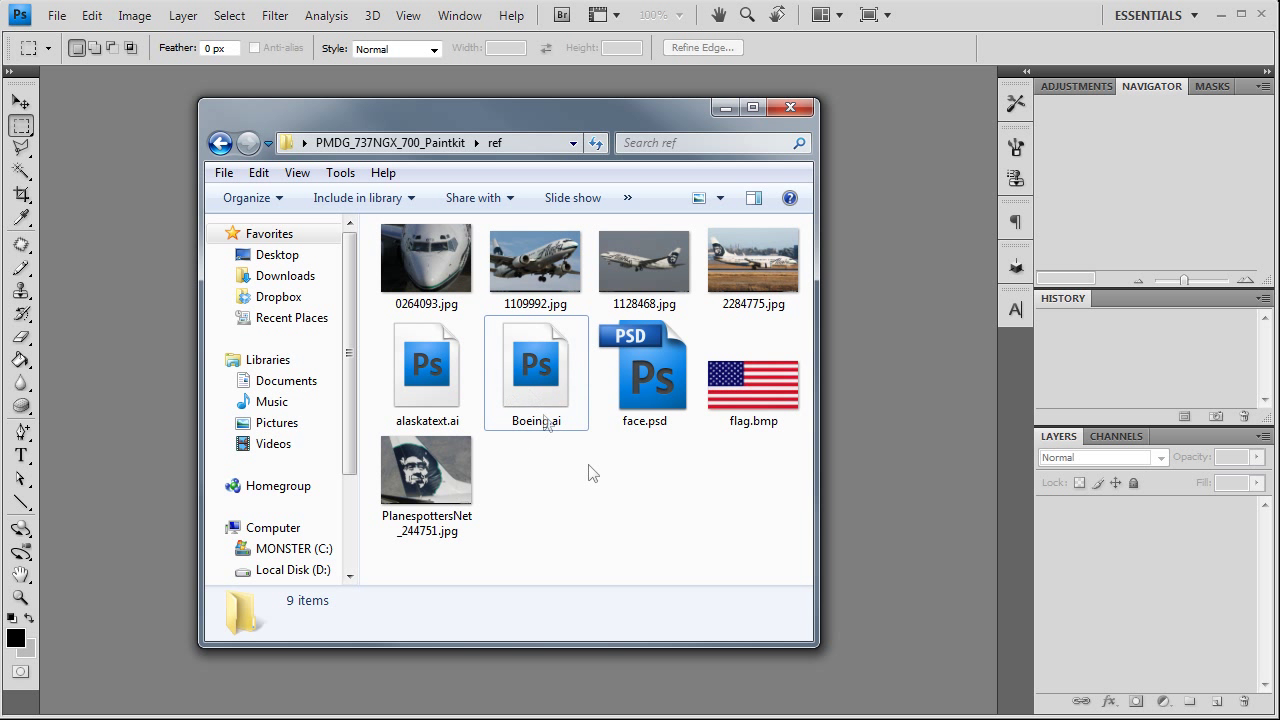
Step: Inspect the face.psd and flag.bmp details, then return to the paint kit folder
left_click(628, 418)
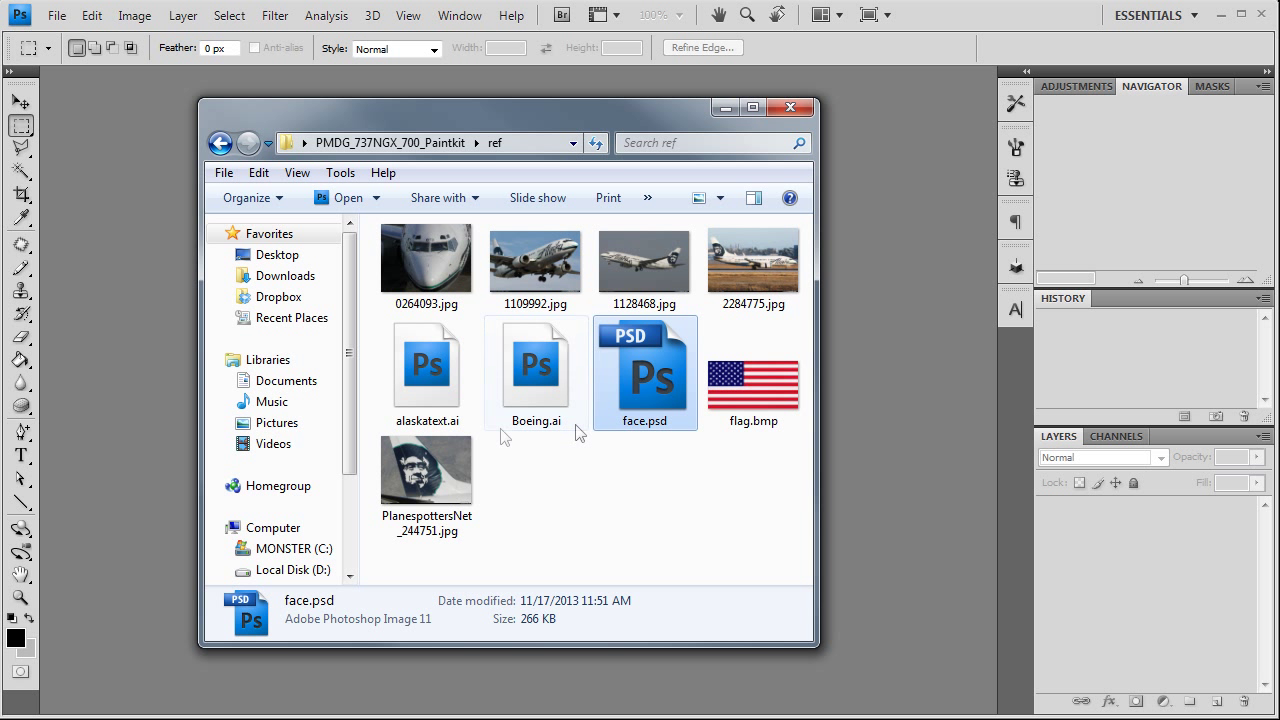
left_click(745, 415)
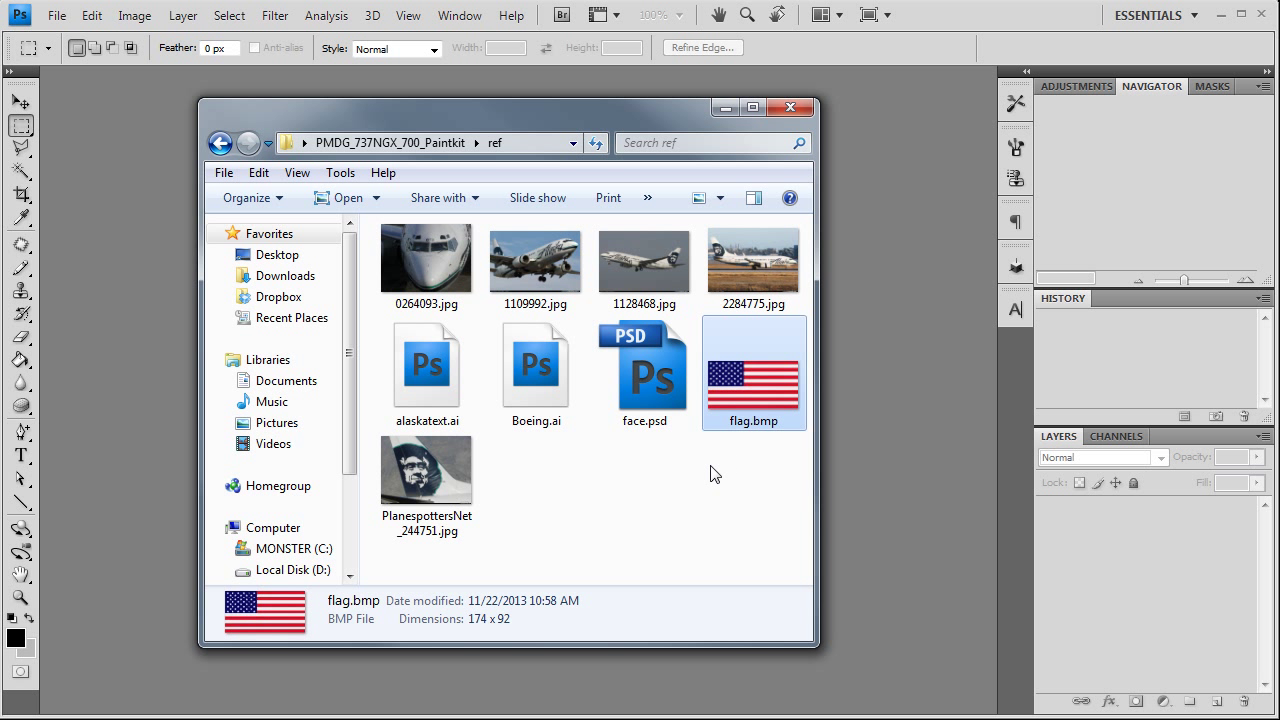
left_click(711, 473)
left_click(732, 415)
left_click(704, 509)
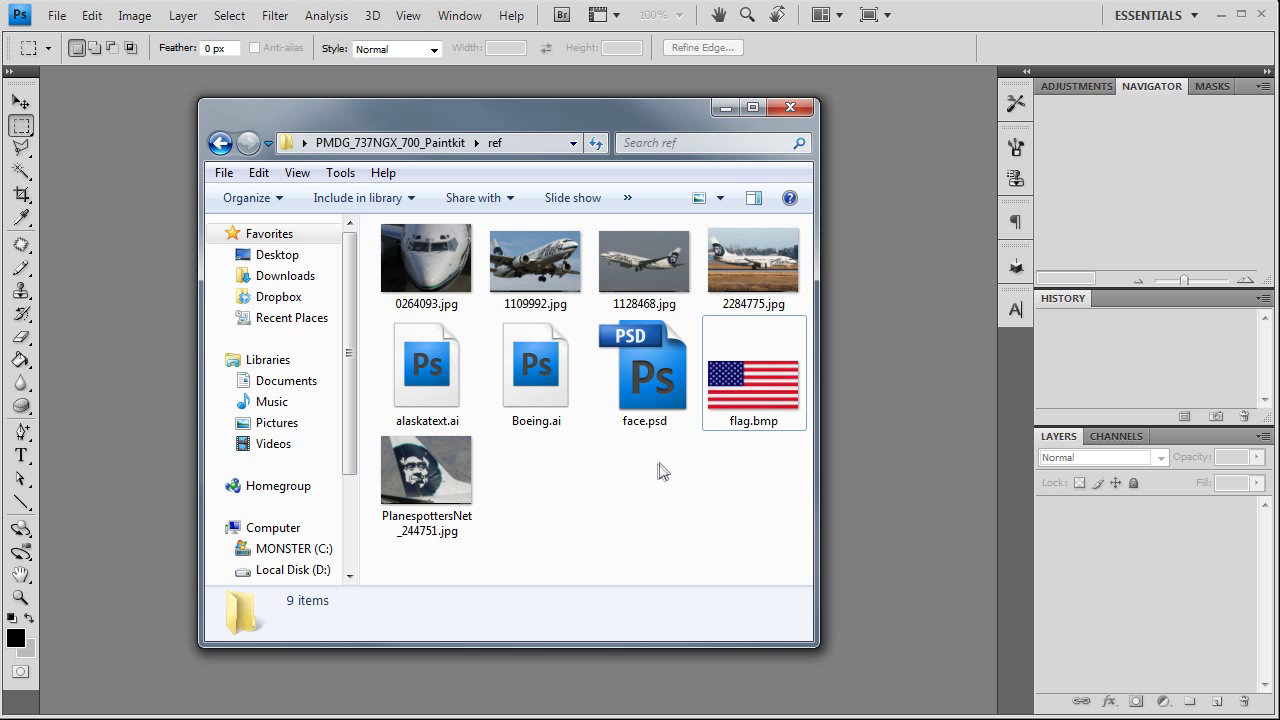
key("BackSpace")
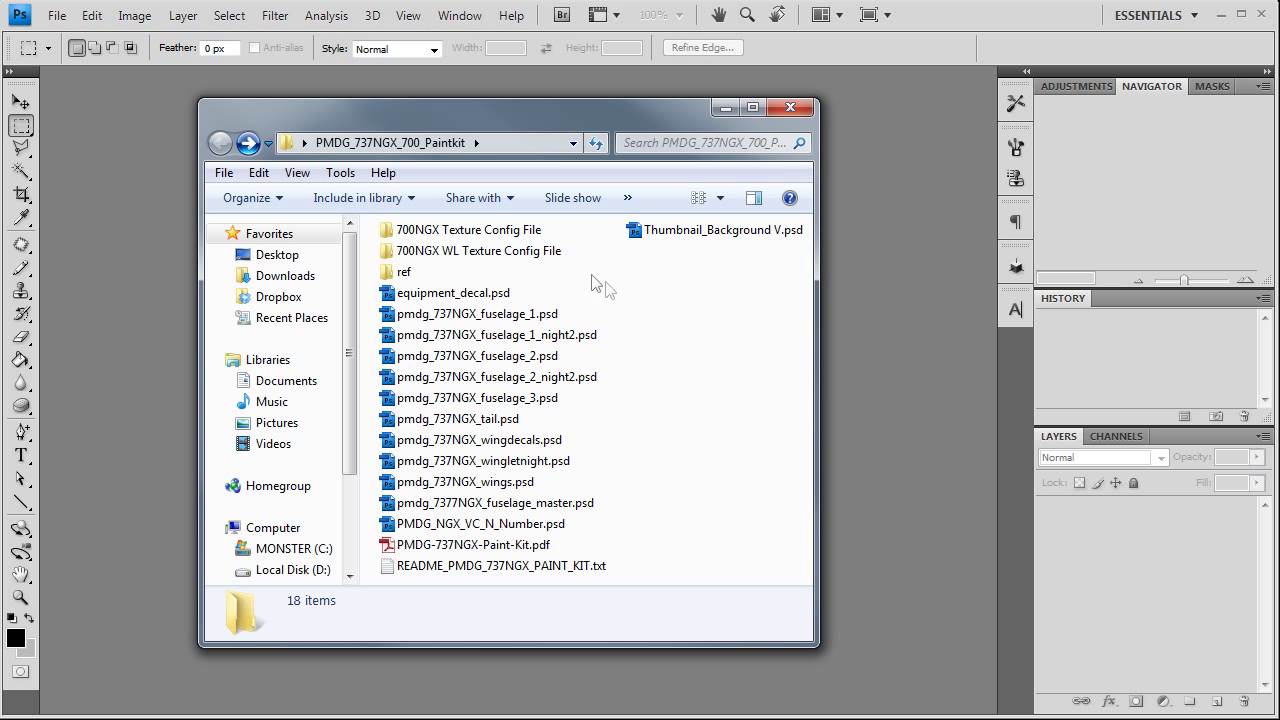
Step: Open the 700NGX WL Texture Config File folder, read texture.cfg in Notepad, and close it
left_click(524, 232)
left_click(447, 256)
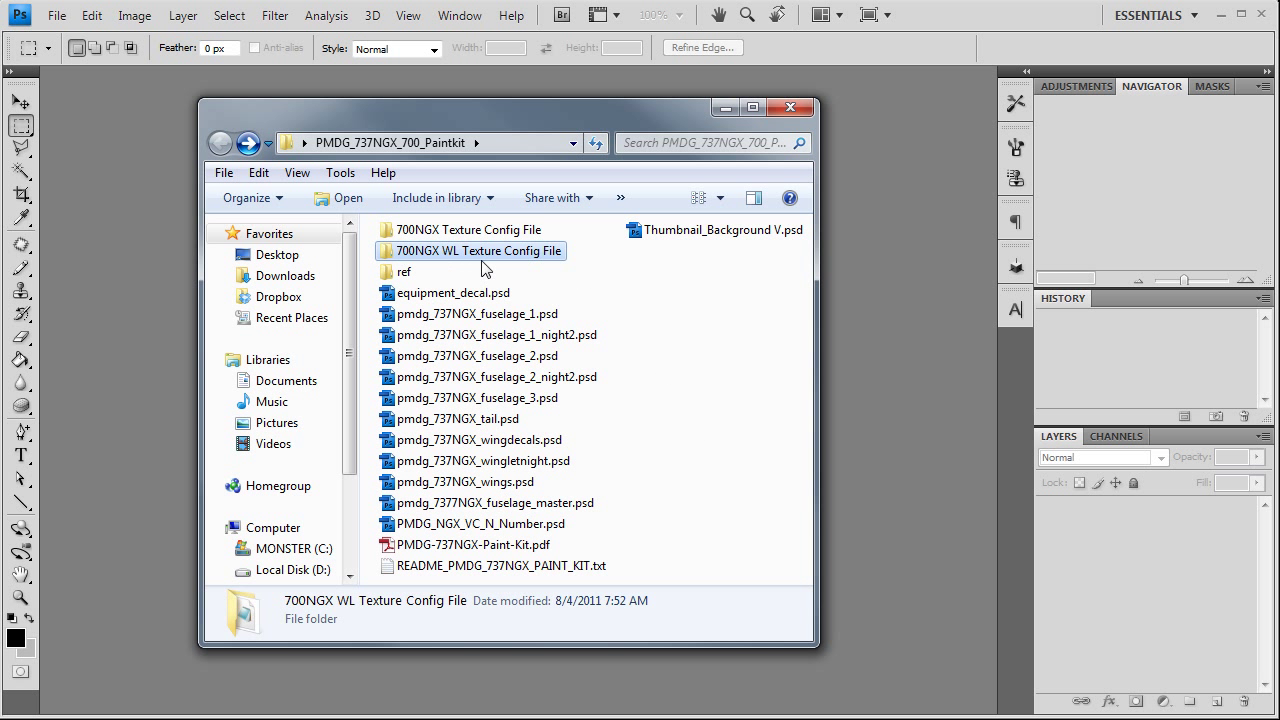
left_click(483, 240)
double_click(480, 253)
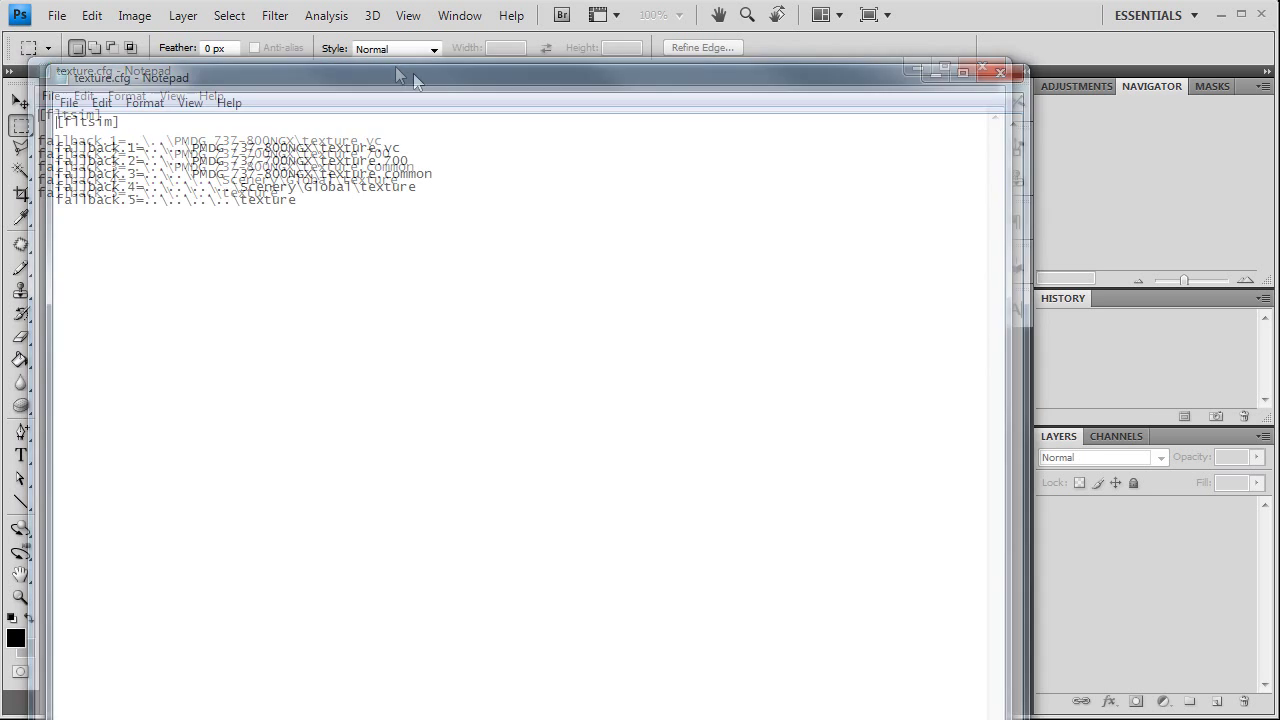
left_click_drag(413, 73, 553, 125)
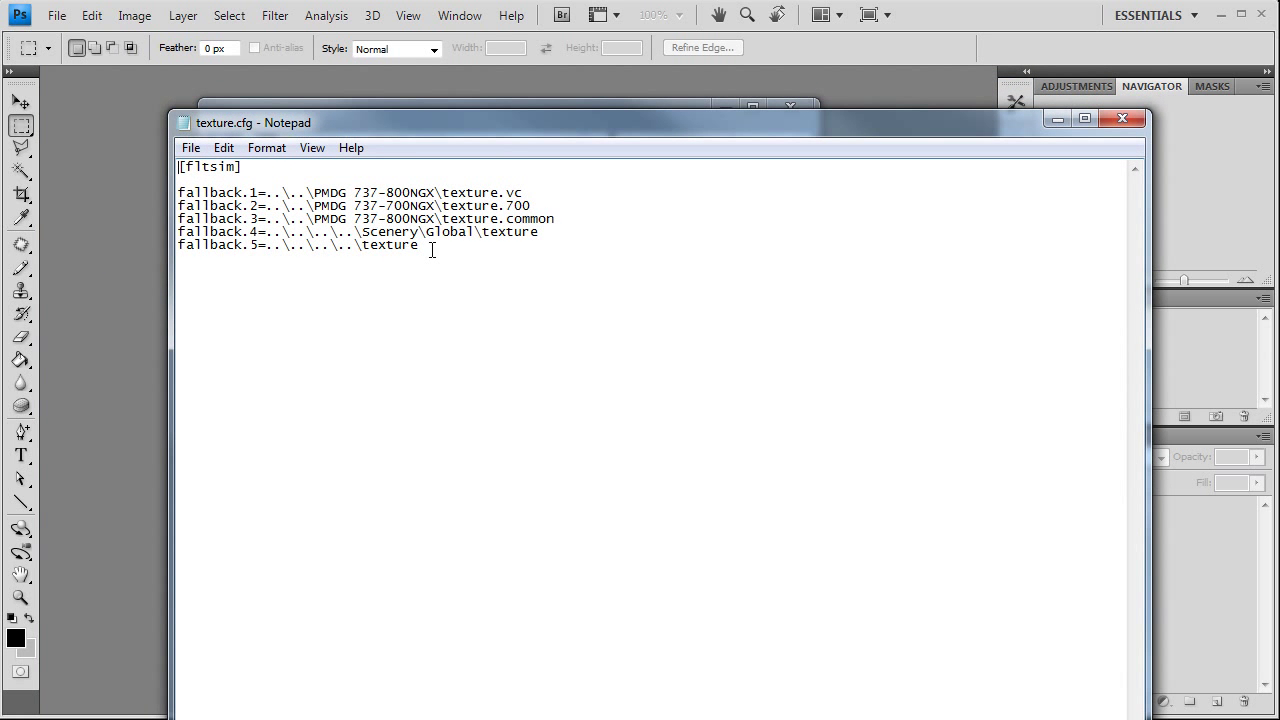
left_click_drag(432, 250, 178, 166)
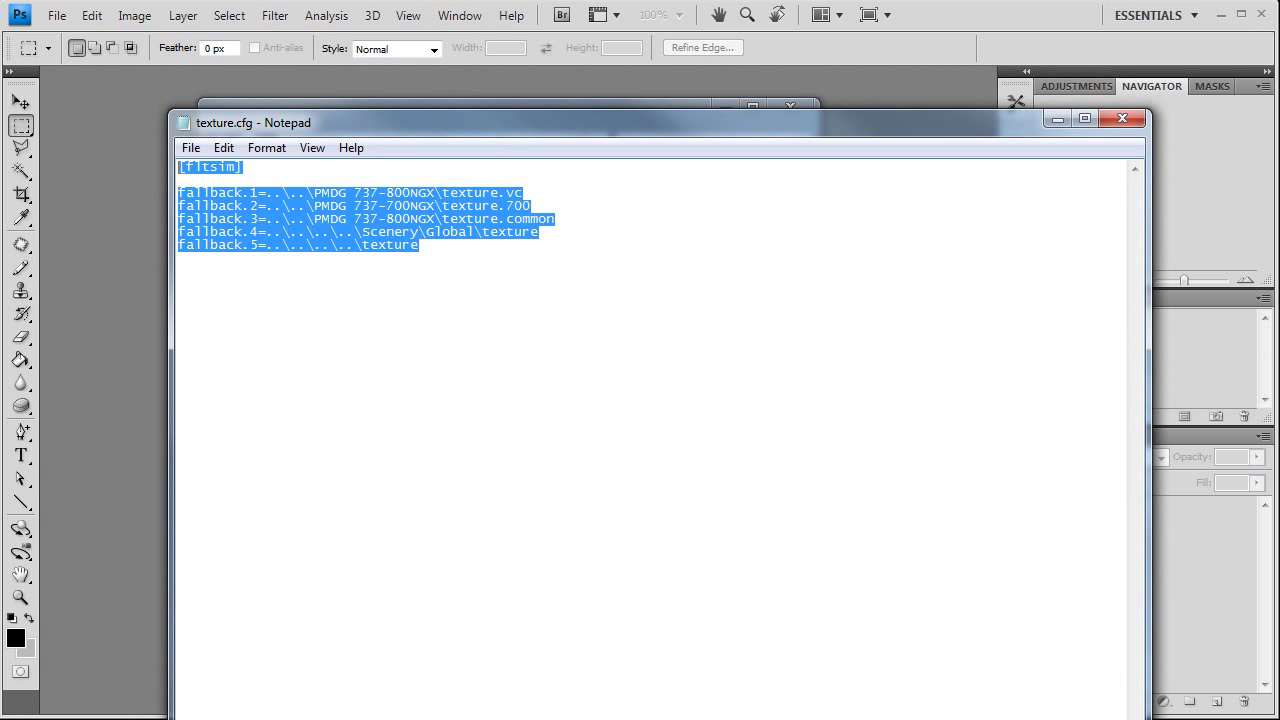
left_click(1134, 120)
left_click(651, 460)
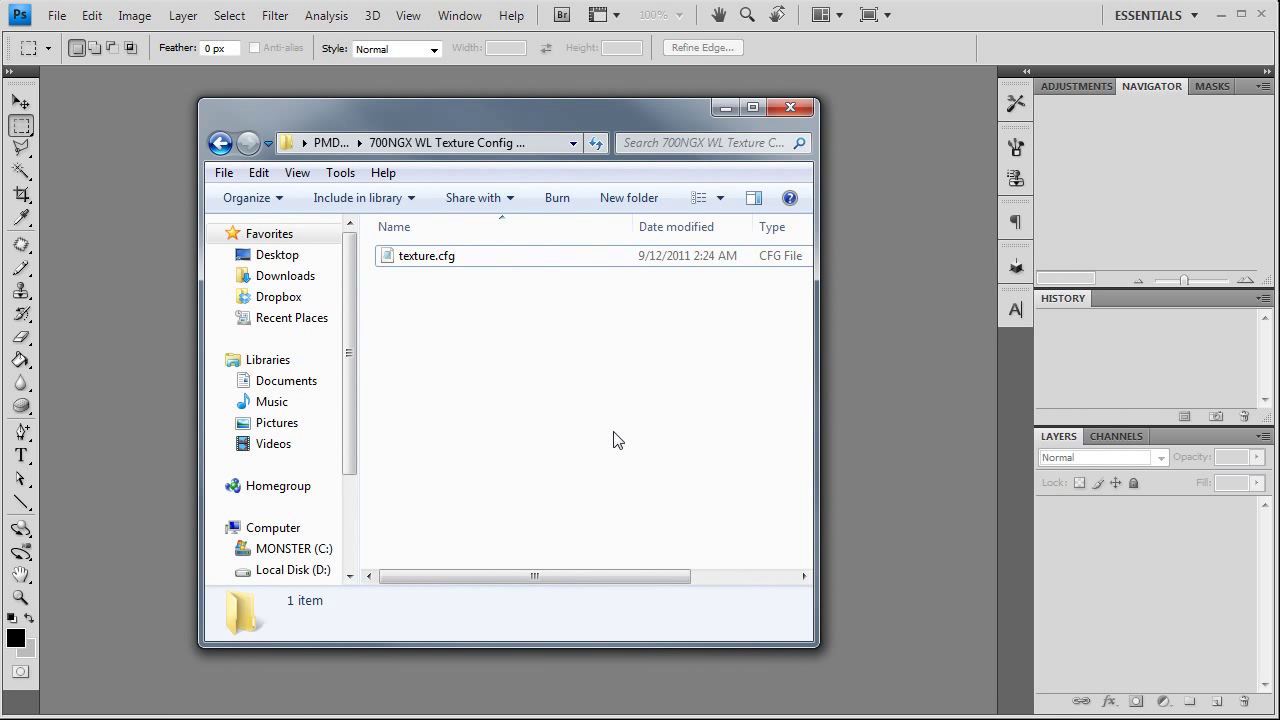
Step: Go up to PMDG_737NGX_700_Paintkit and inspect the equipment_decal.psd details
key("BackSpace")
left_click(704, 421)
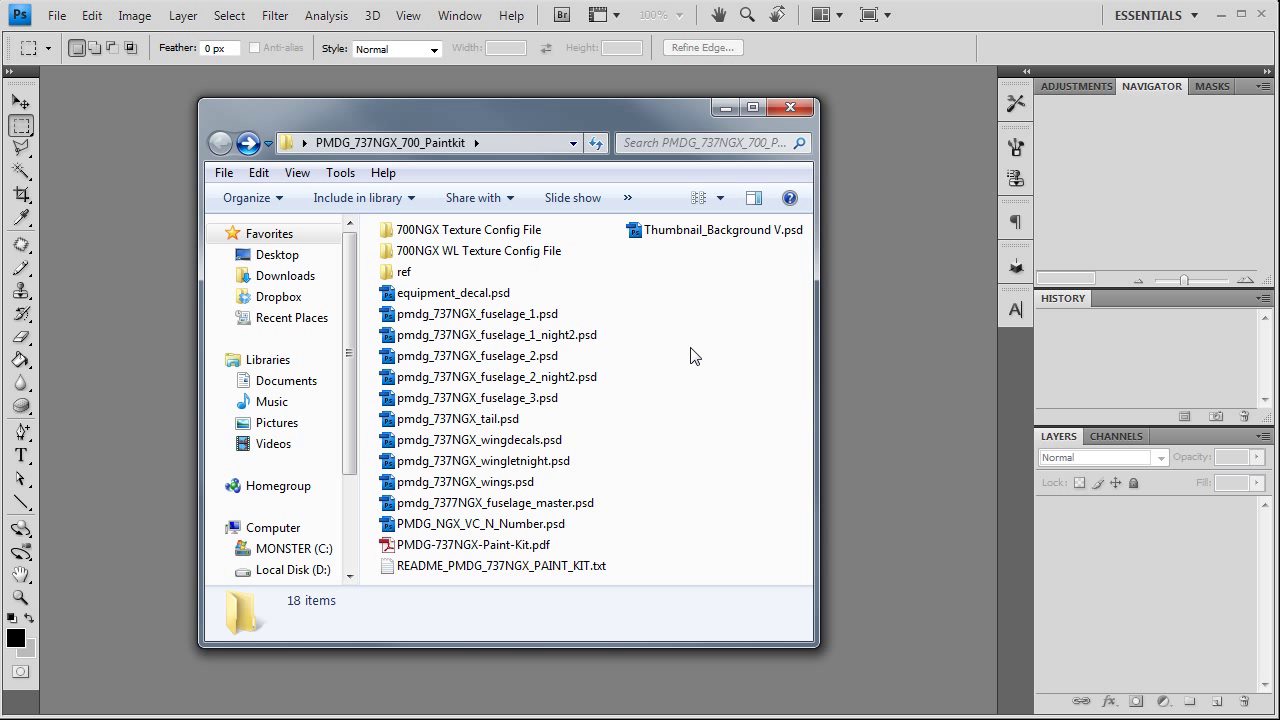
left_click(490, 294)
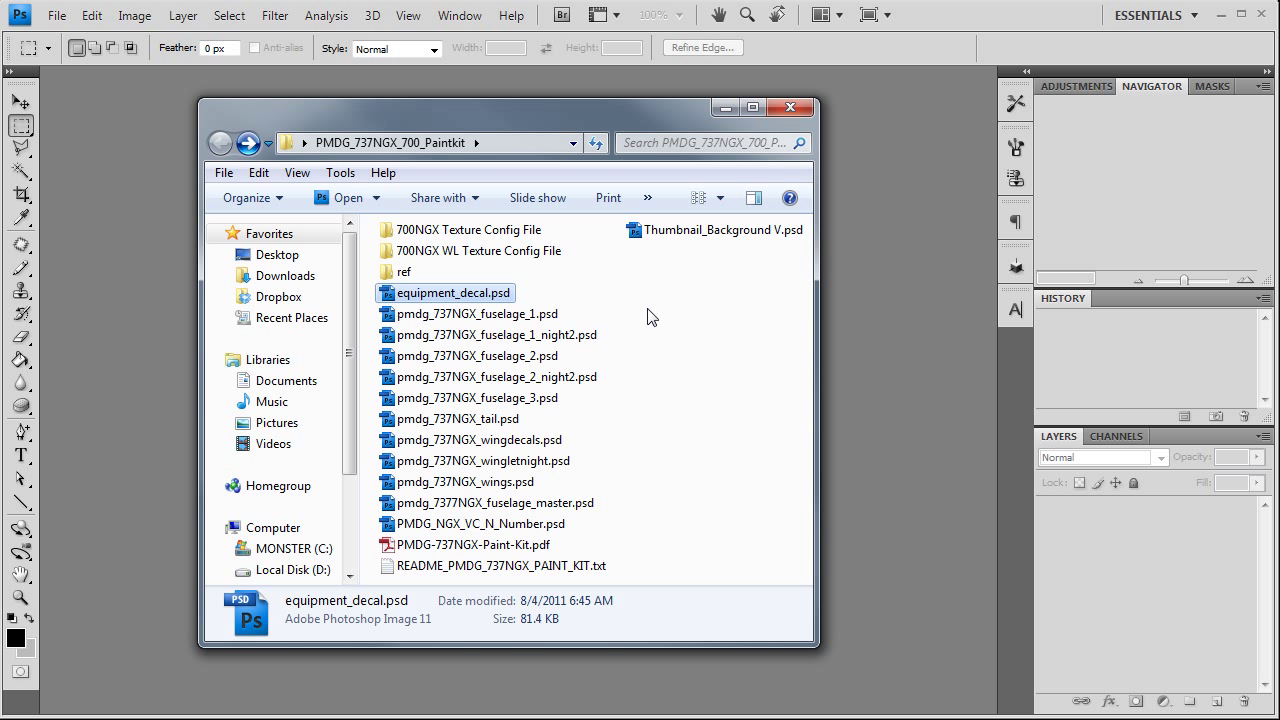
left_click(671, 342)
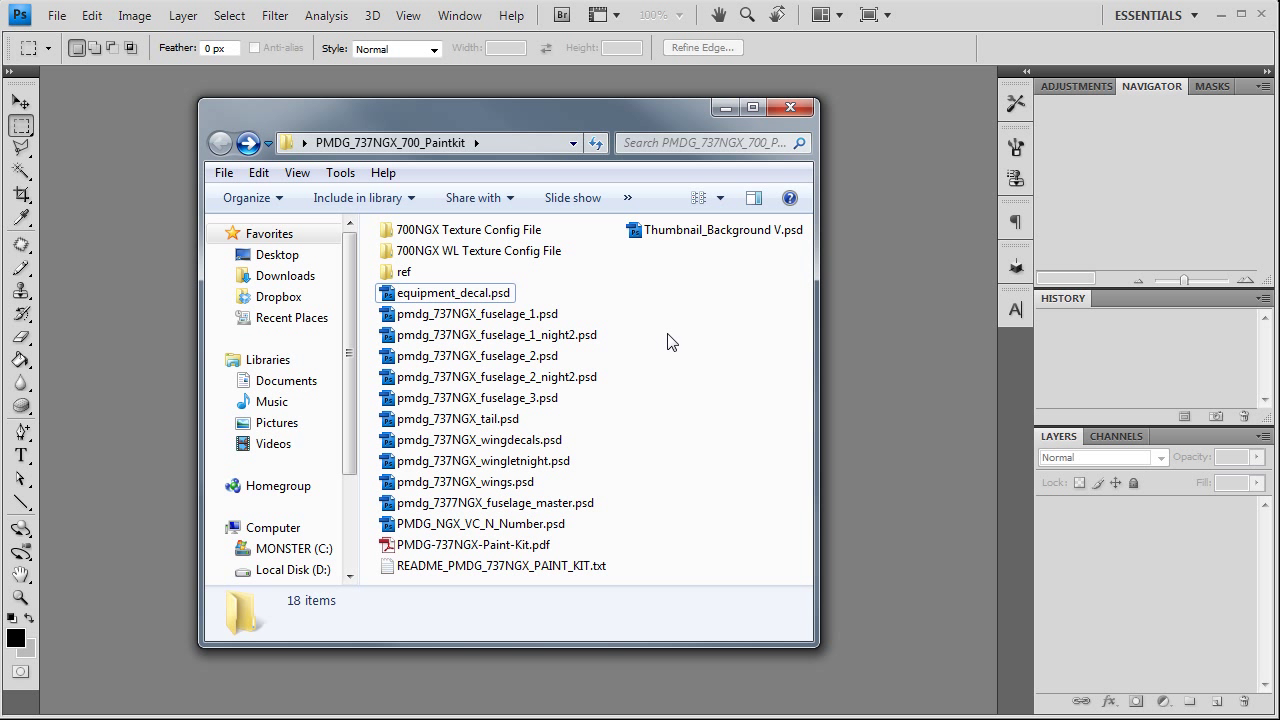
Step: Inspect pmdg_737NGX_fuselage_1, _2 and _3.psd in turn, then clear the selection
left_click(555, 314)
left_click(553, 360)
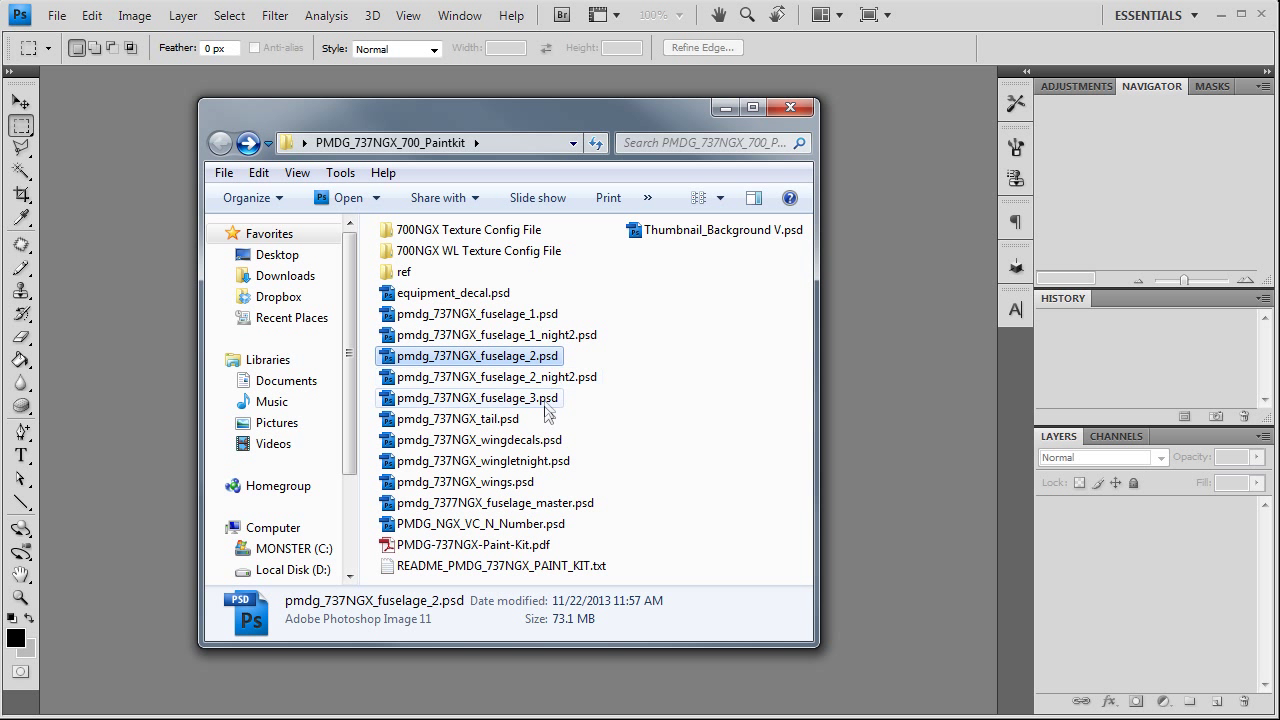
left_click(549, 400)
left_click(530, 315)
left_click(525, 356)
left_click(540, 399)
left_click(649, 300)
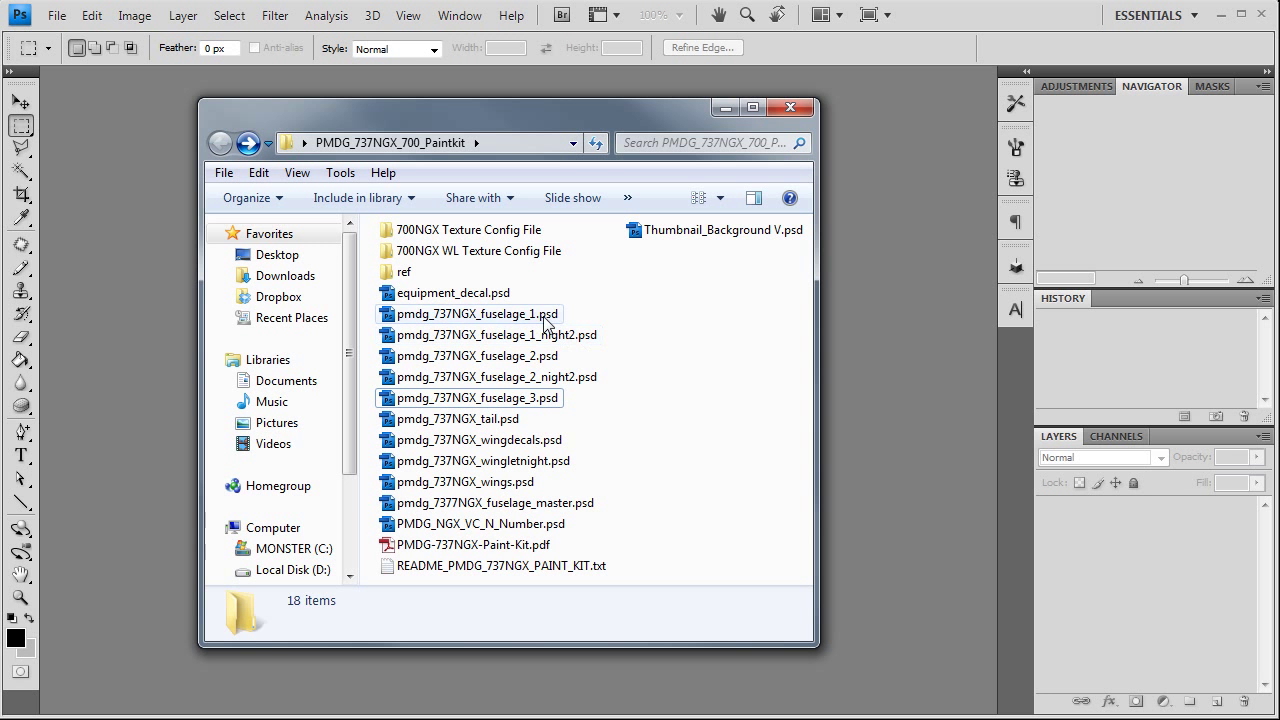
Step: Open pmdg_737NGX_fuselage_1.psd in Photoshop, pick the Move tool, and close the document
double_click(550, 314)
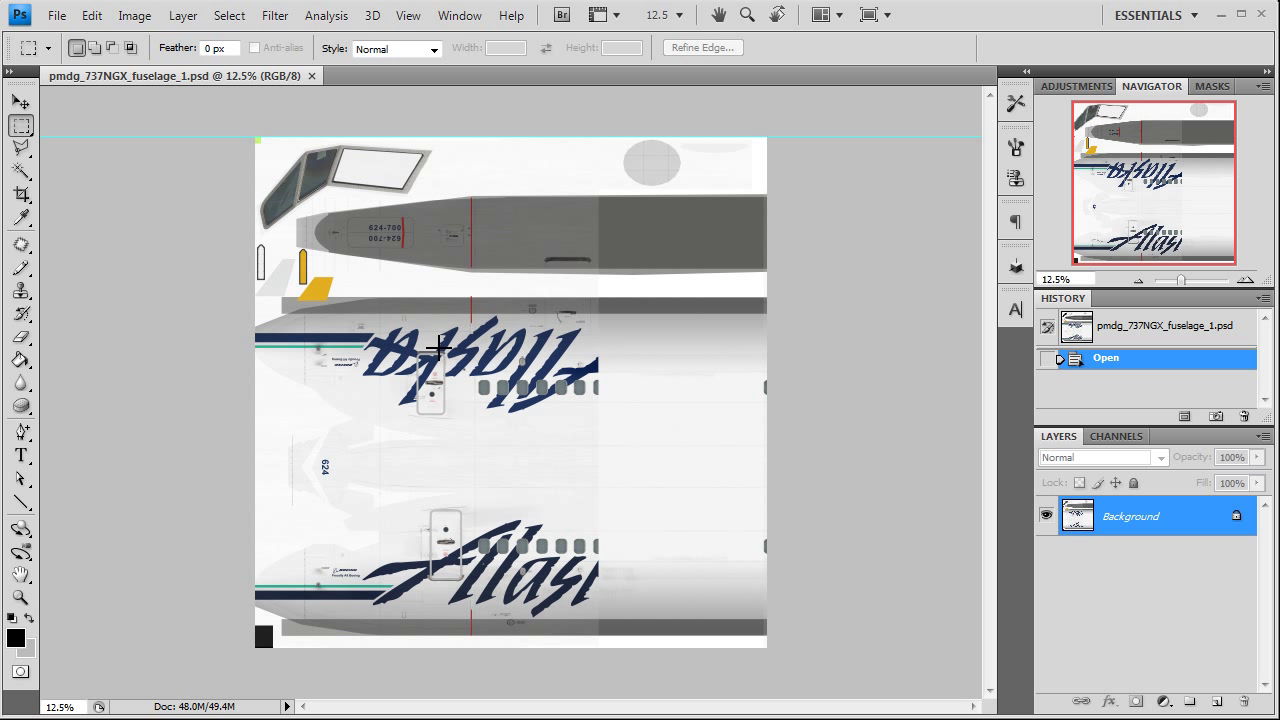
left_click(20, 104)
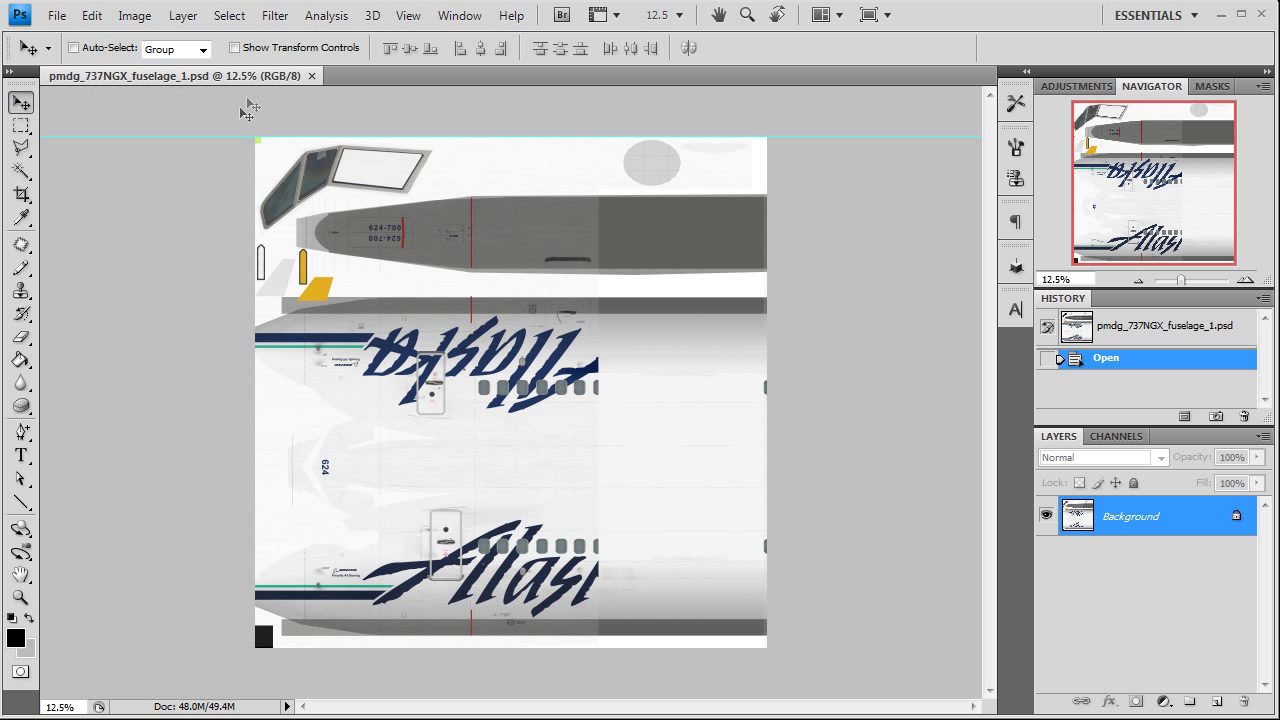
left_click(312, 77)
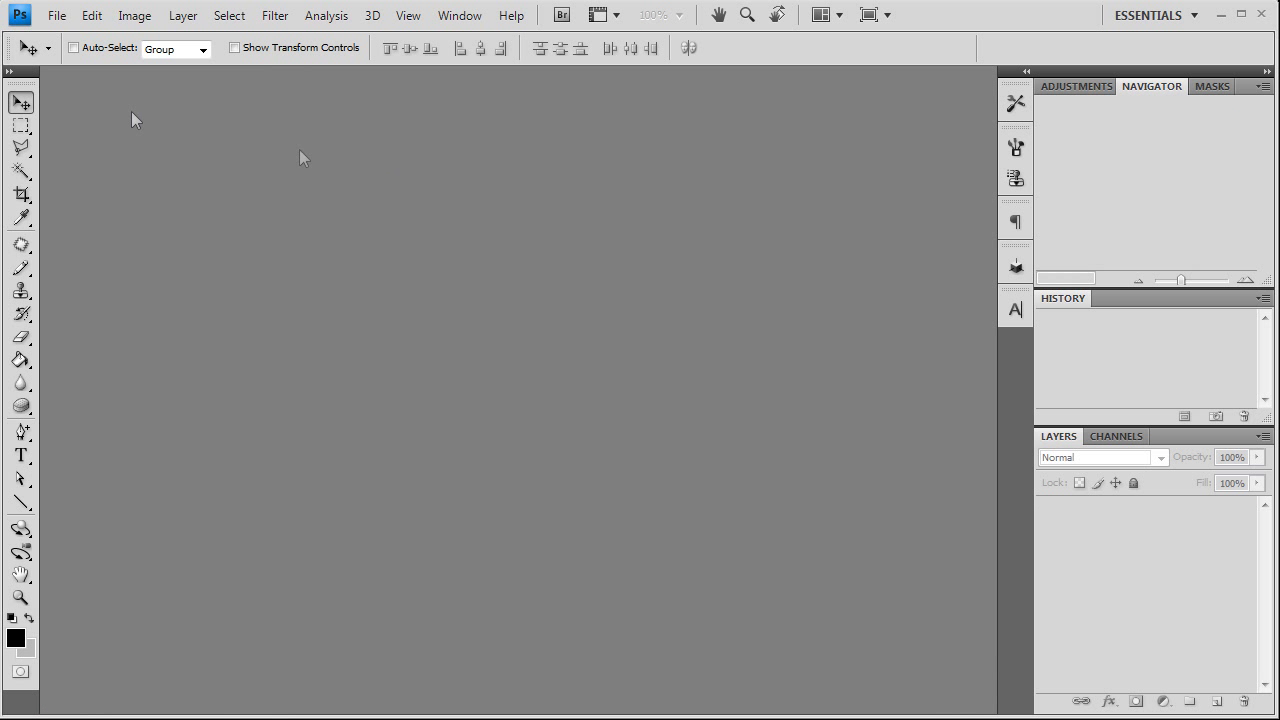
Step: Open the File menu twice and dismiss it without choosing anything
left_click(57, 17)
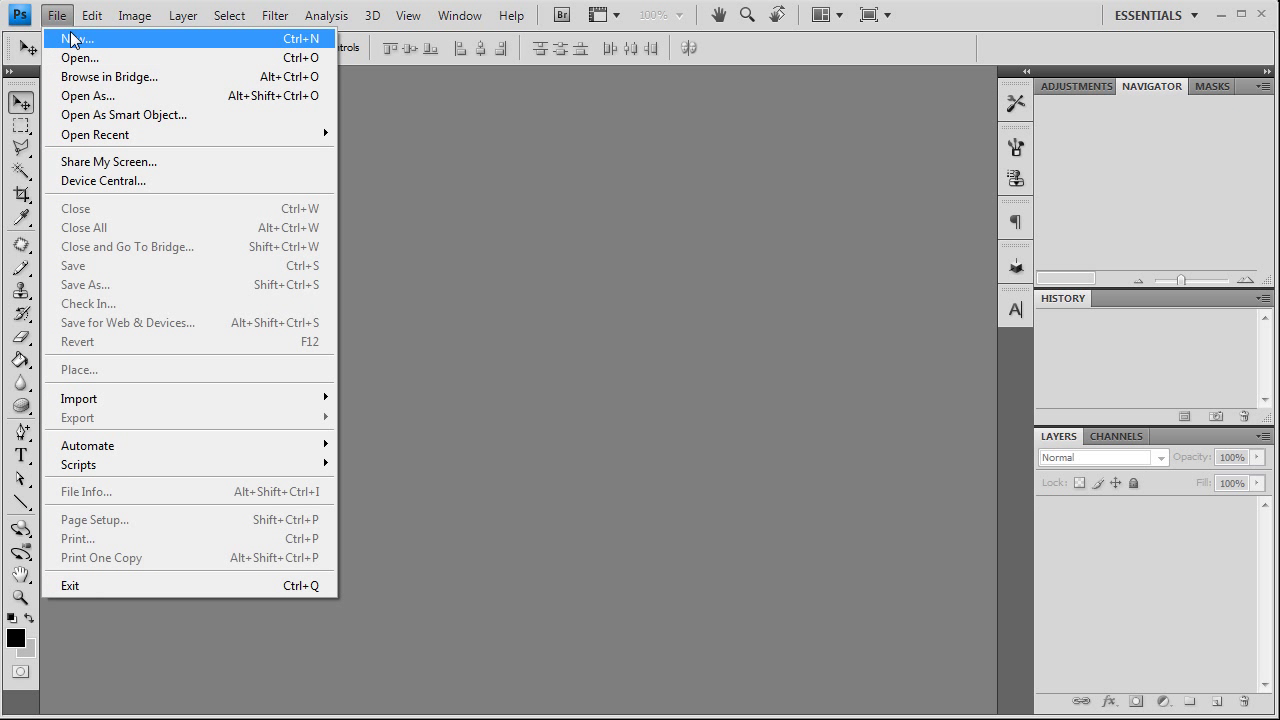
left_click(456, 160)
left_click(57, 16)
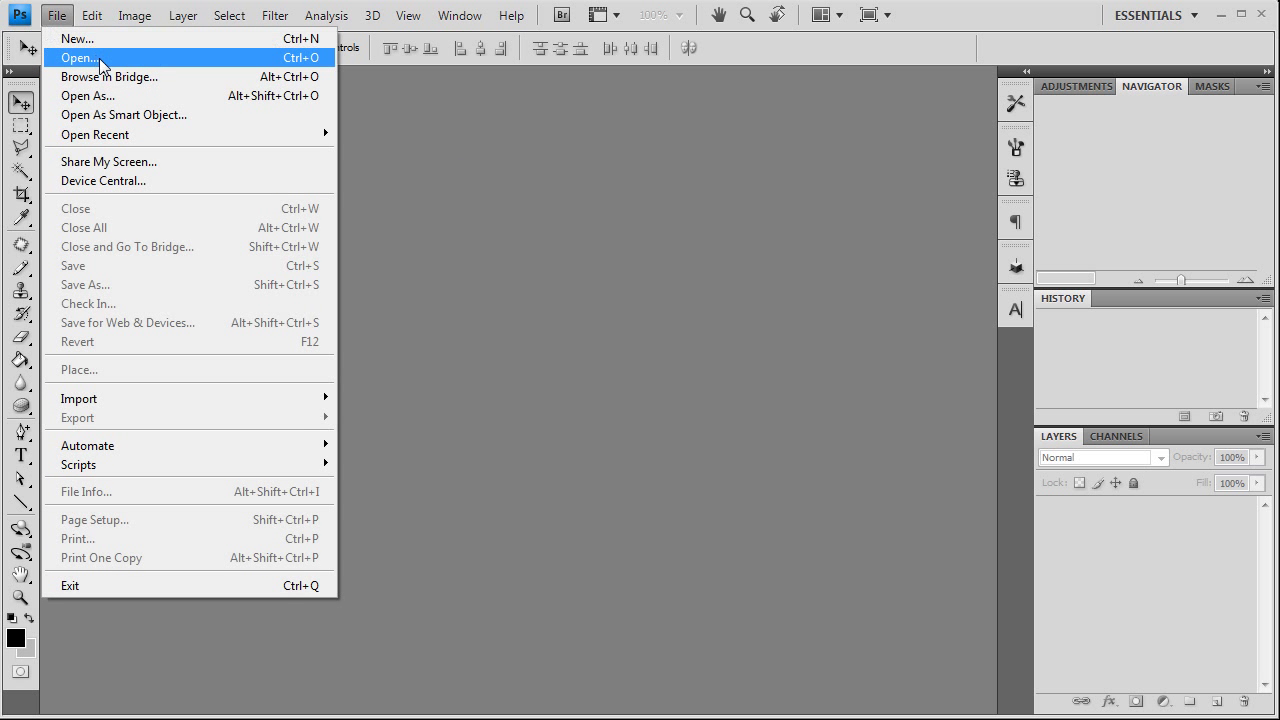
left_click(491, 160)
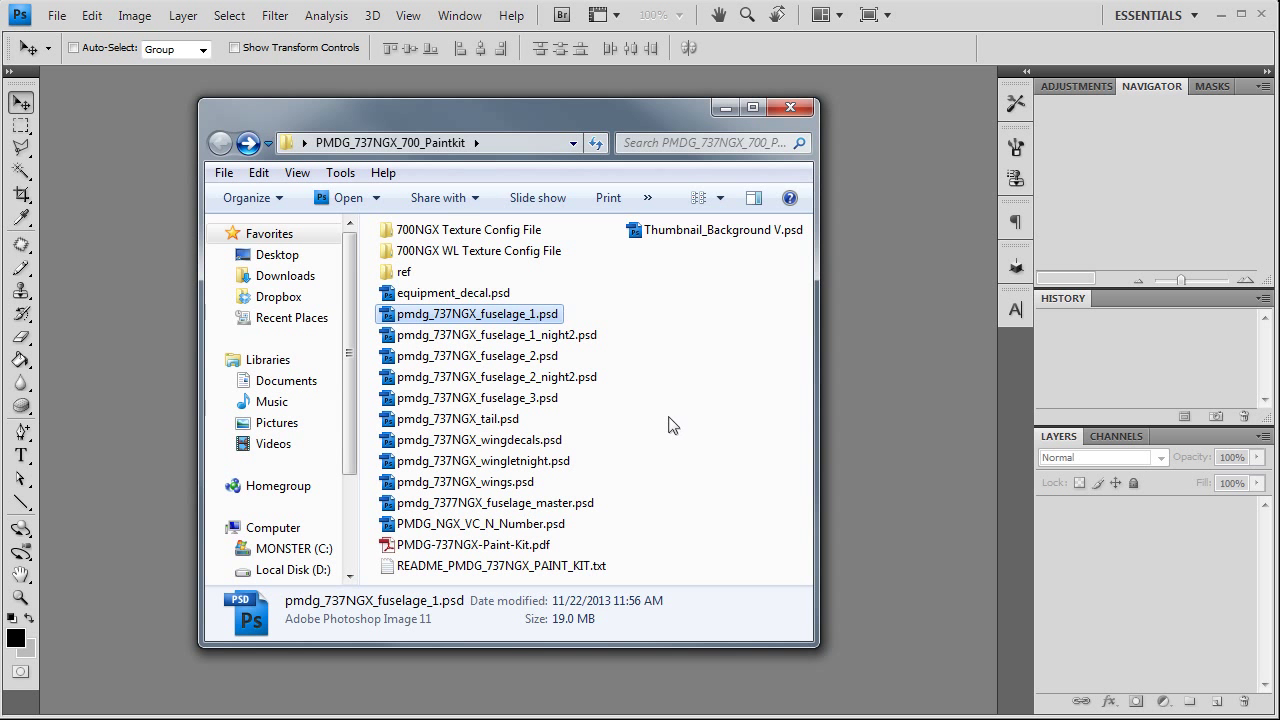
left_click(611, 323)
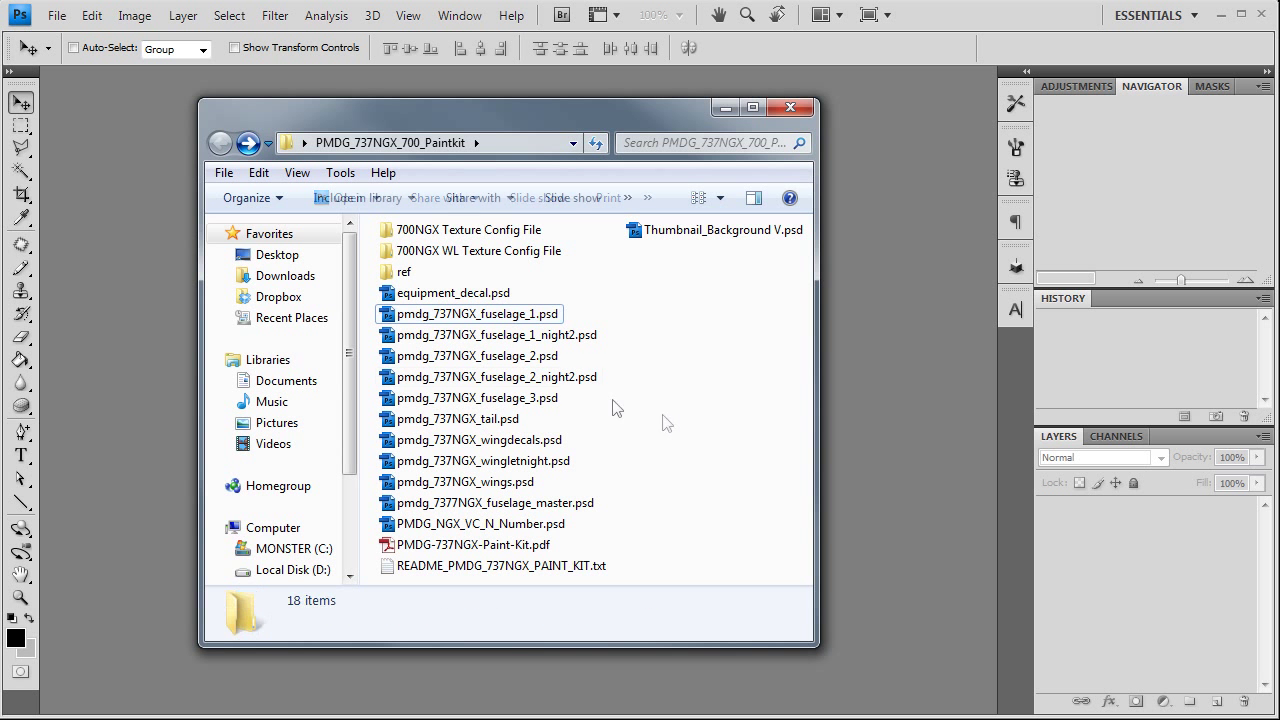
left_click(534, 362)
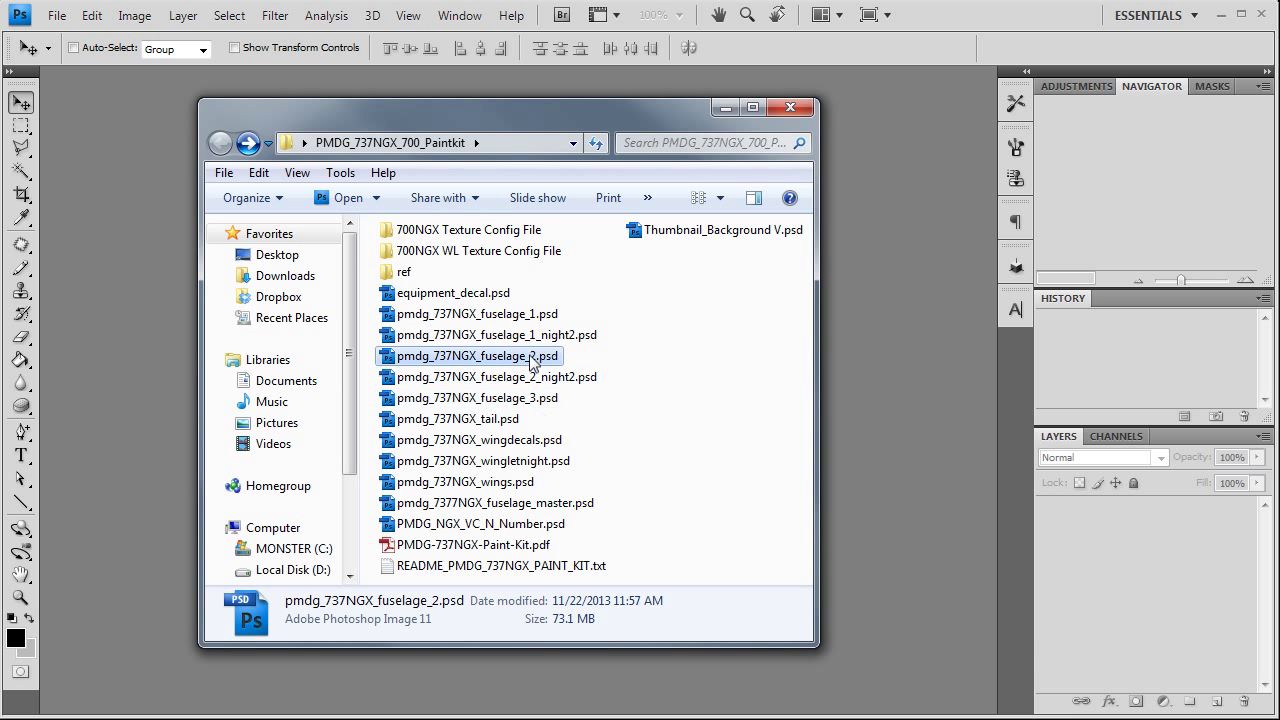
left_click(528, 316)
left_click(530, 357)
left_click(540, 399)
left_click(670, 414)
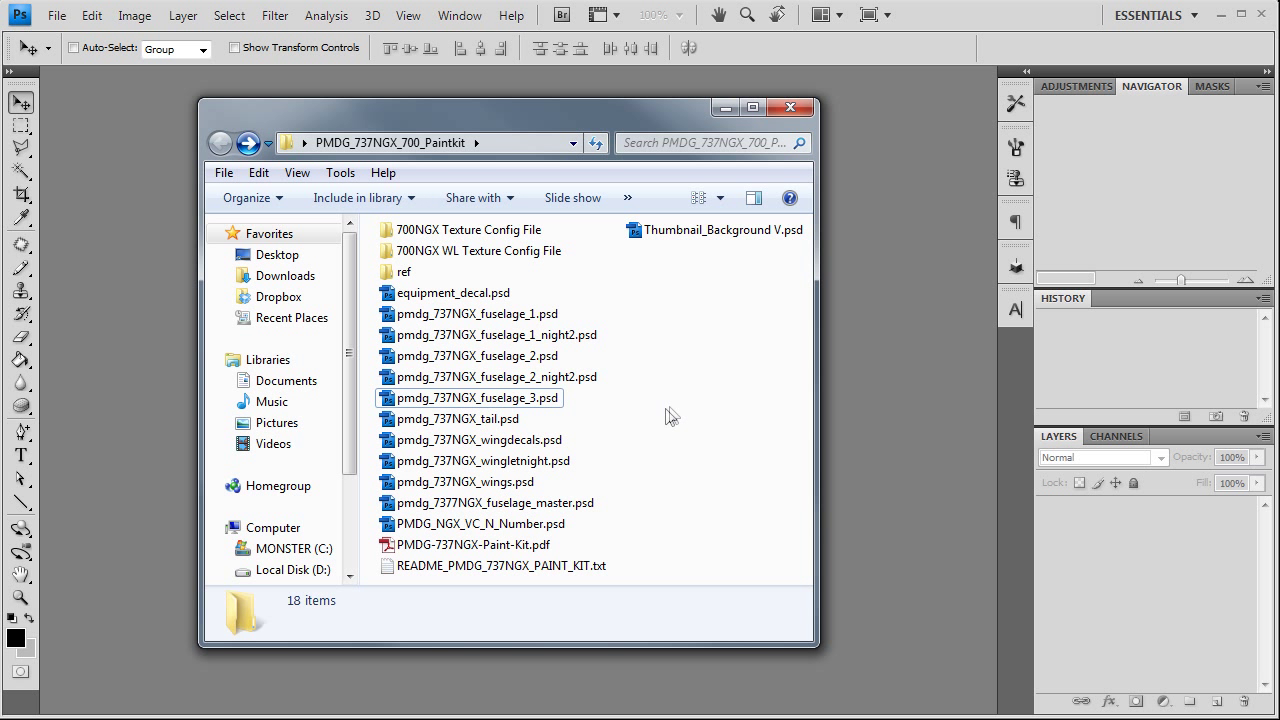
left_click(468, 424)
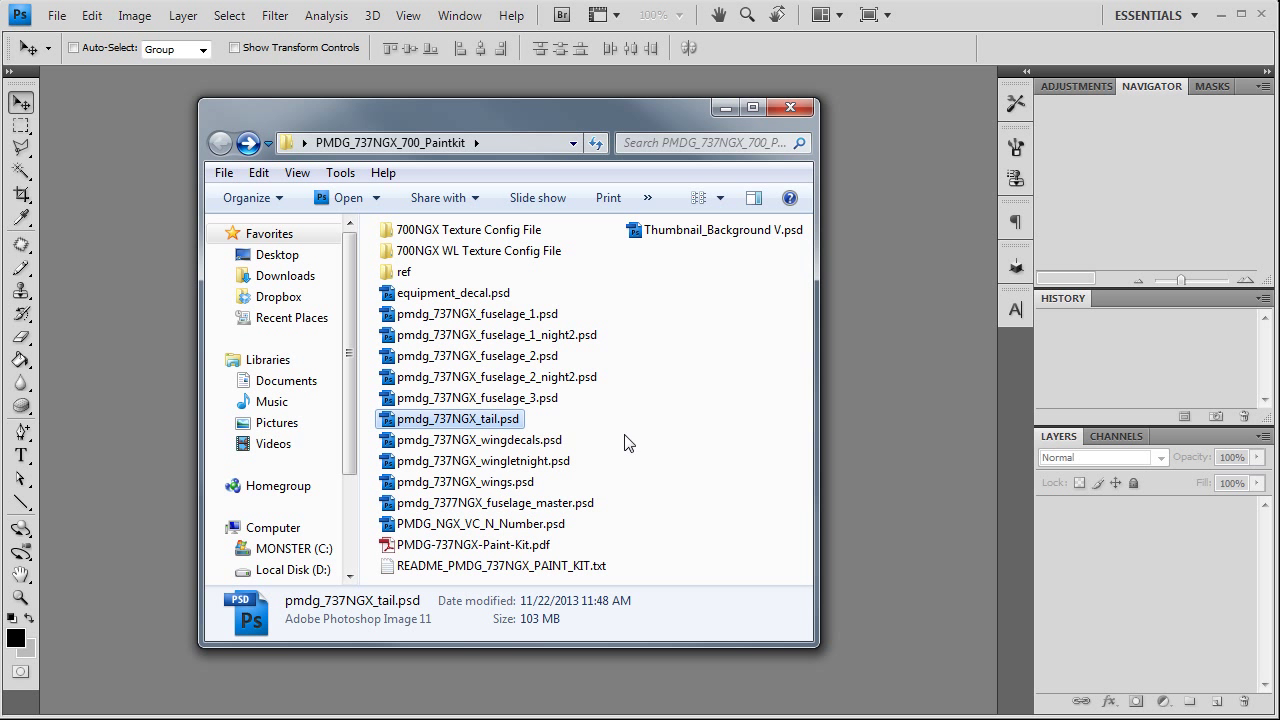
left_click(566, 442)
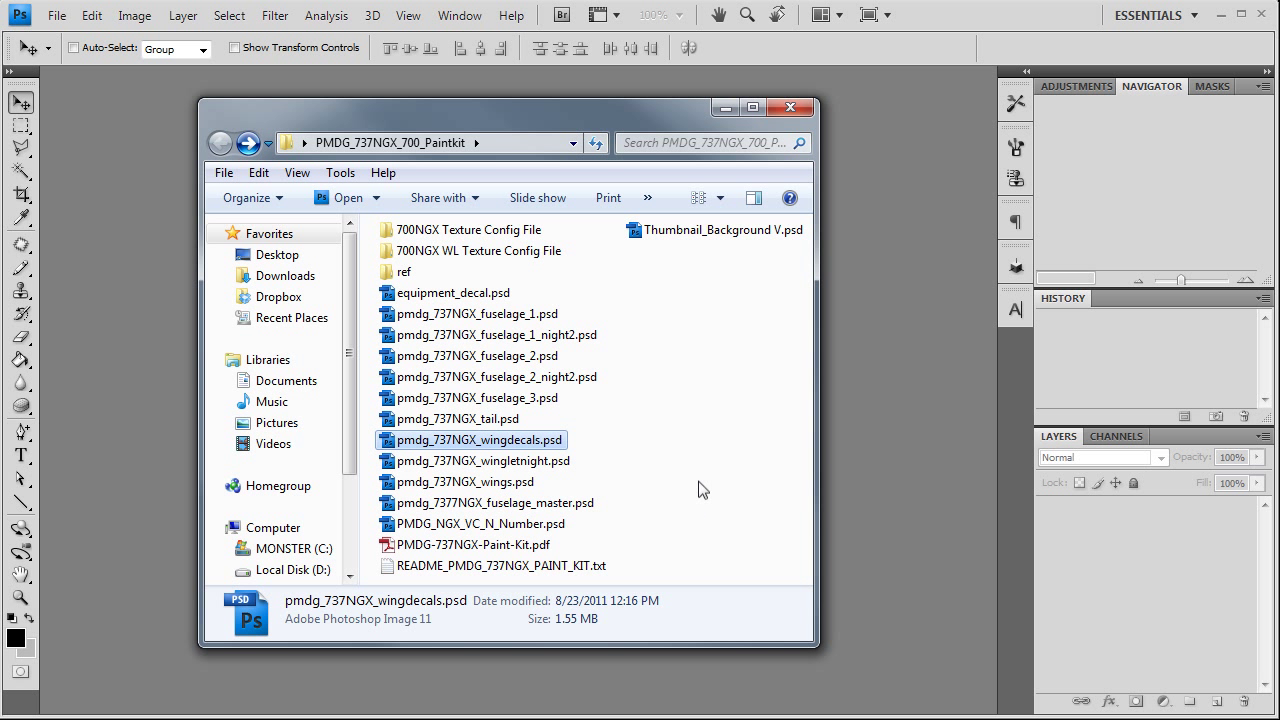
left_click(540, 550)
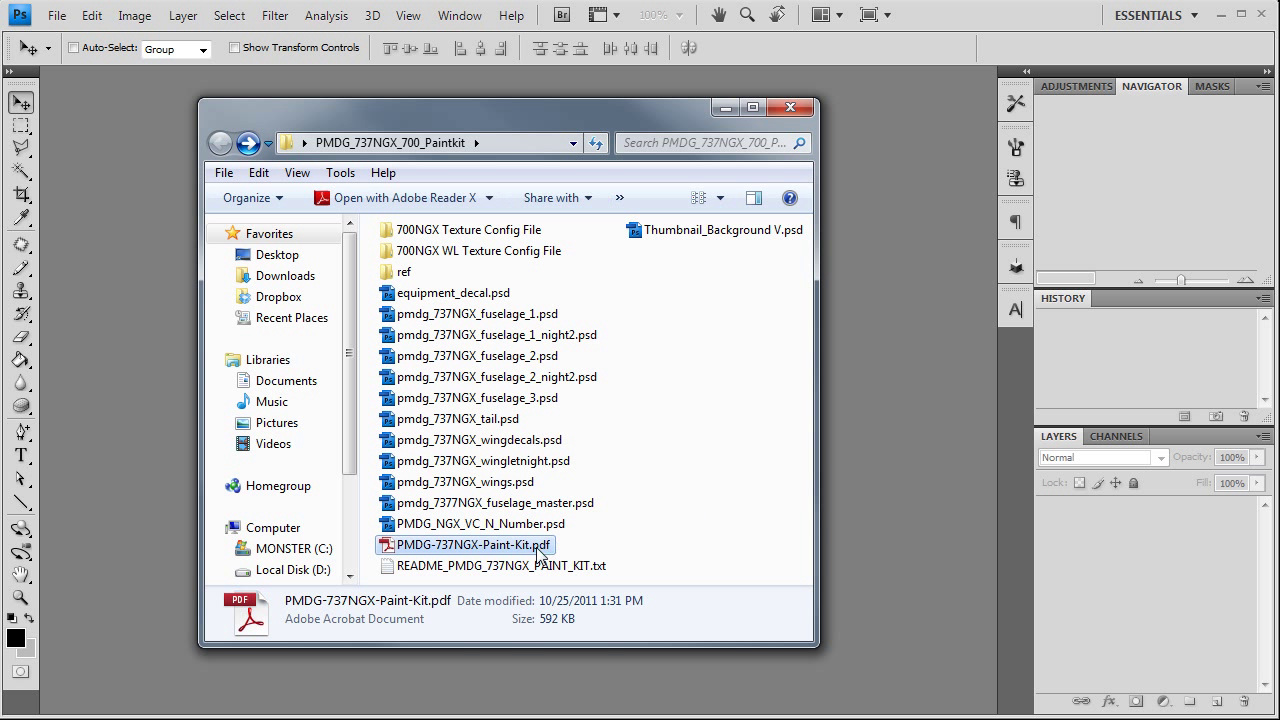
left_click(608, 525)
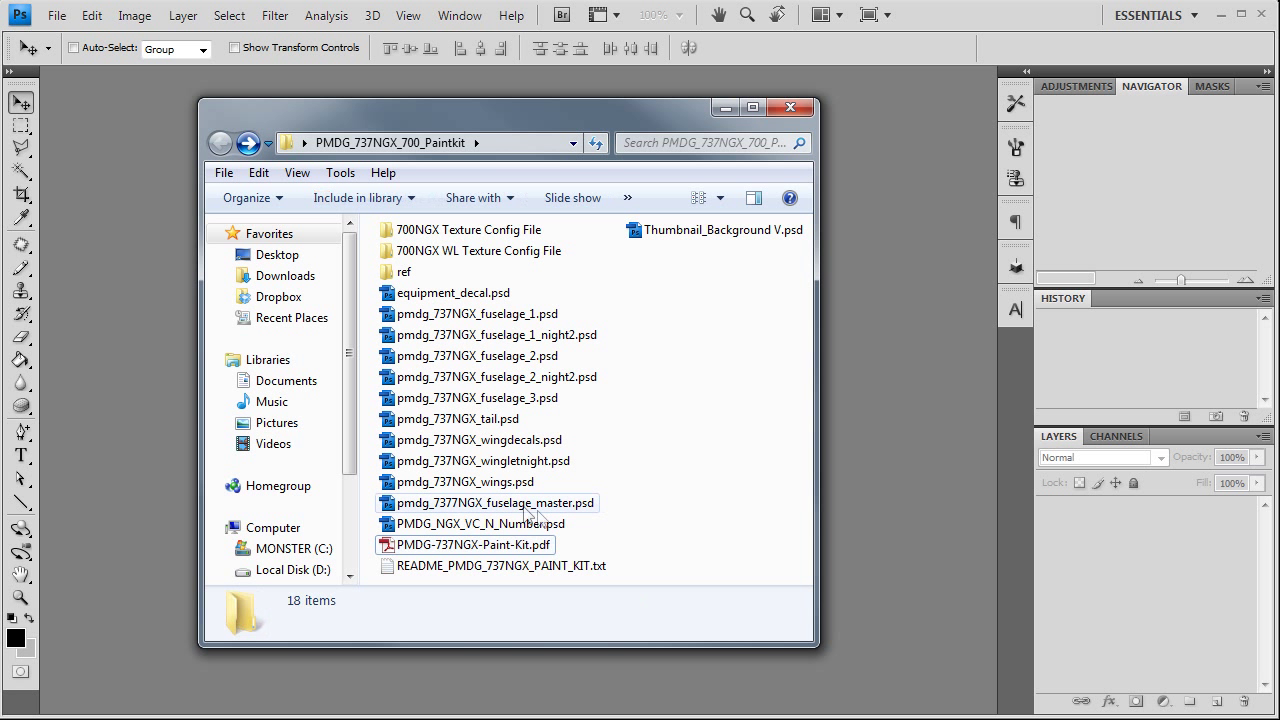
left_click(517, 463)
left_click(700, 463)
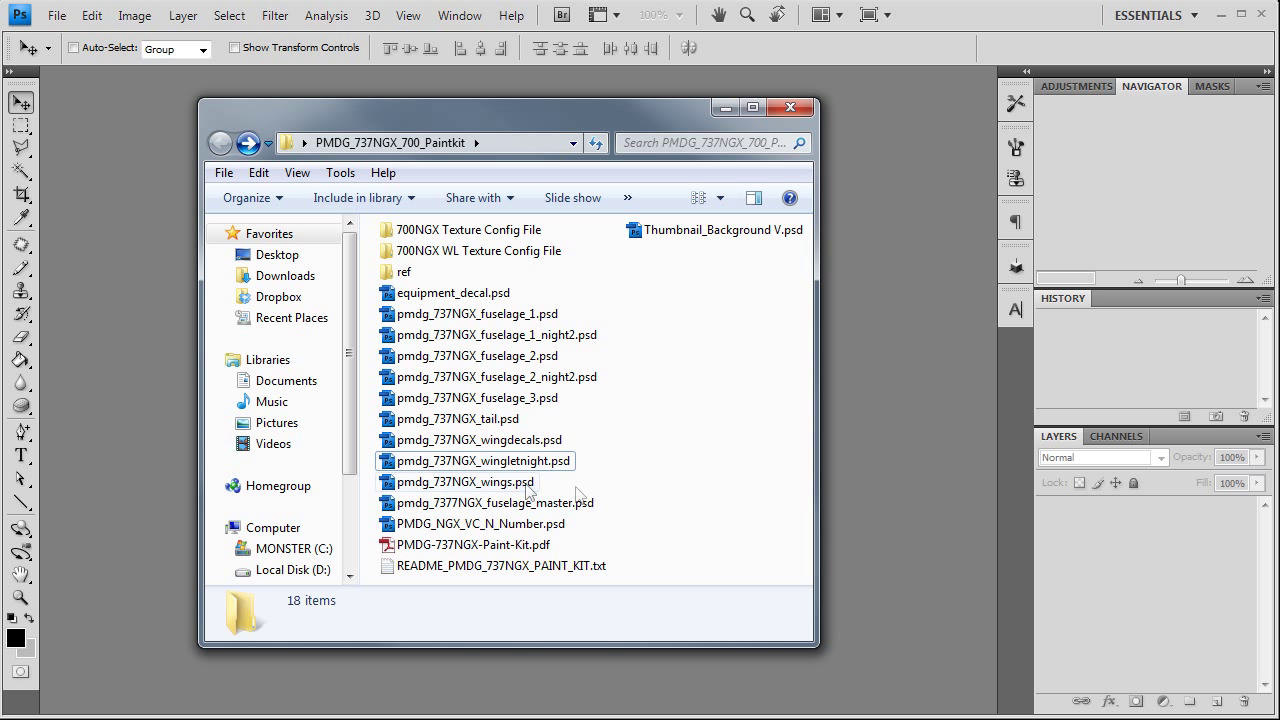
left_click(518, 483)
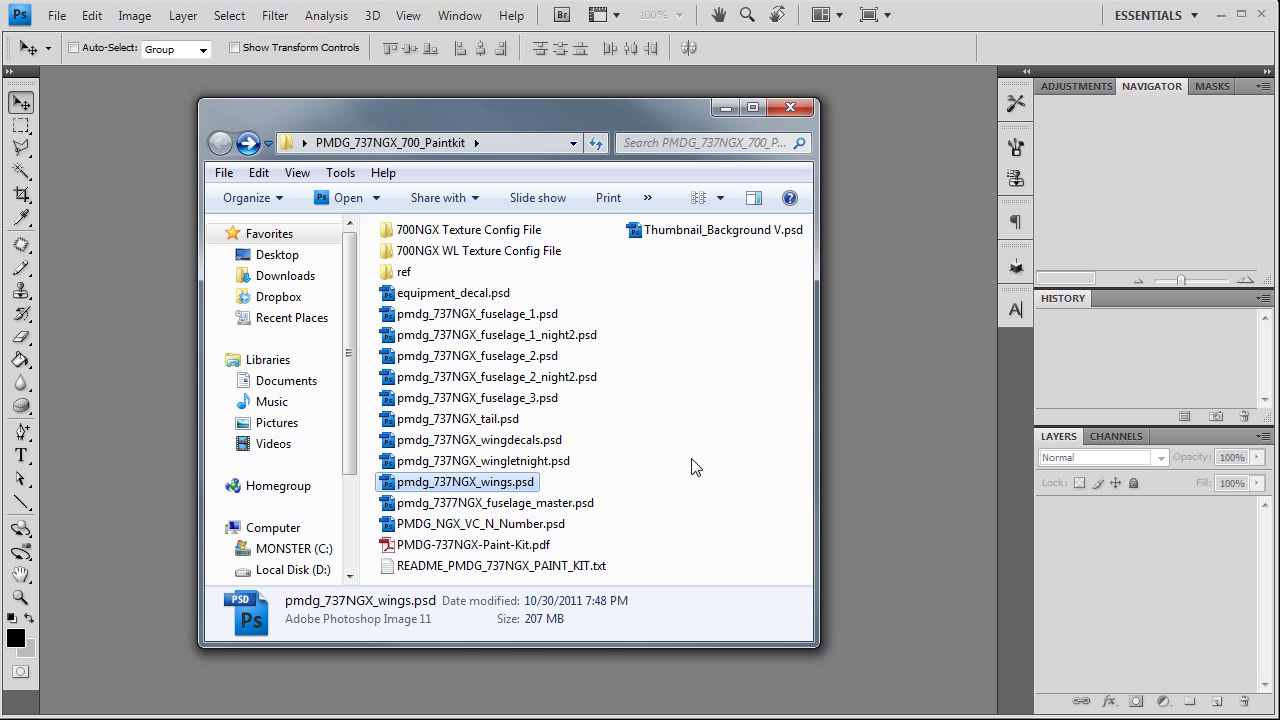
key("Down")
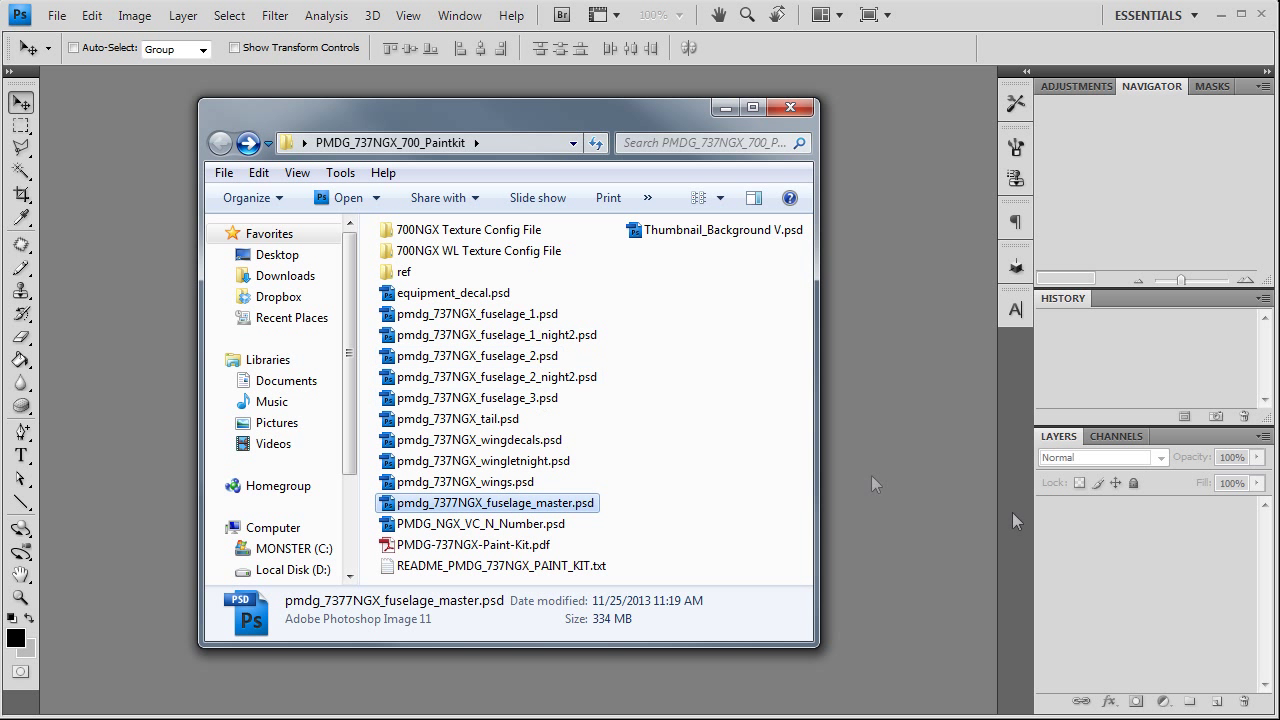
left_click(535, 526)
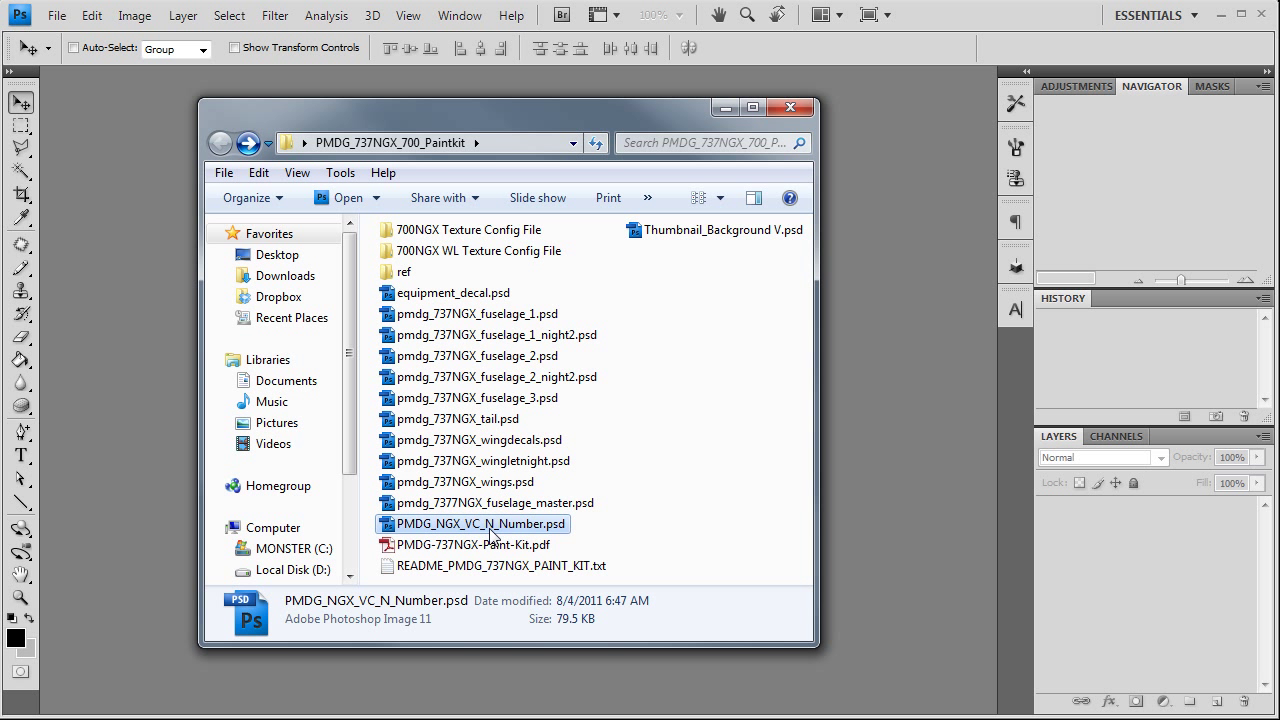
left_click(677, 466)
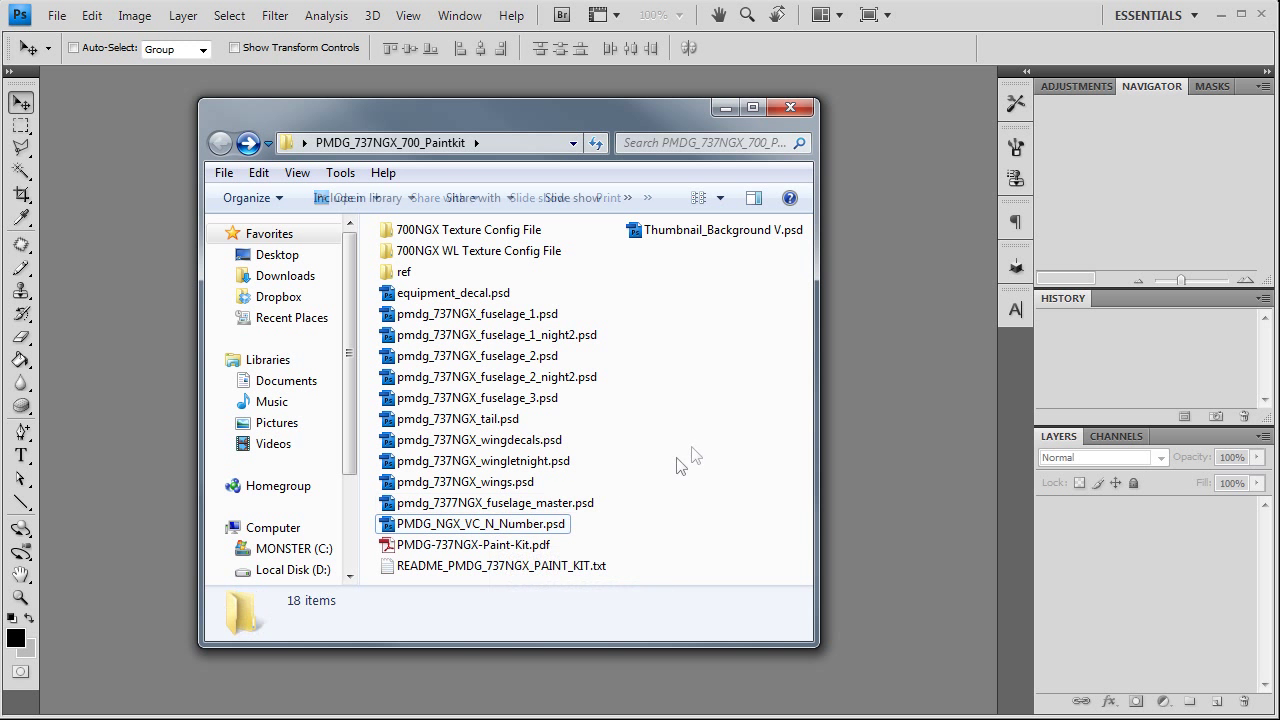
Step: Open PMDG_NGX_VC_N_Number.psd with updated text layers, then close the N738PM document unsaved
left_click(547, 530)
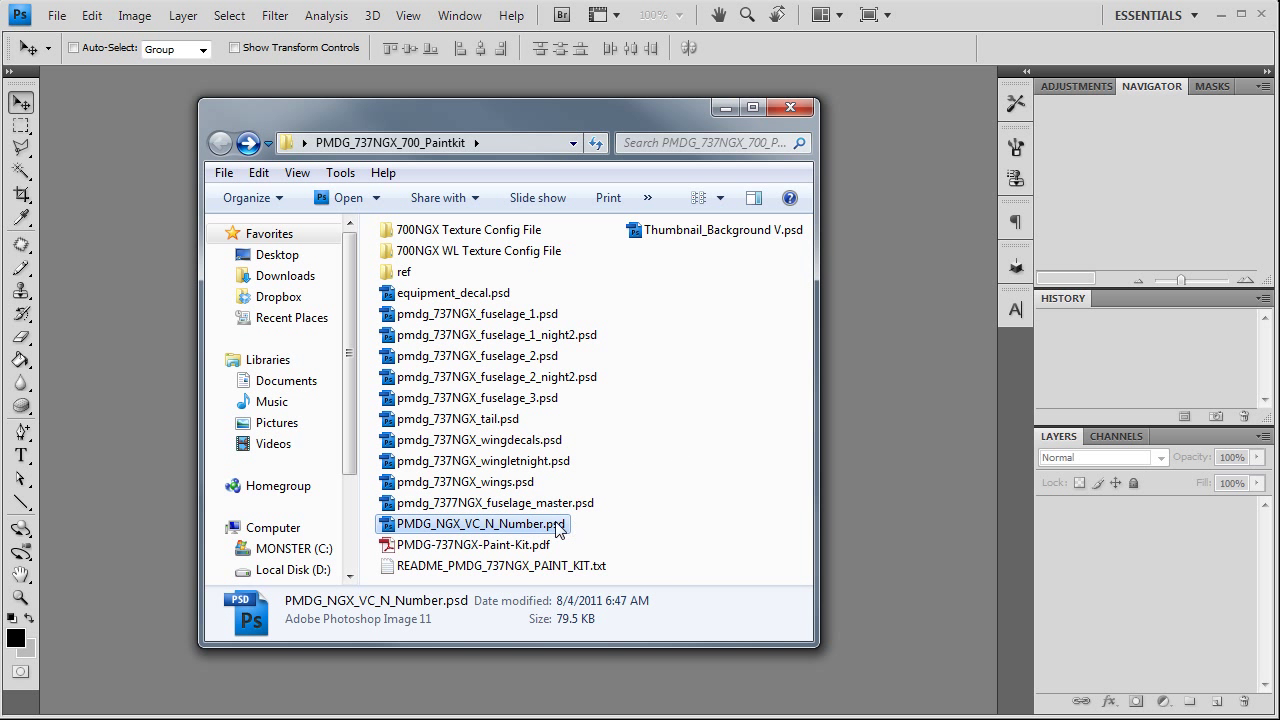
double_click(557, 530)
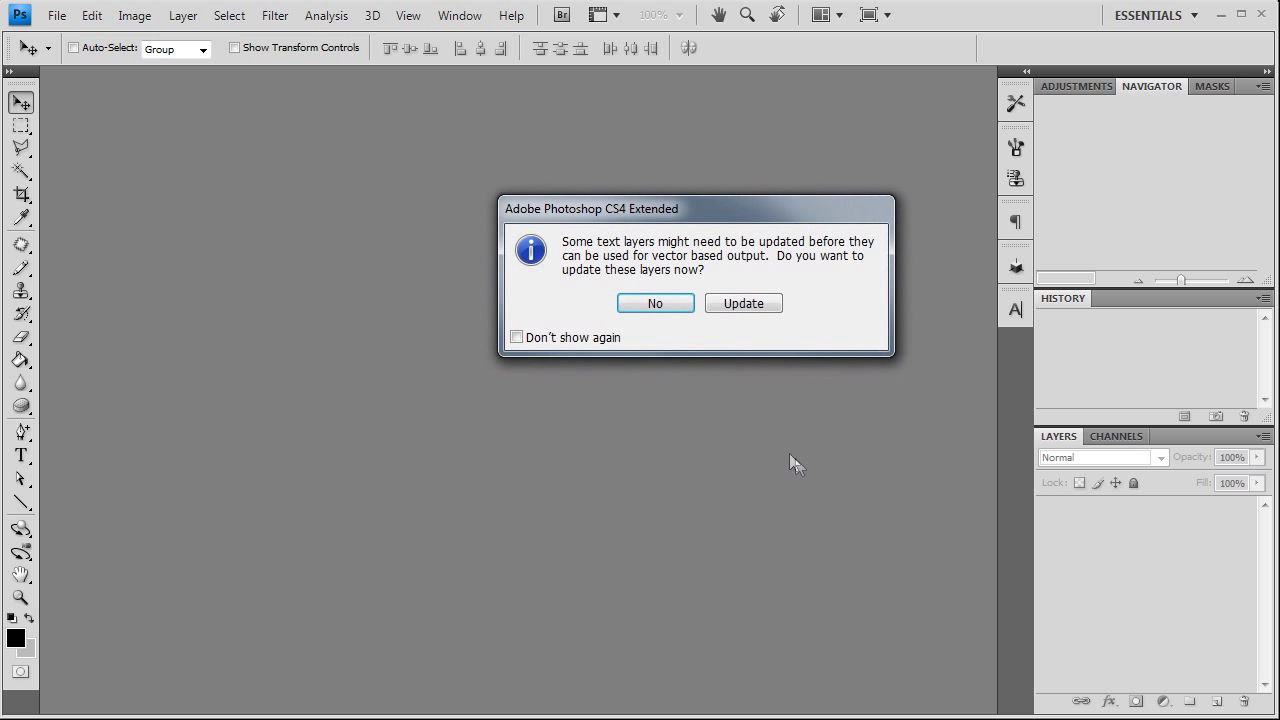
left_click(732, 308)
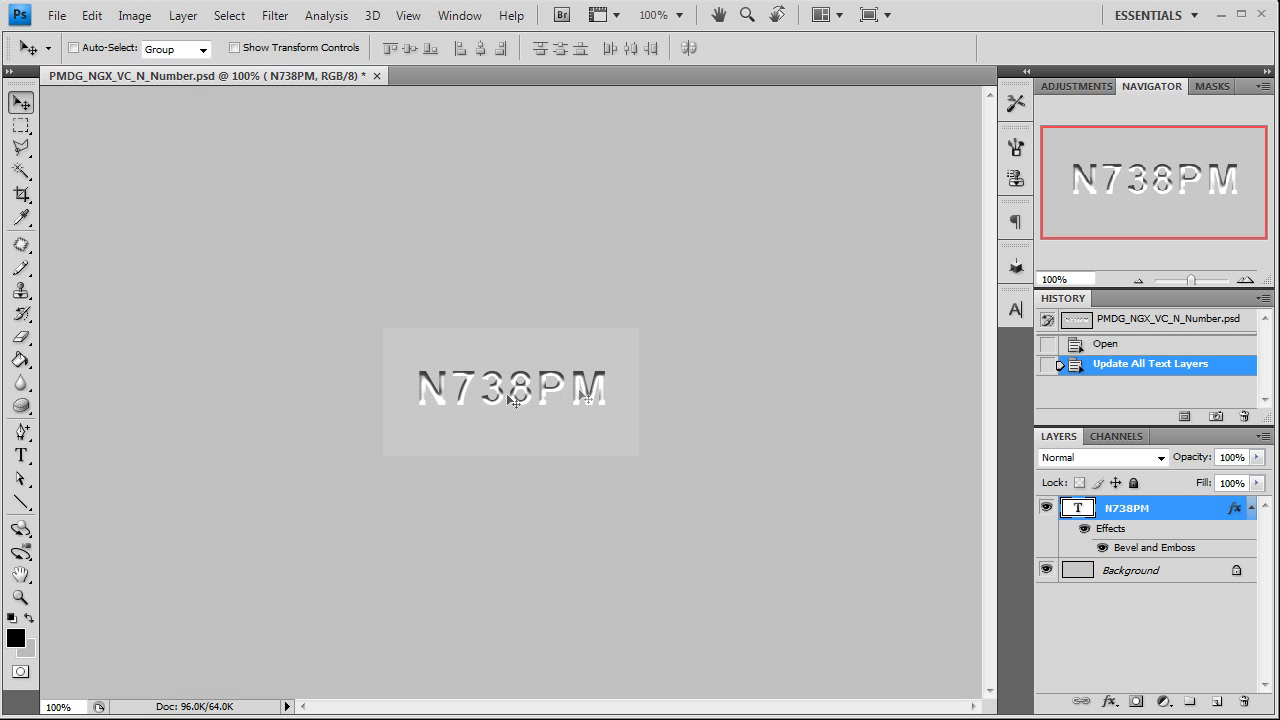
left_click(378, 77)
left_click(668, 303)
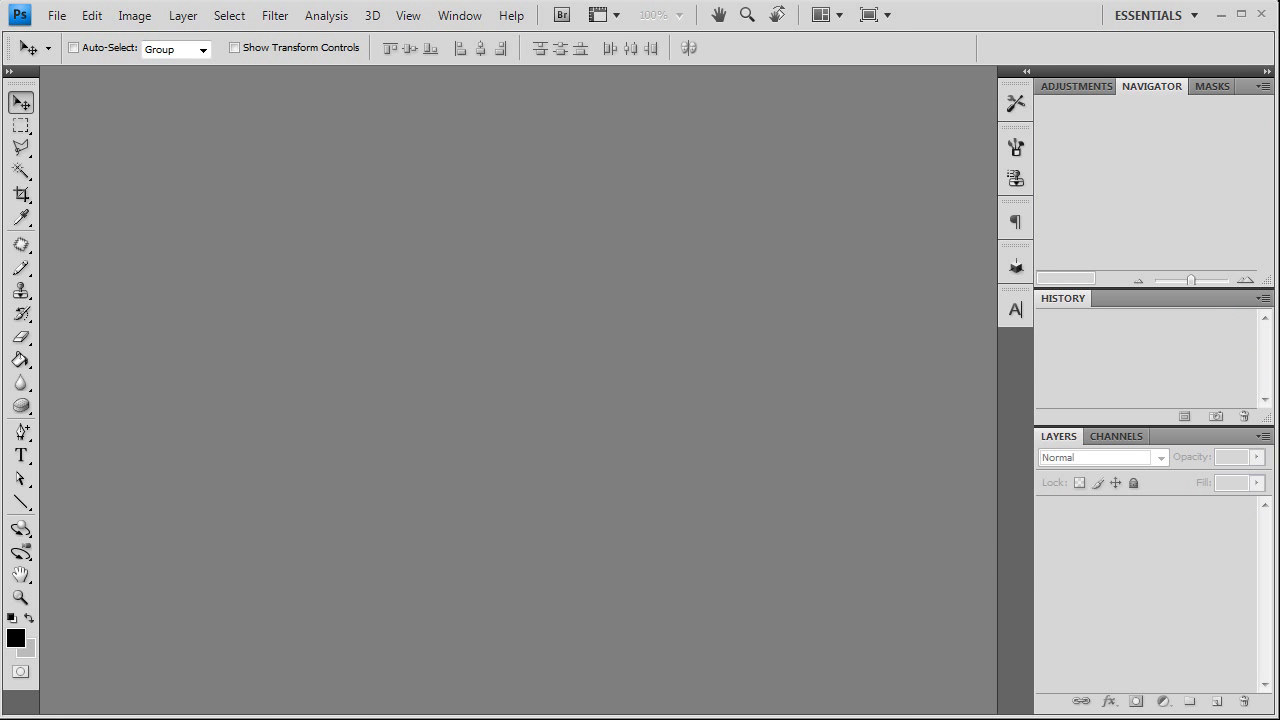
key("alt+Tab")
left_click(670, 475)
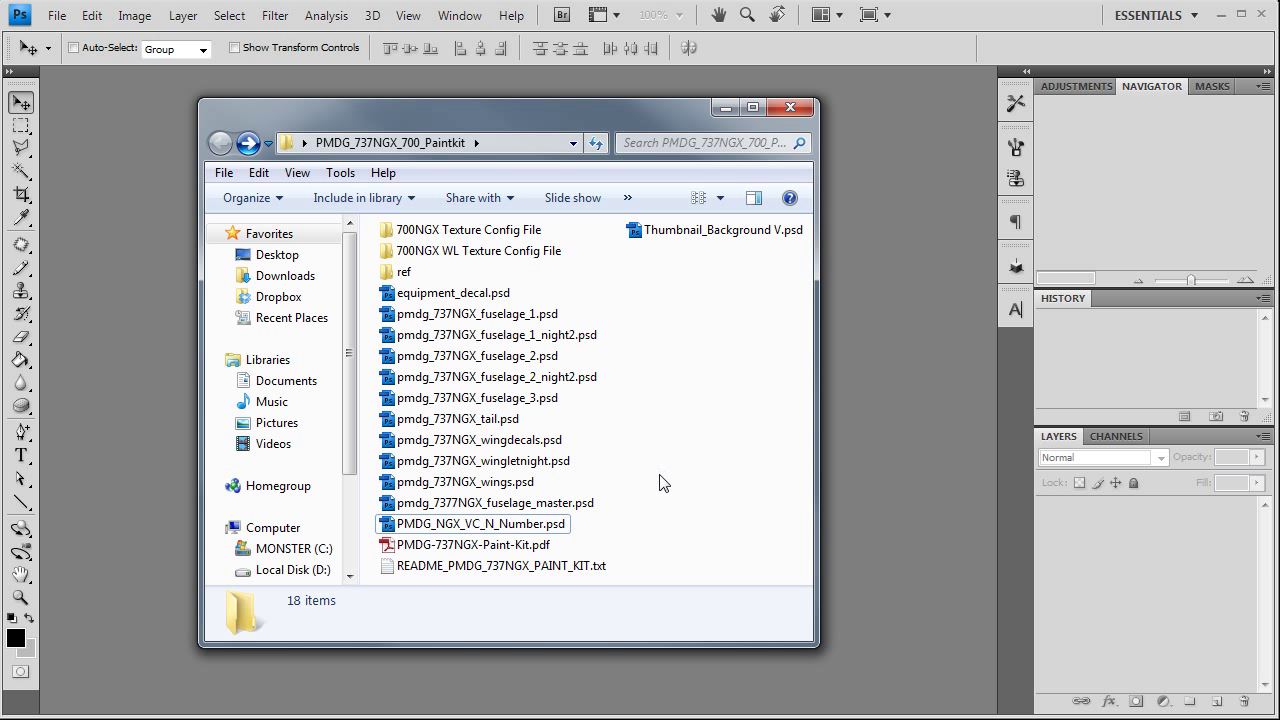
left_click(685, 234)
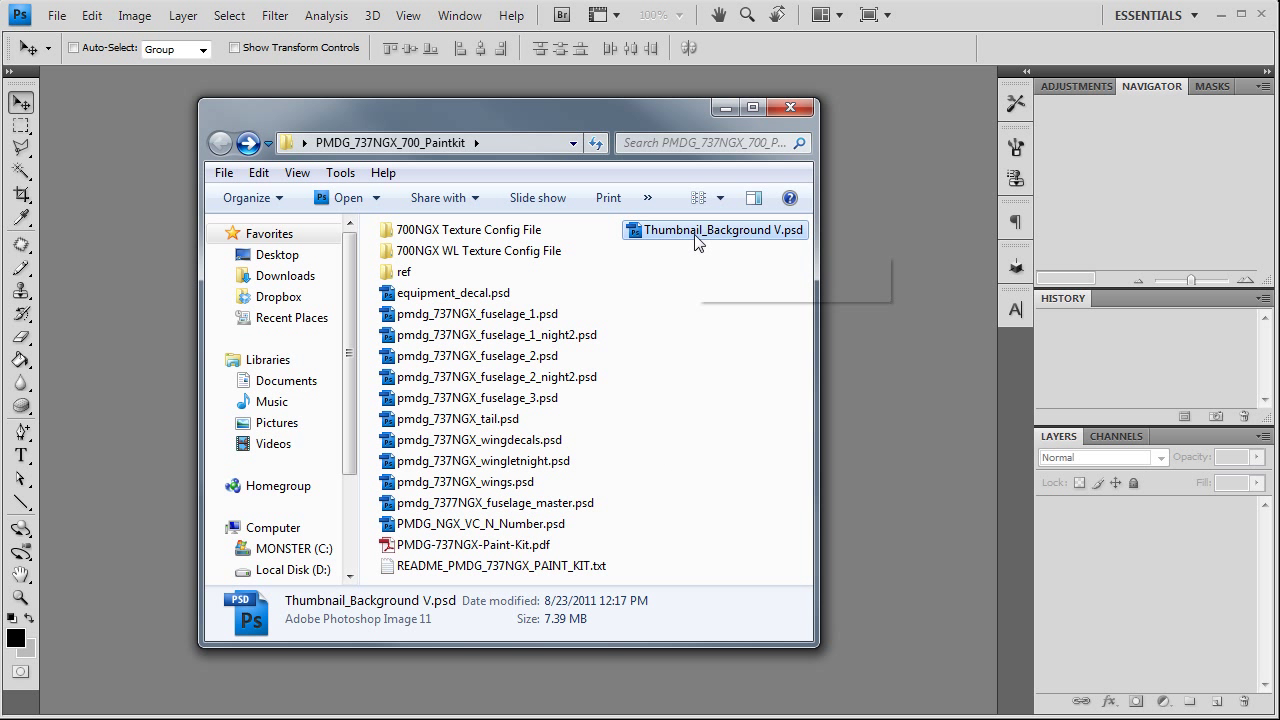
left_click(700, 329)
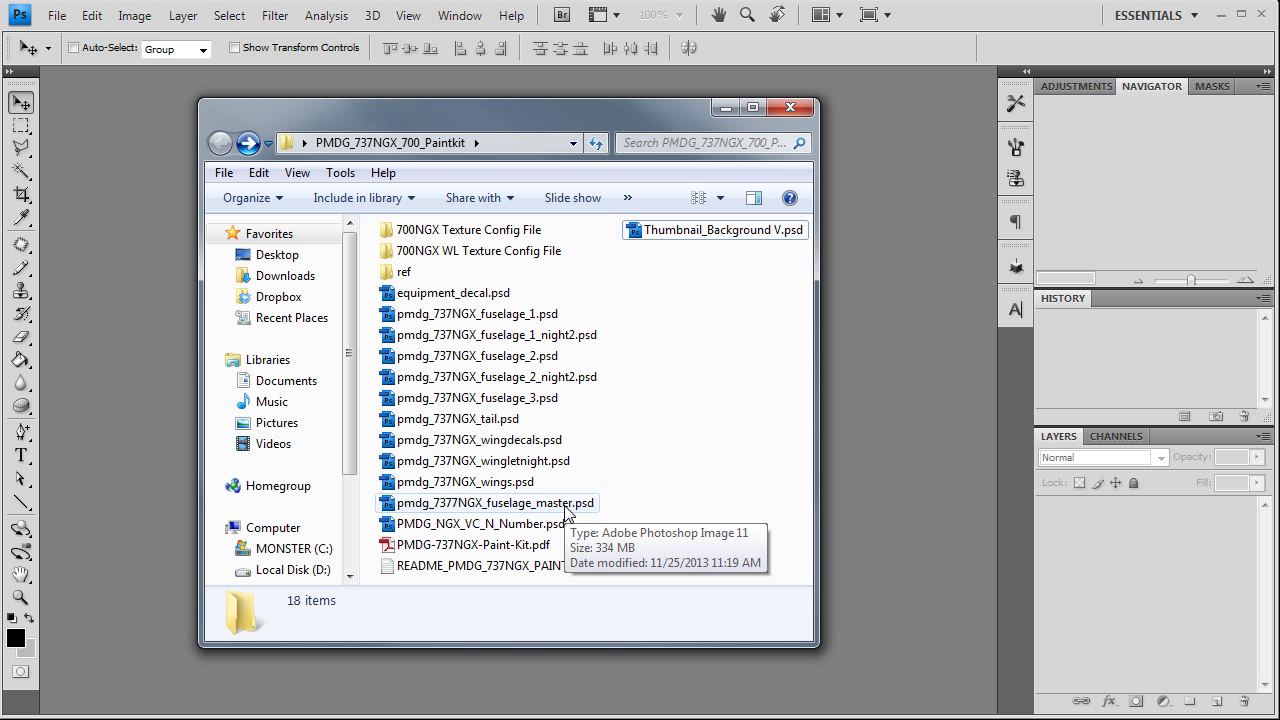
left_click(725, 107)
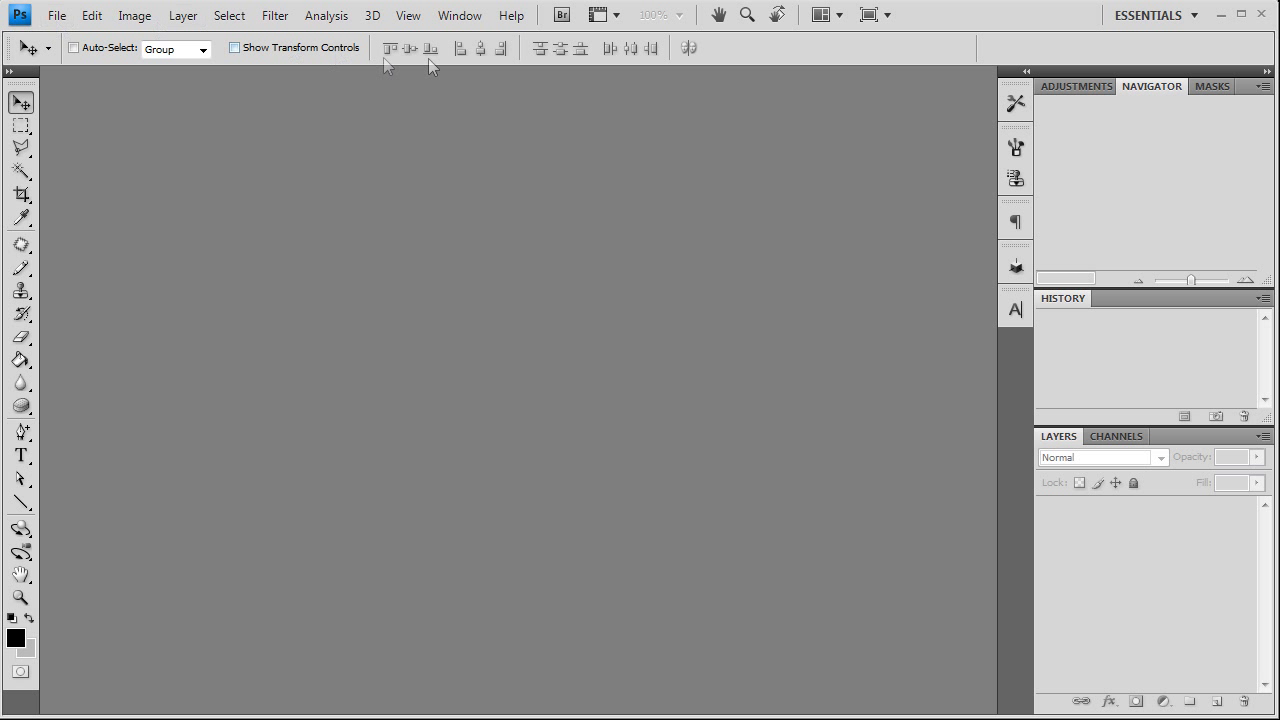
left_click(58, 15)
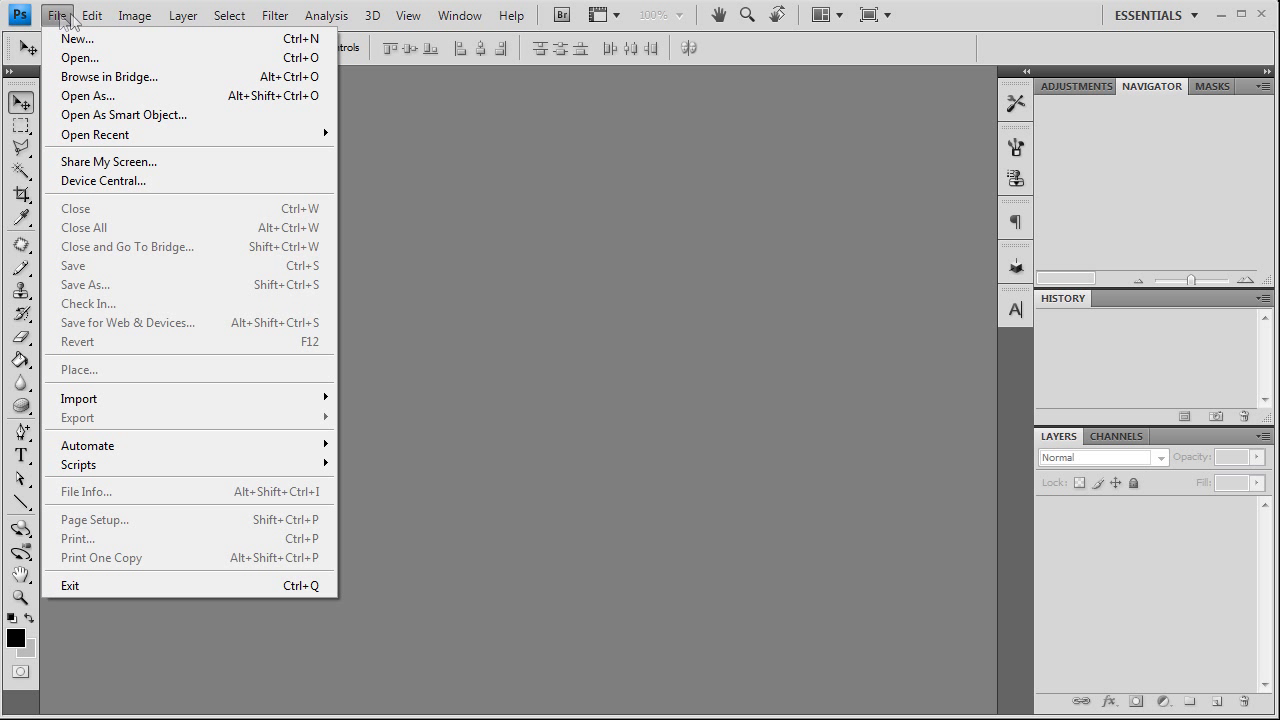
mouse_move(87, 22)
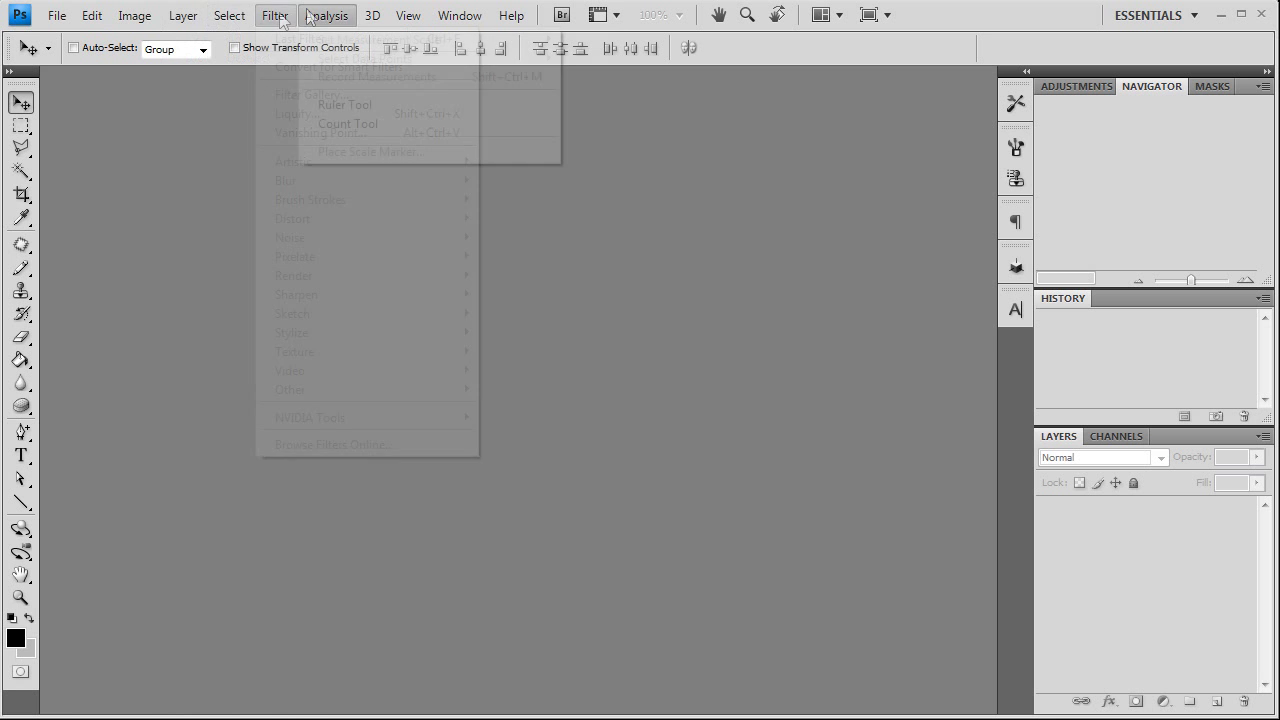
mouse_move(437, 20)
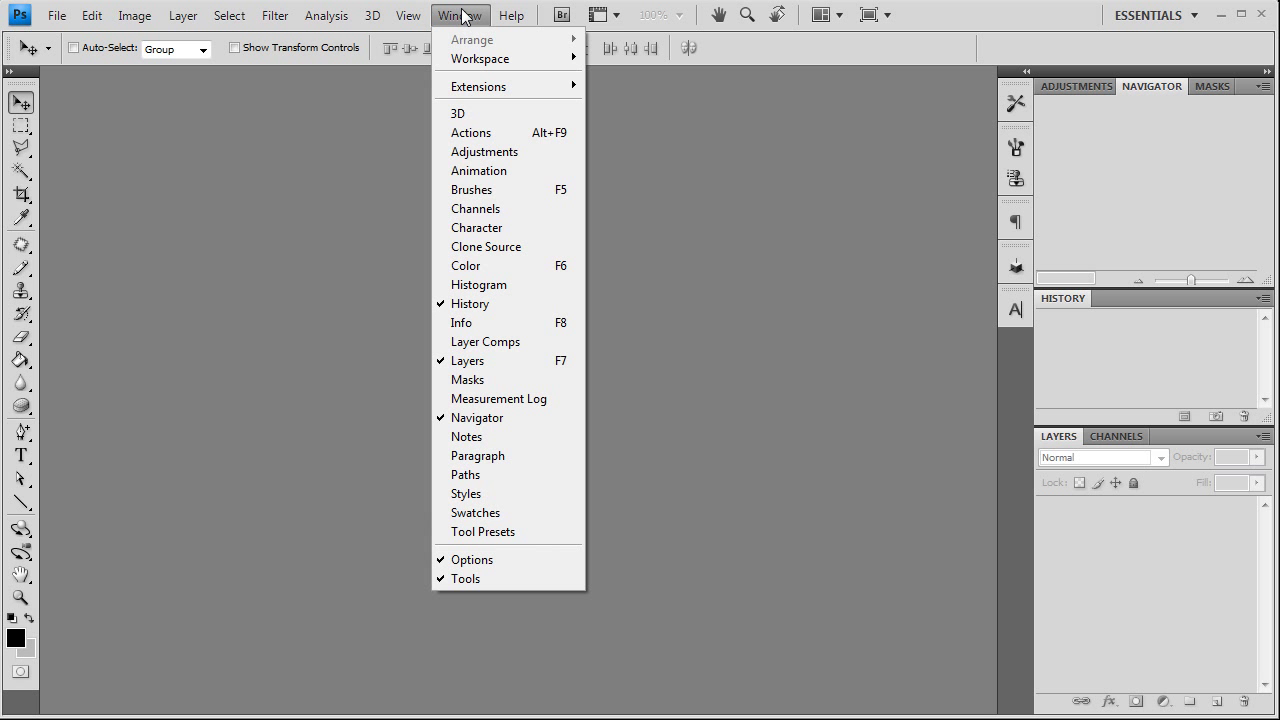
left_click(463, 15)
left_click(514, 15)
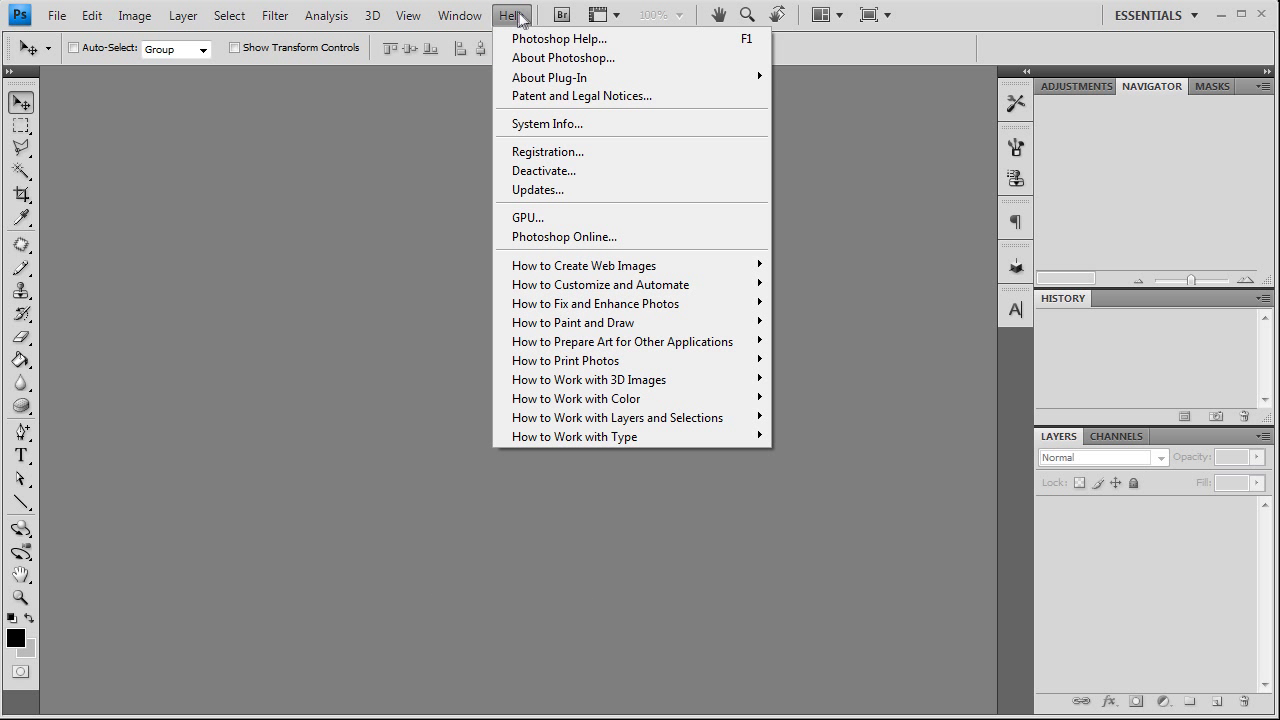
left_click(517, 15)
left_click(57, 15)
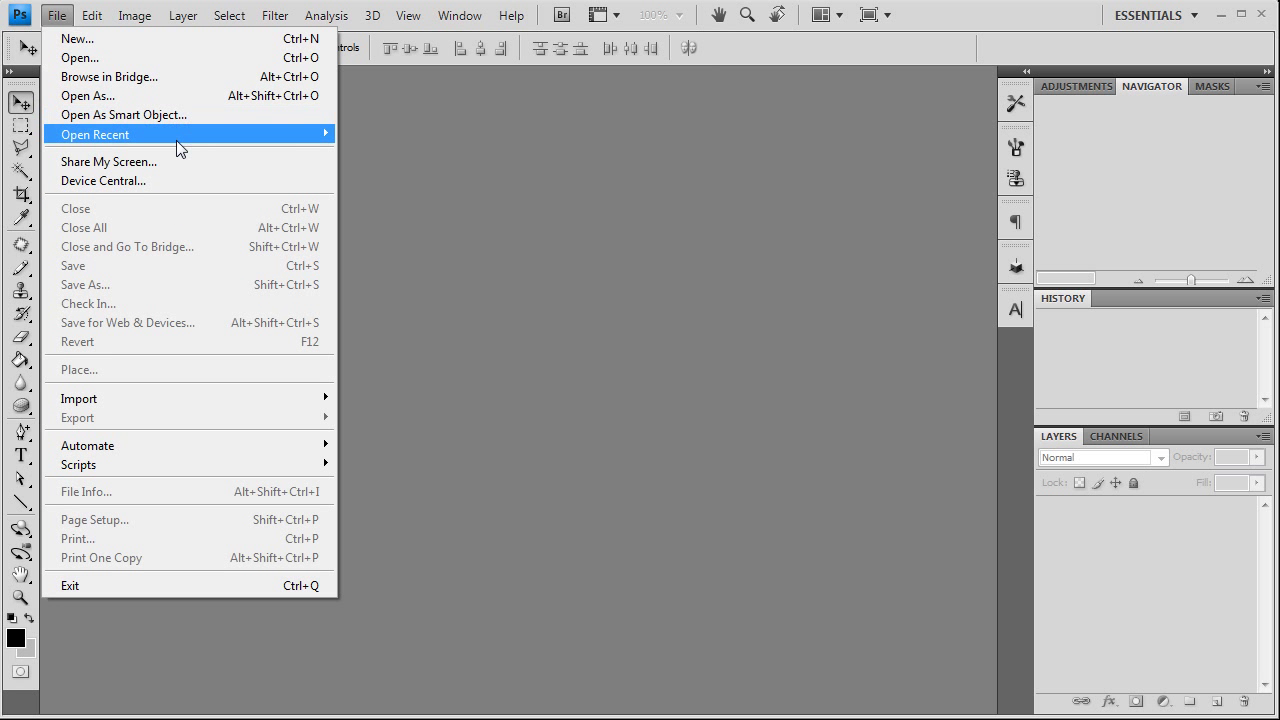
left_click(545, 529)
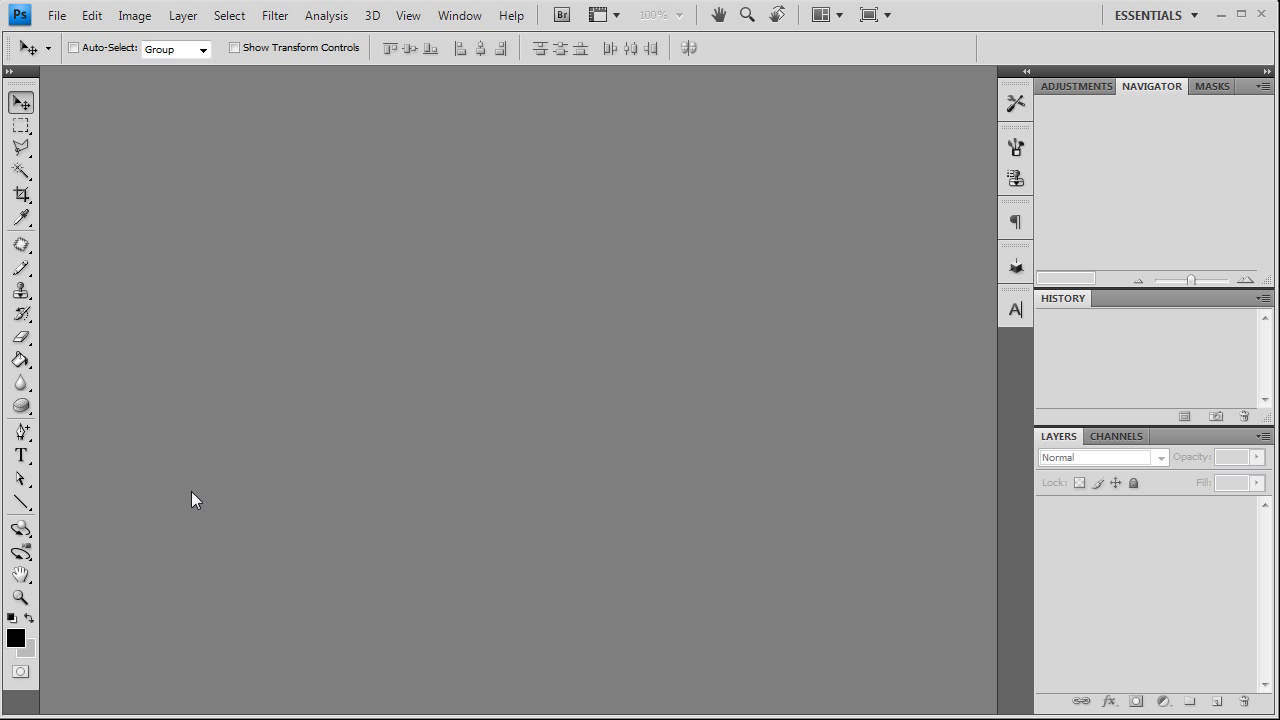
Step: Switch to colors.txt, select the codes 010a1c, 10bc92 and bababa, then close Notepad
key("alt+Tab")
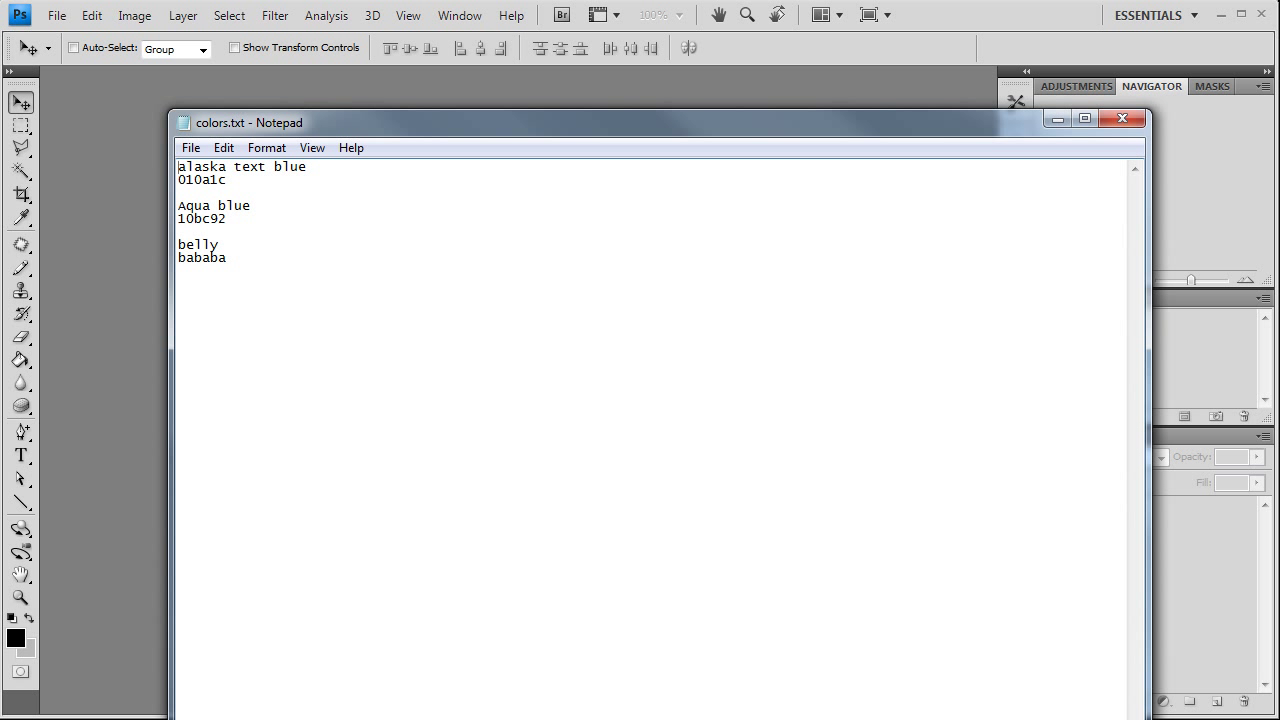
left_click(234, 185)
left_click_drag(234, 185, 172, 184)
left_click_drag(230, 220, 172, 222)
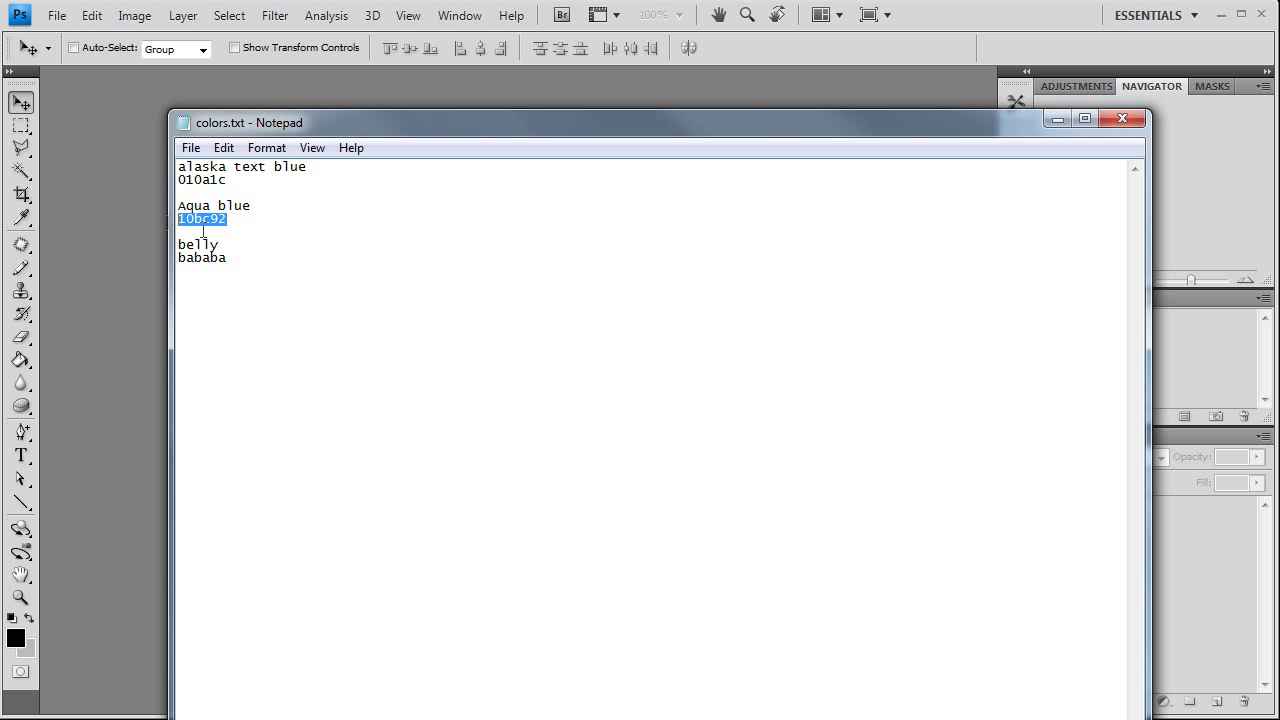
left_click_drag(249, 257, 172, 262)
left_click_drag(273, 269, 175, 165)
left_click(280, 278)
left_click(1118, 121)
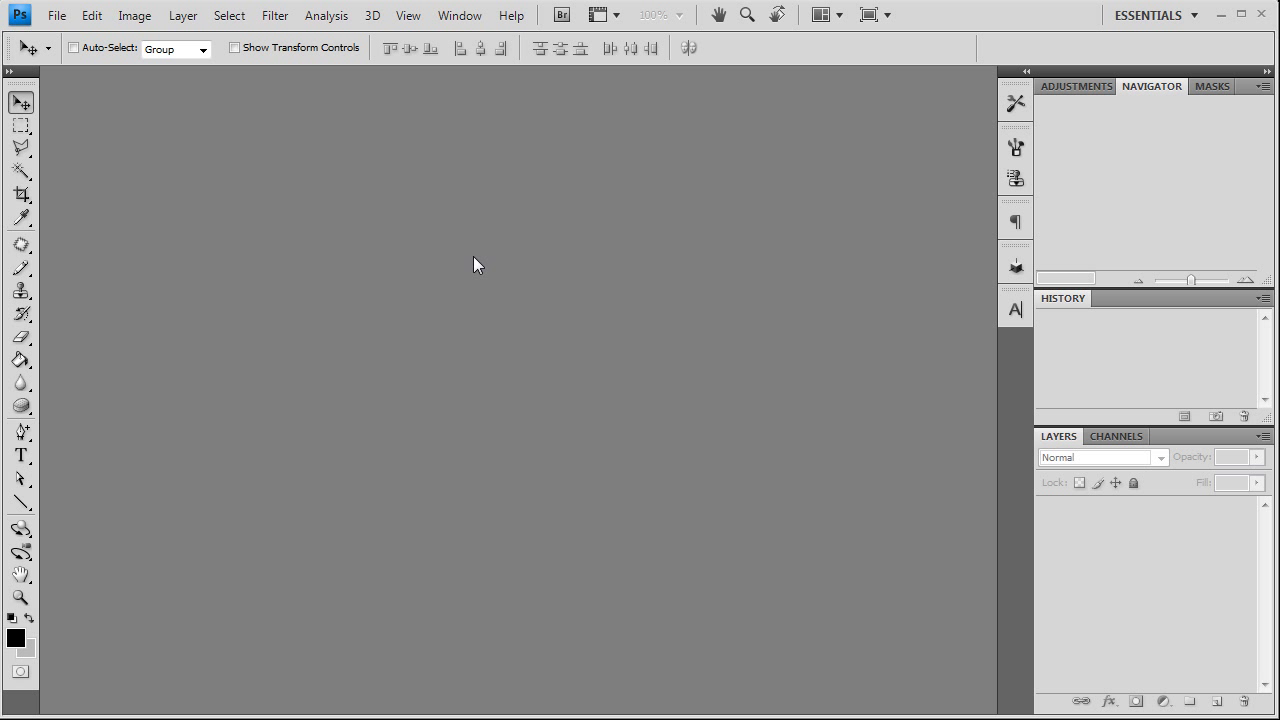
left_click(66, 16)
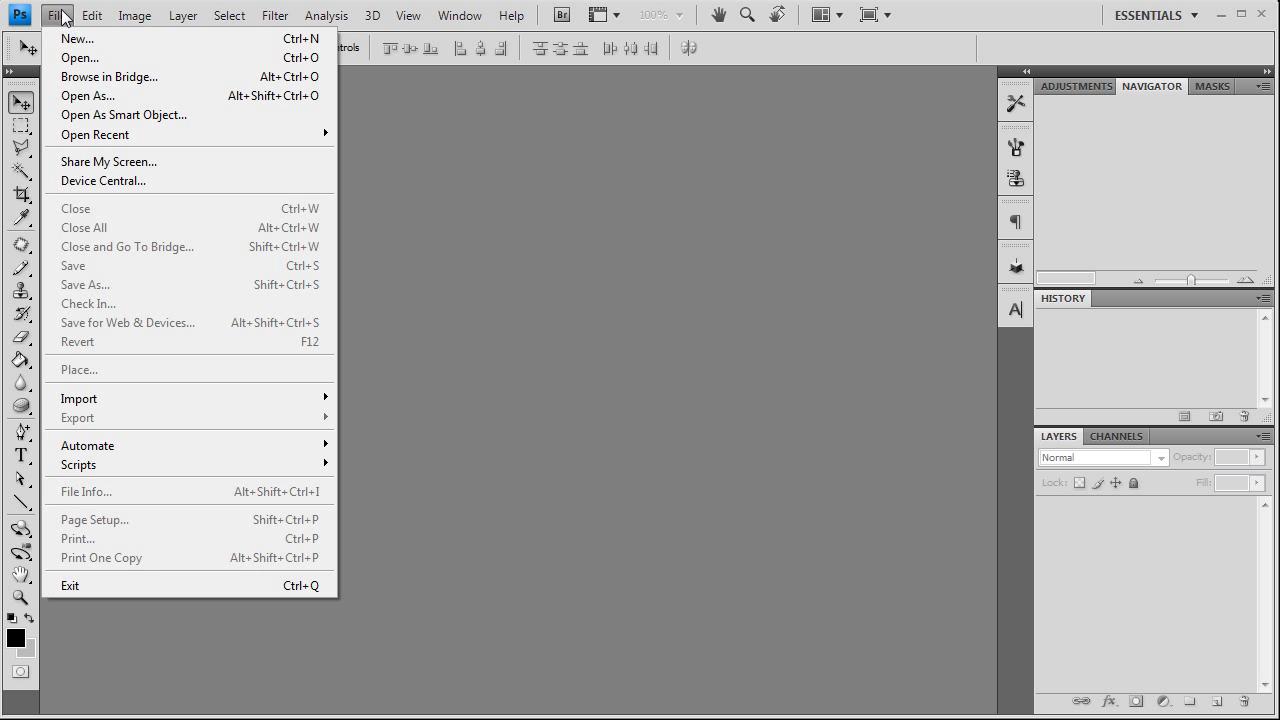
left_click(62, 16)
left_click(62, 16)
left_click(58, 13)
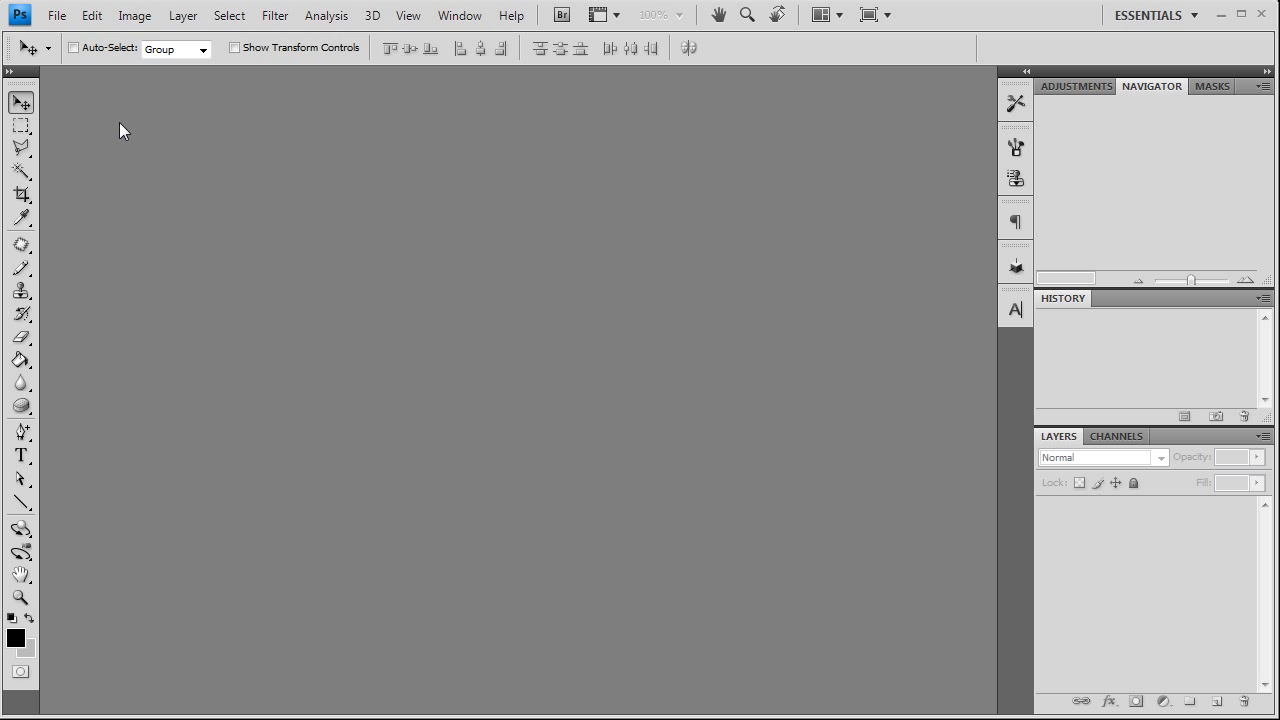
left_click(8, 72)
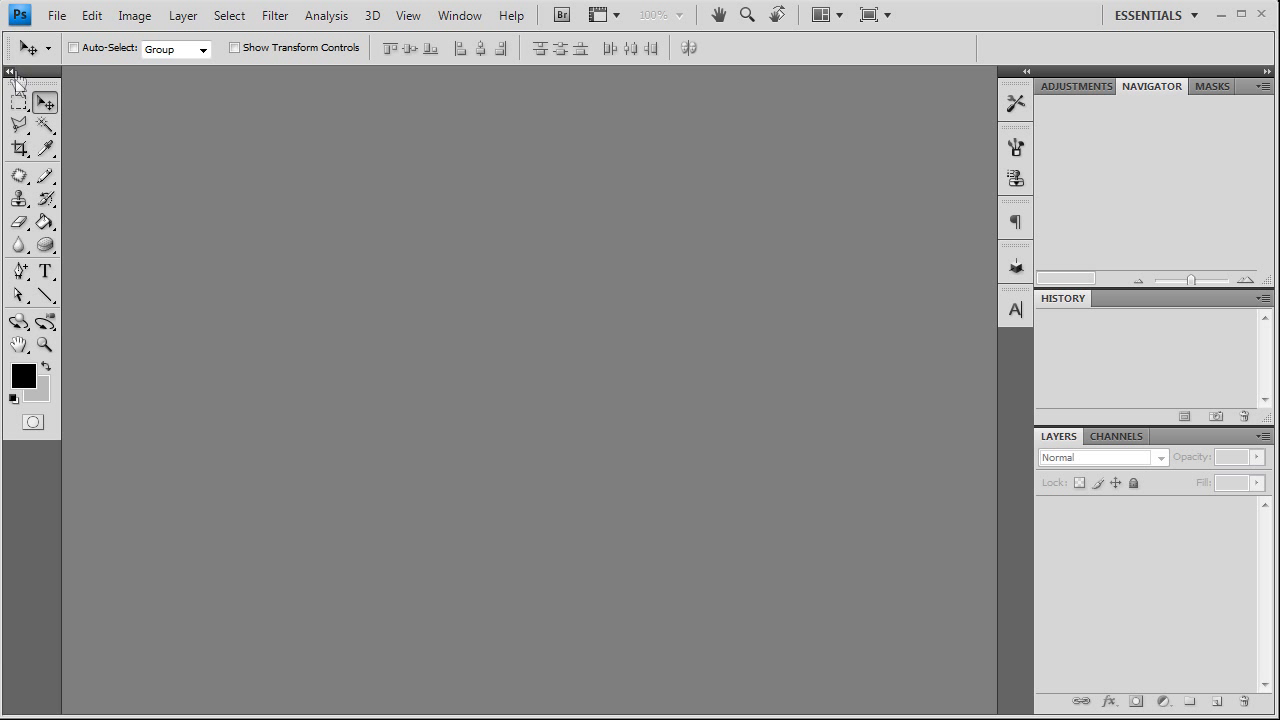
left_click(8, 72)
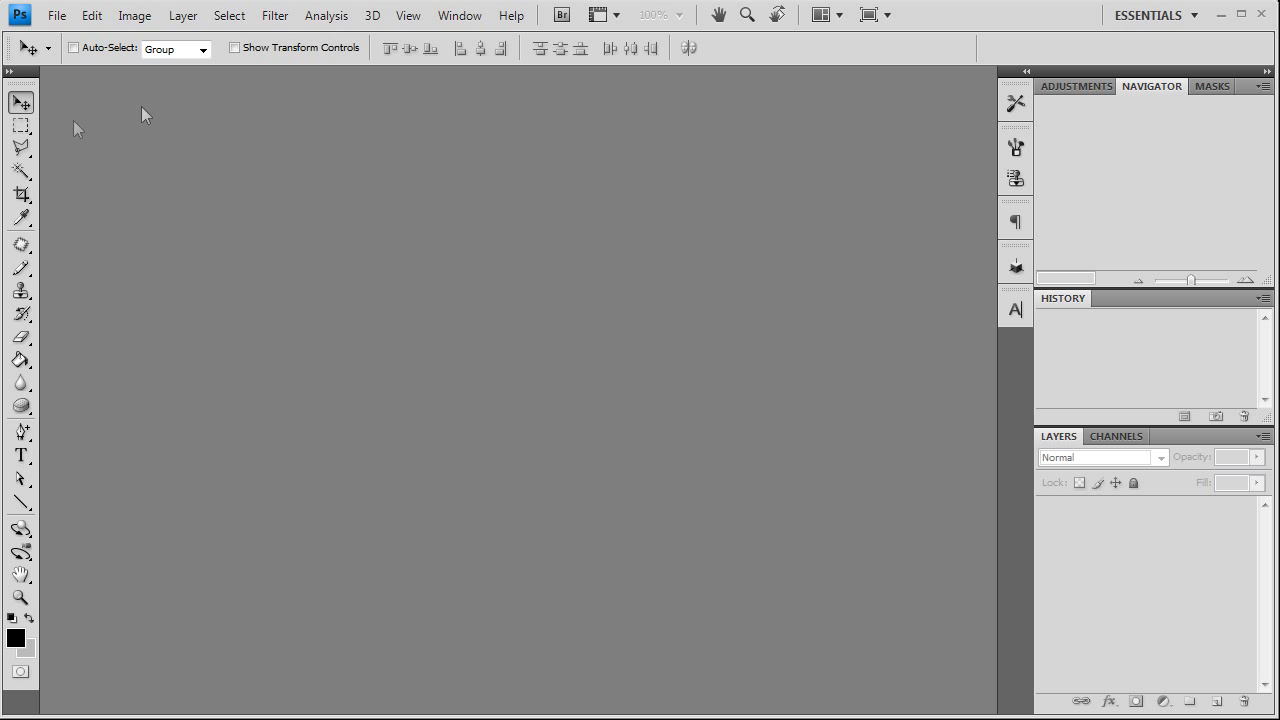
left_click(459, 17)
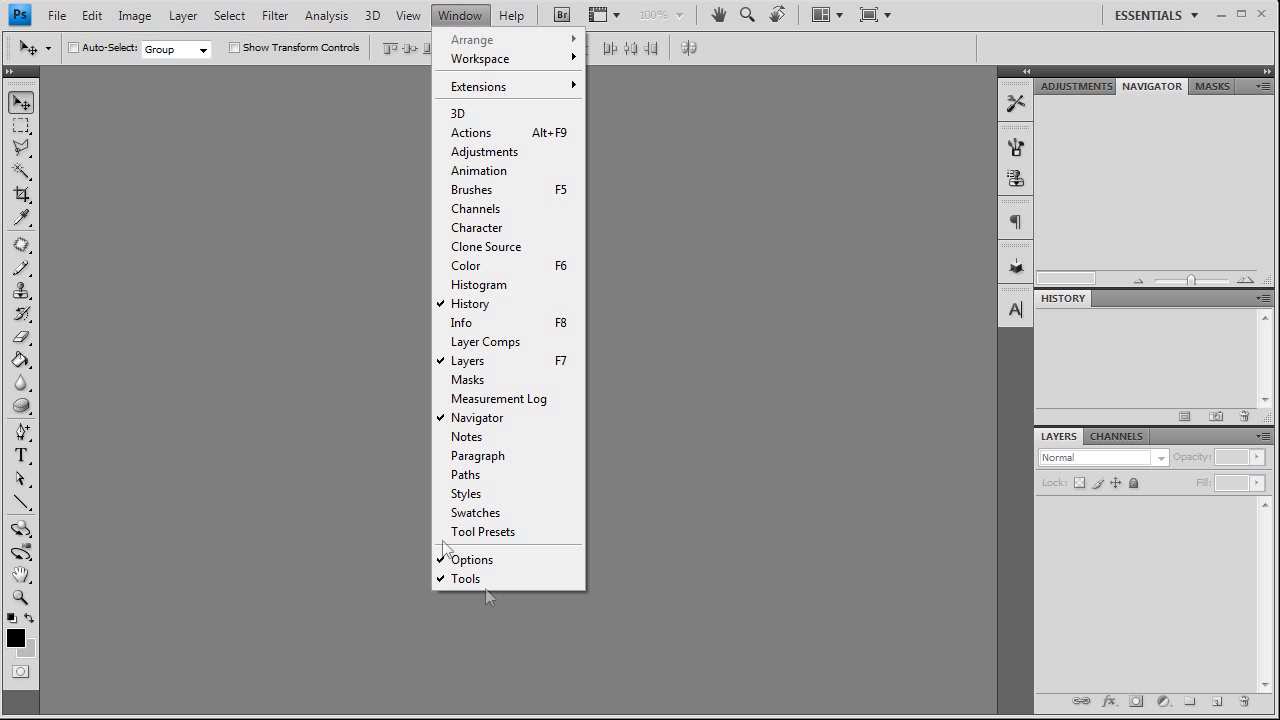
left_click(305, 314)
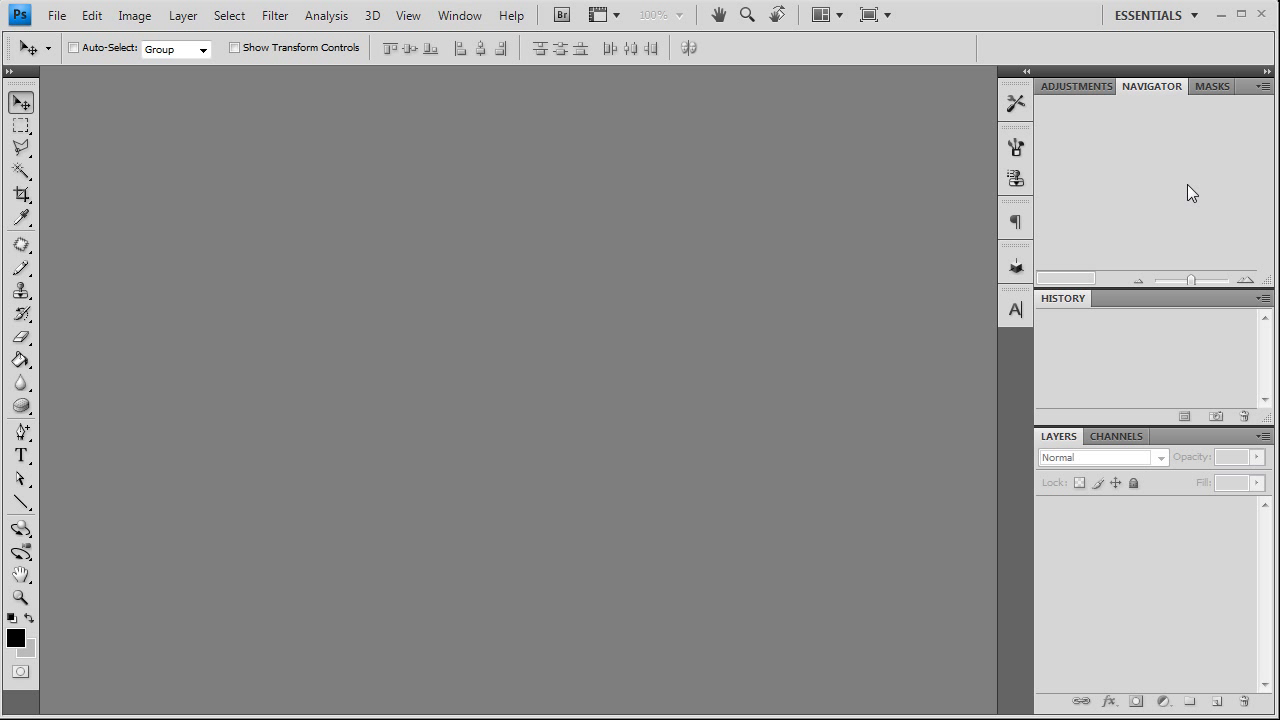
Step: Try the Single Row Marquee, then return to the Rectangular Marquee Tool
left_click(27, 127)
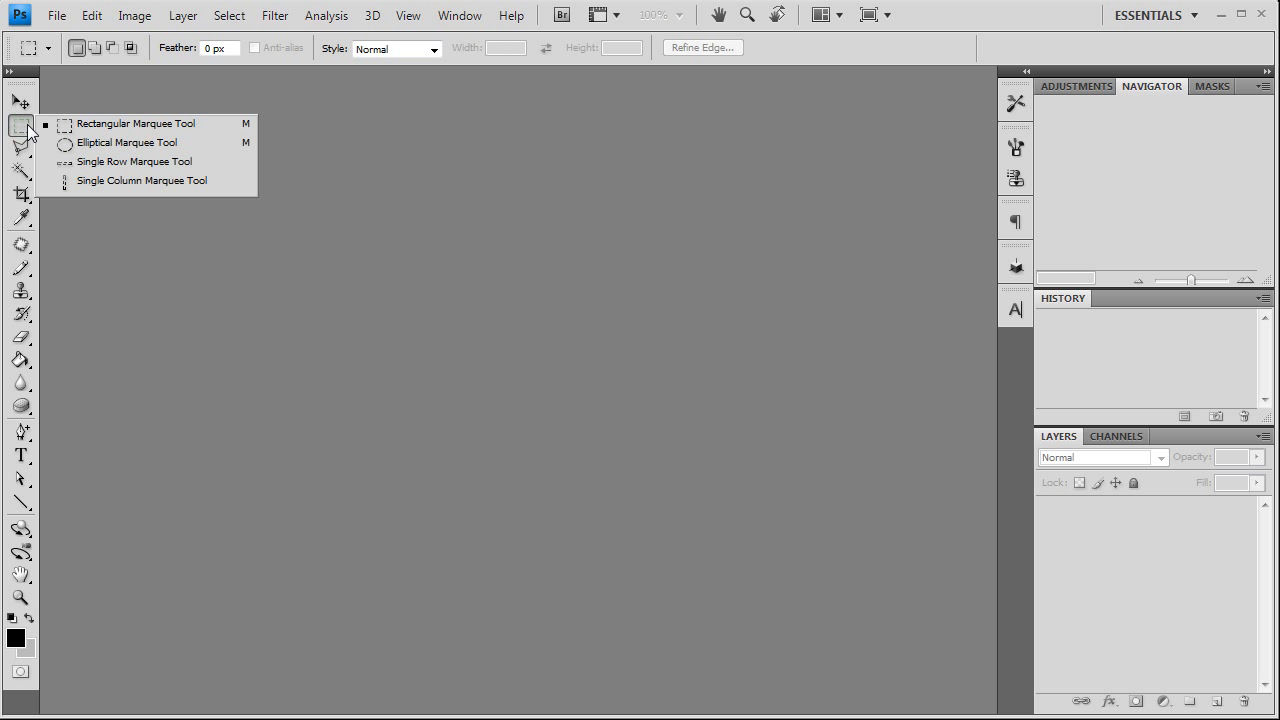
left_click(92, 161)
left_click(21, 126)
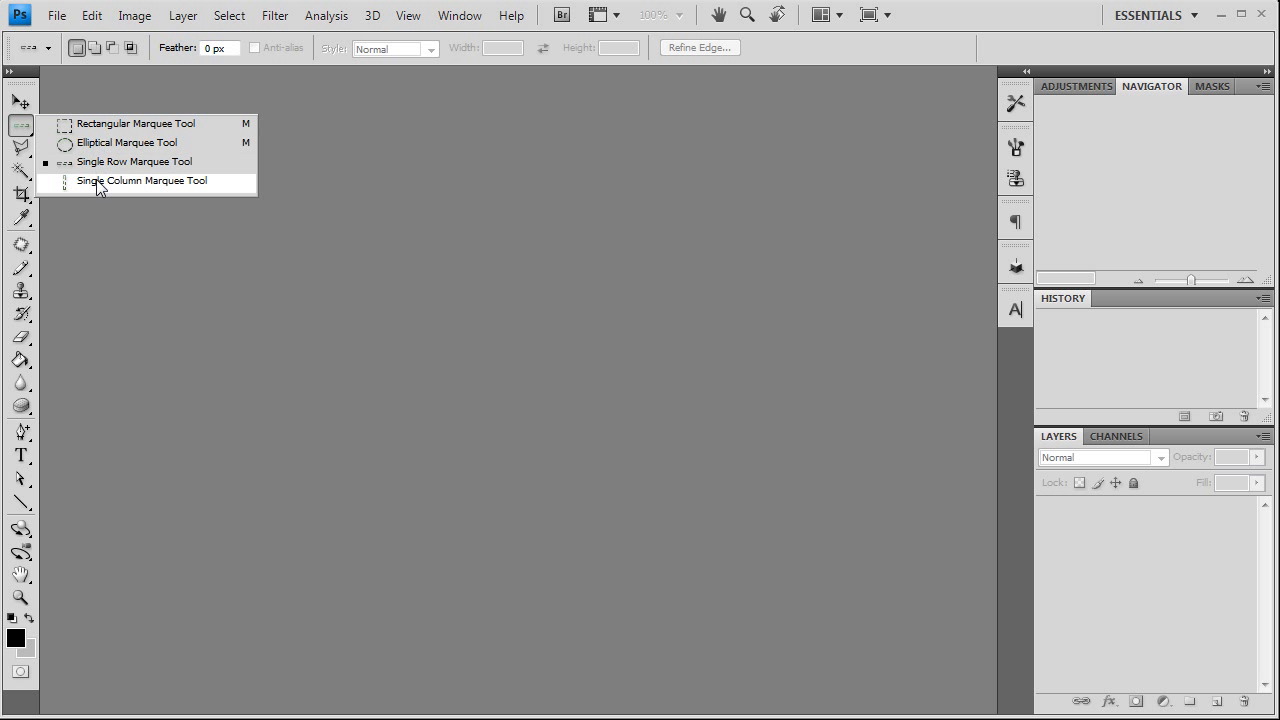
left_click(100, 127)
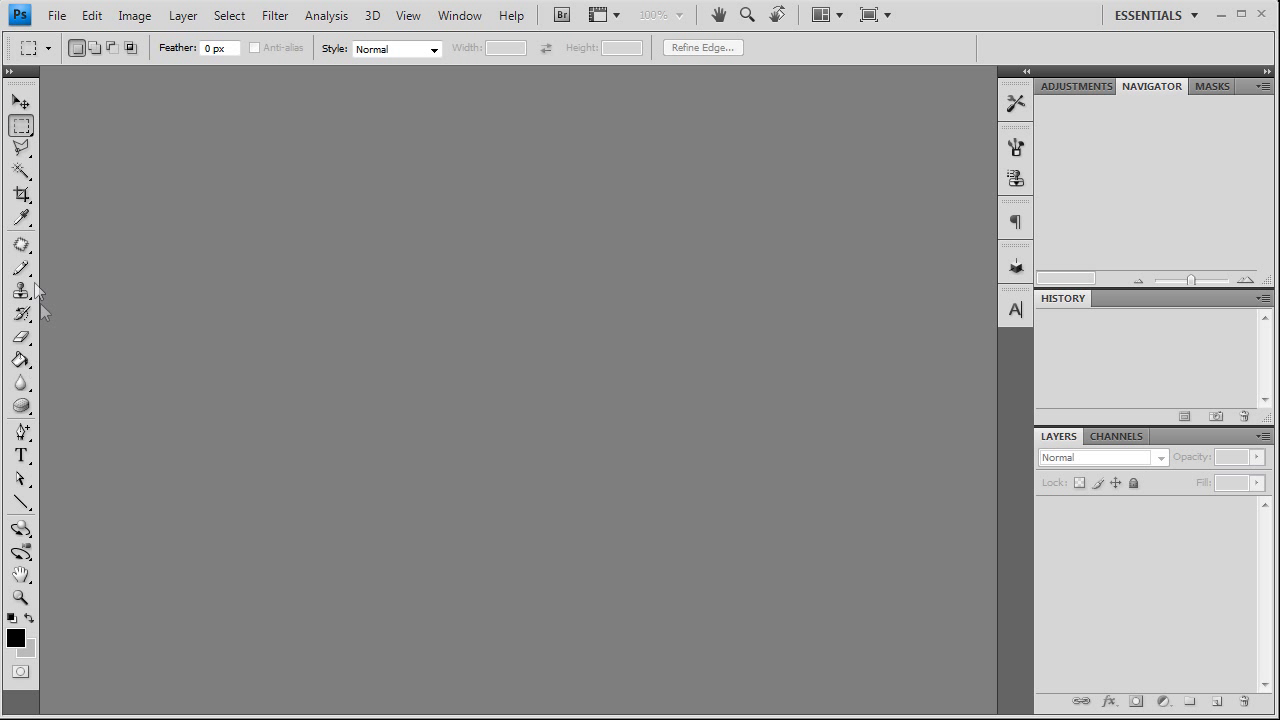
Step: Try the Spot Healing Brush, then switch to the sampled-source Healing Brush
left_click(21, 244)
left_click(86, 245)
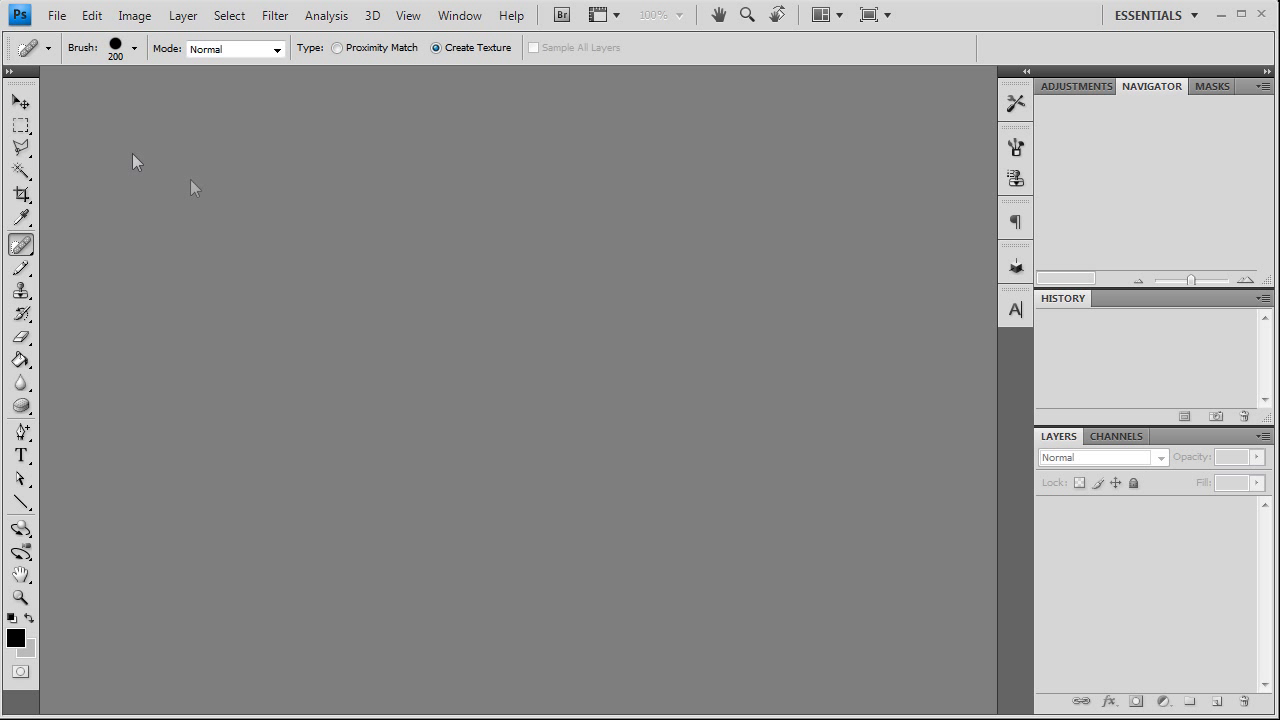
left_click(21, 244)
left_click(120, 264)
Step: Cycle through the freehand, polygonal and magnetic lassos, ending on the Polygonal Lasso Tool
left_click(18, 150)
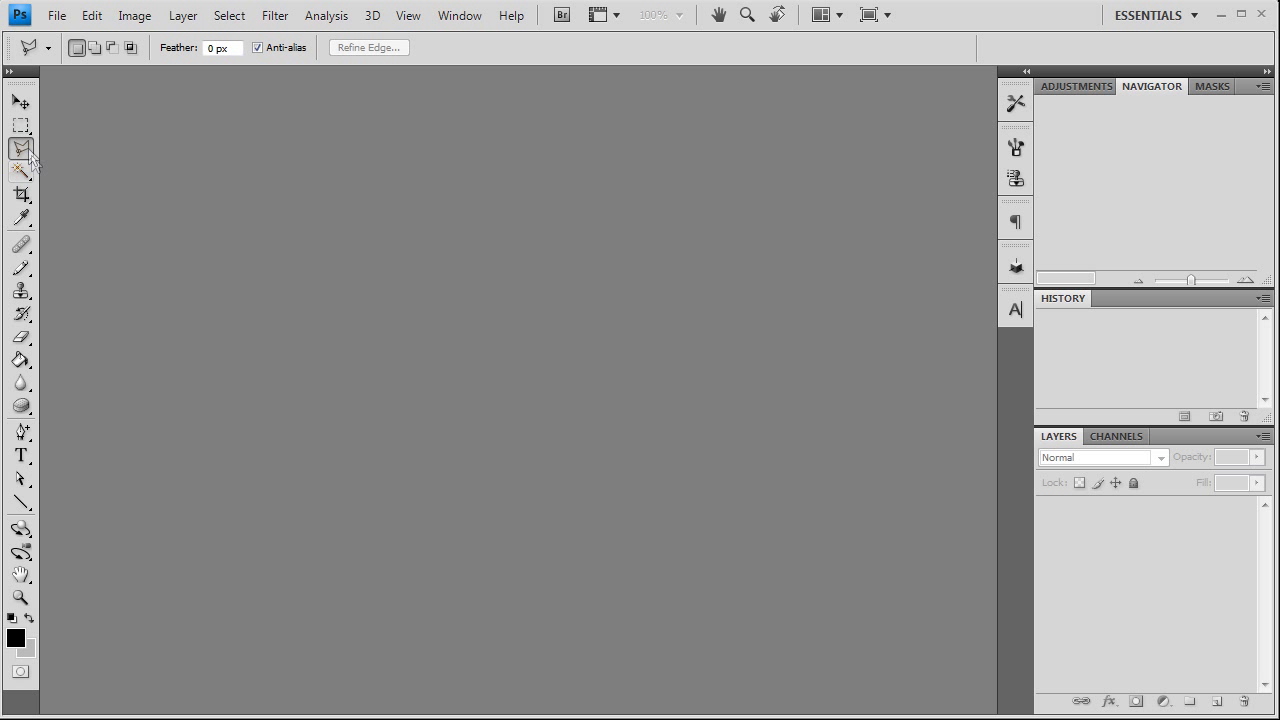
right_click(29, 150)
left_click(92, 145)
right_click(15, 156)
left_click(74, 165)
right_click(20, 152)
left_click(122, 185)
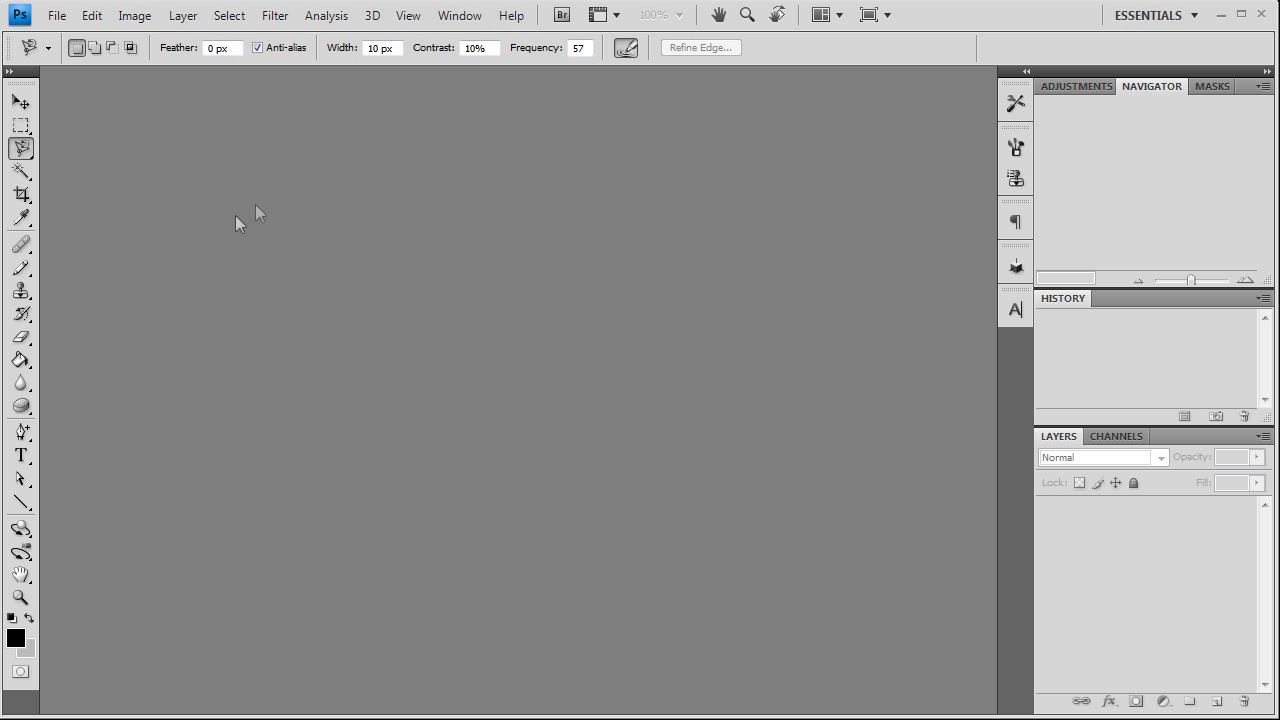
right_click(20, 154)
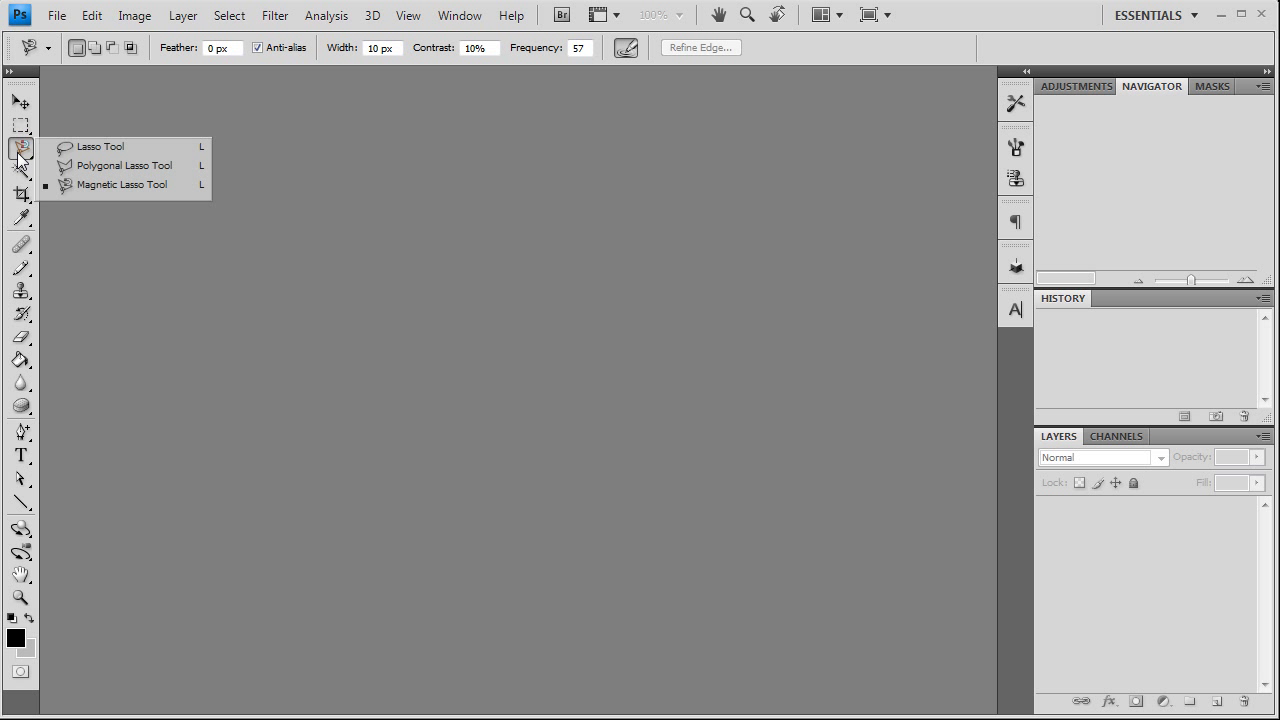
left_click(88, 166)
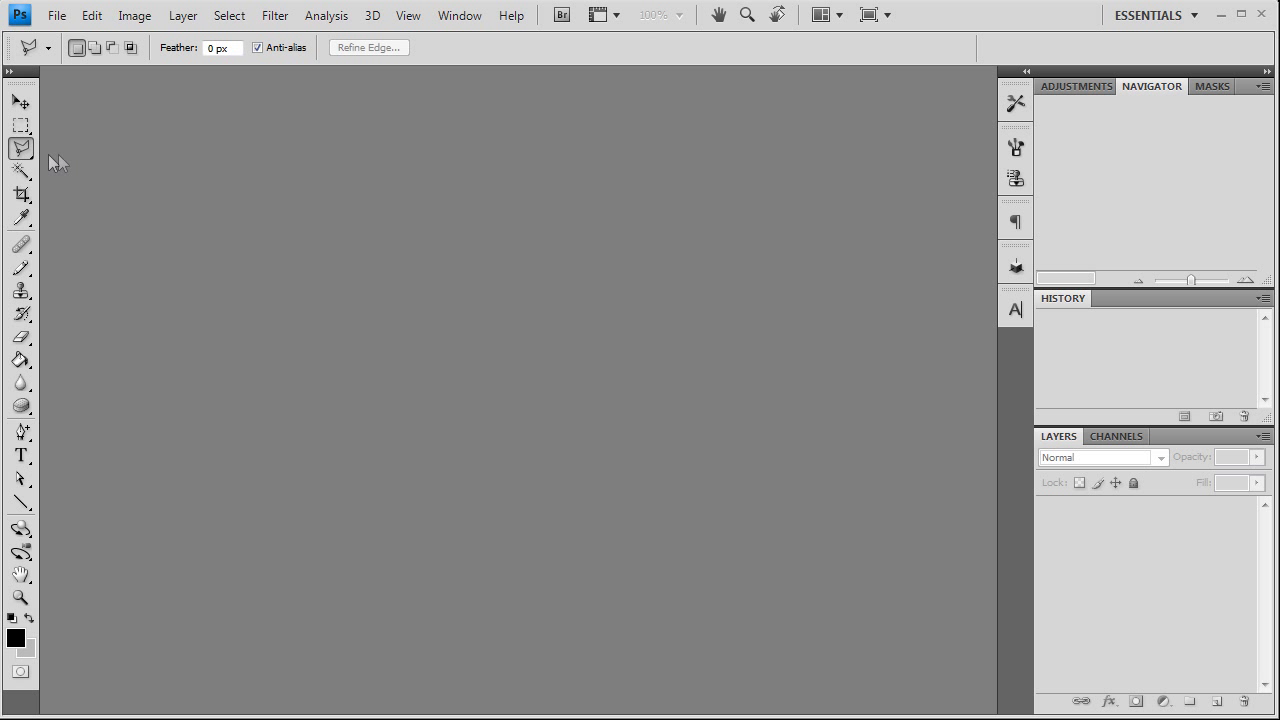
right_click(21, 149)
left_click(66, 183)
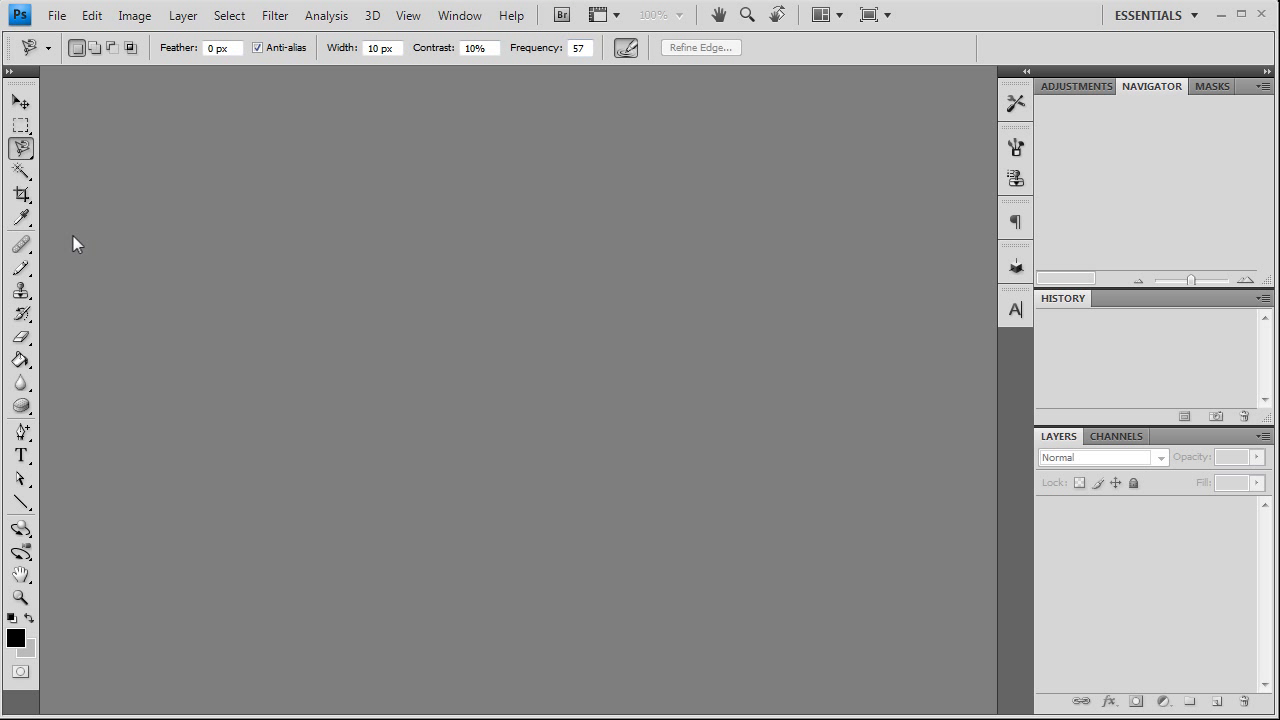
right_click(21, 149)
left_click(67, 167)
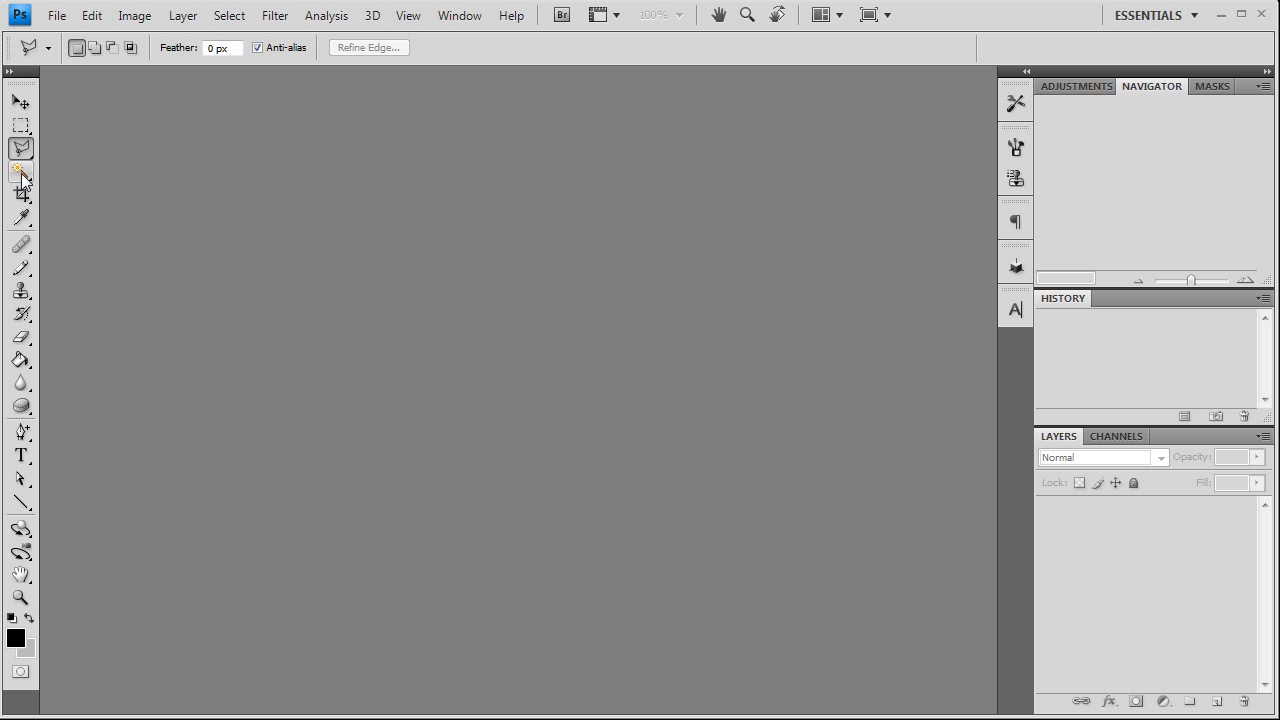
Step: Try the Magic Wand, Crop and Eyedropper tools from the toolbox and their flyouts
left_click(22, 174)
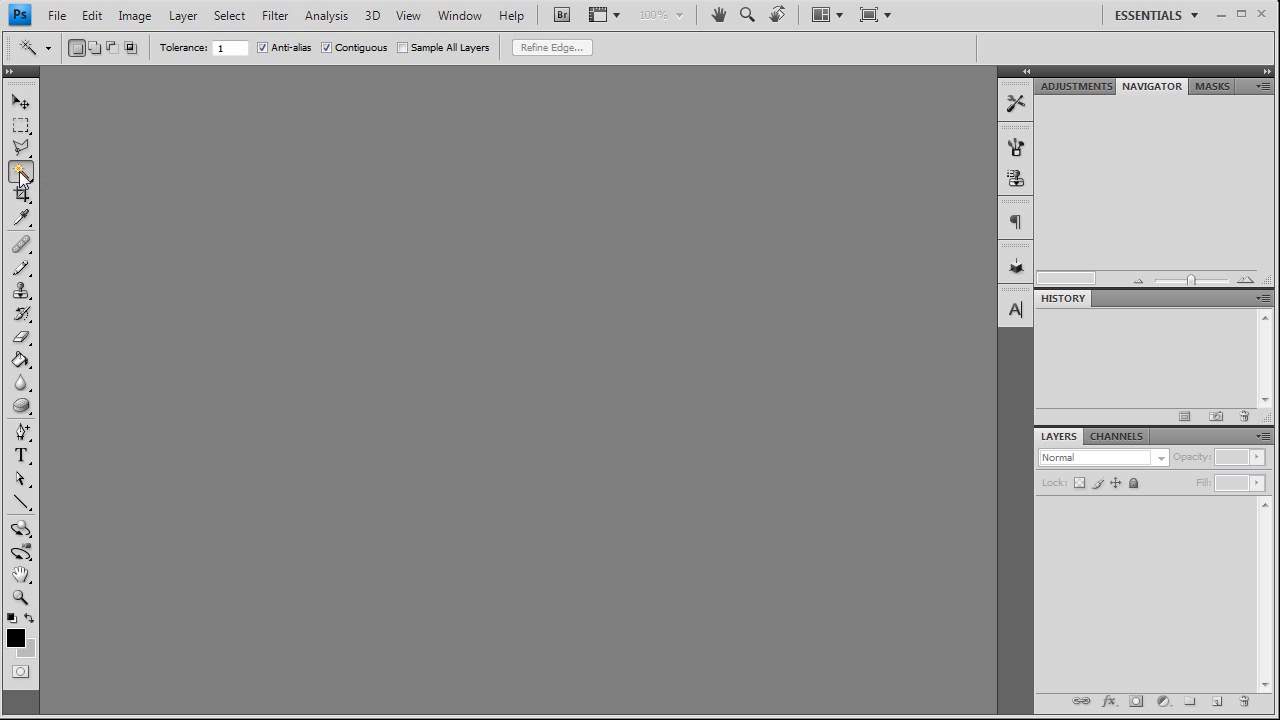
left_click(22, 176)
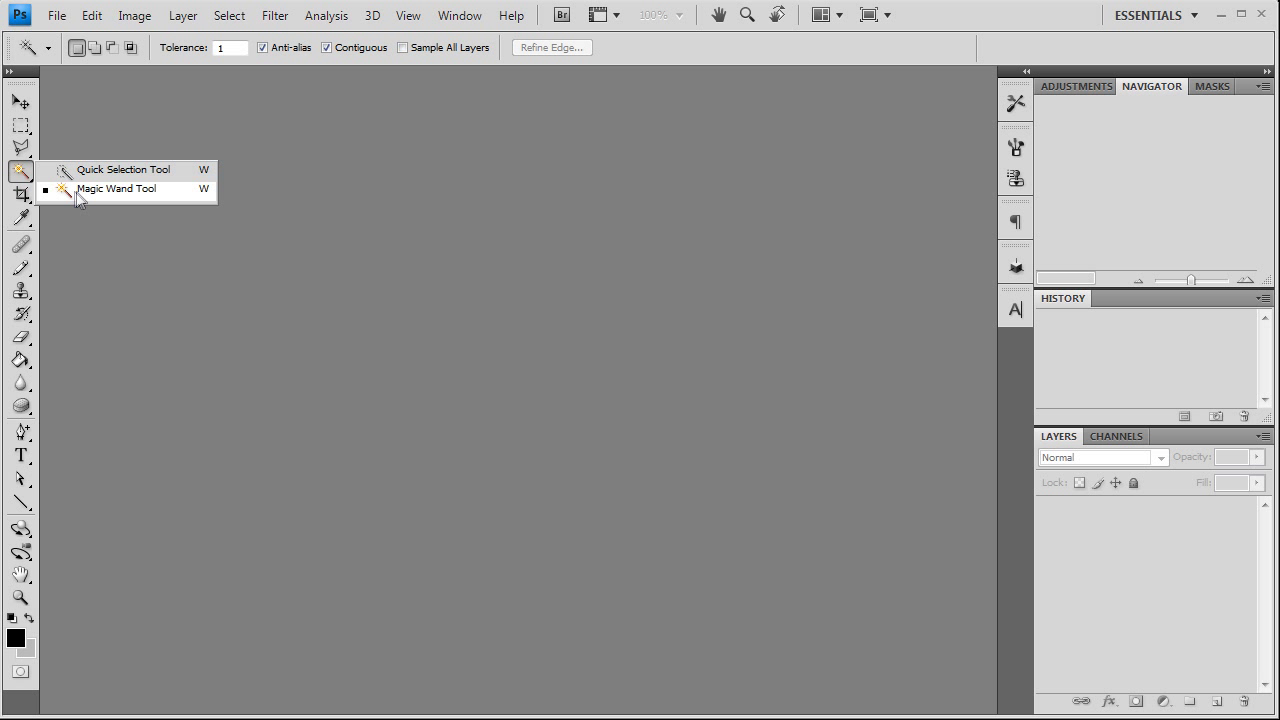
left_click(133, 191)
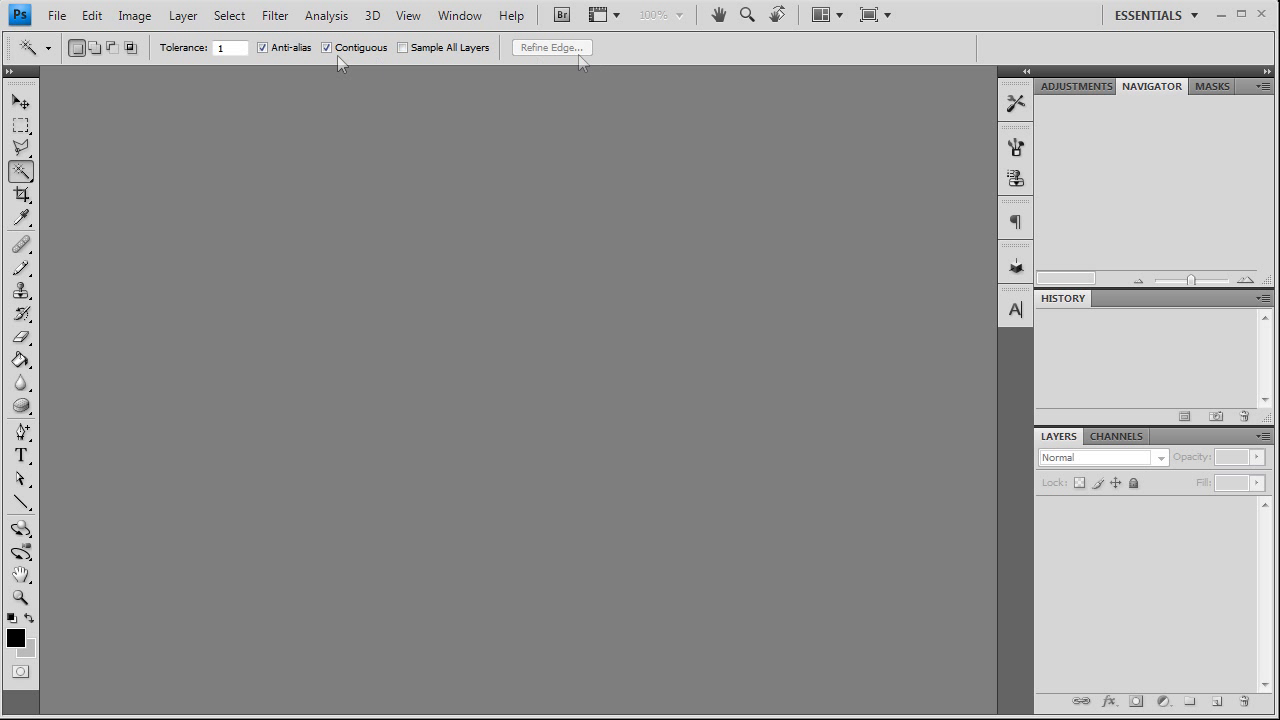
left_click(22, 195)
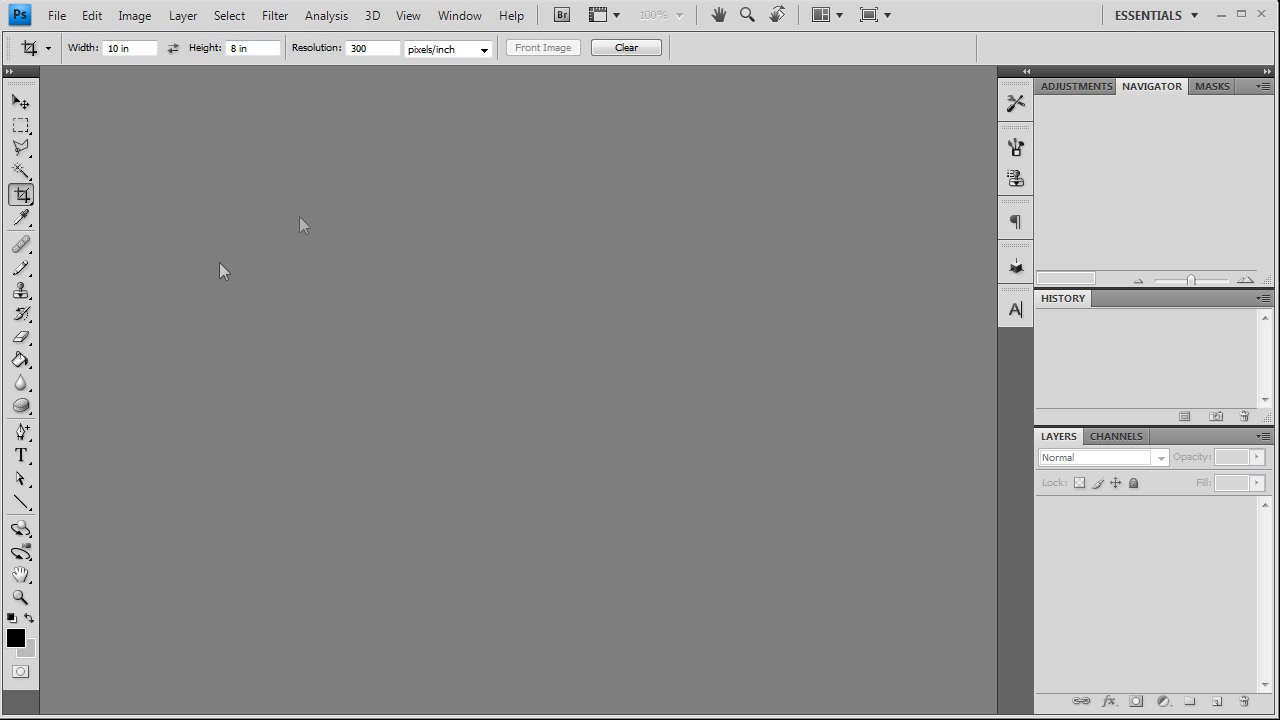
left_click(17, 220)
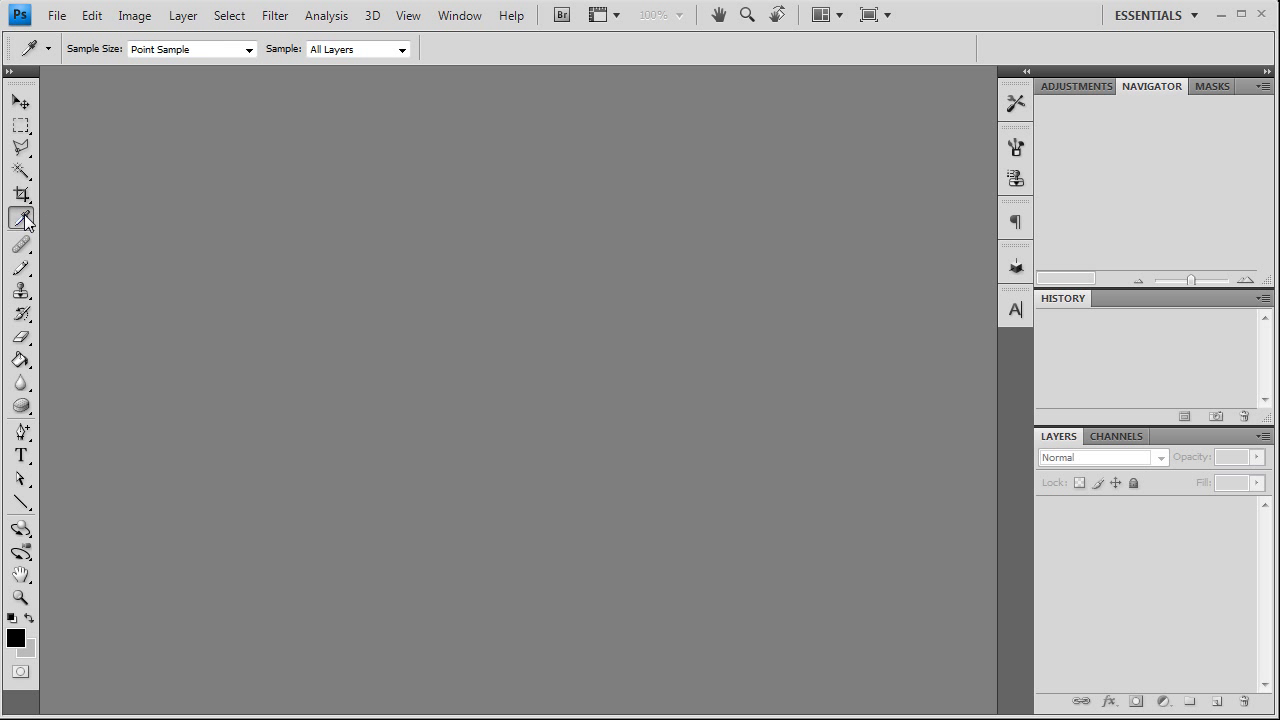
left_click(12, 221)
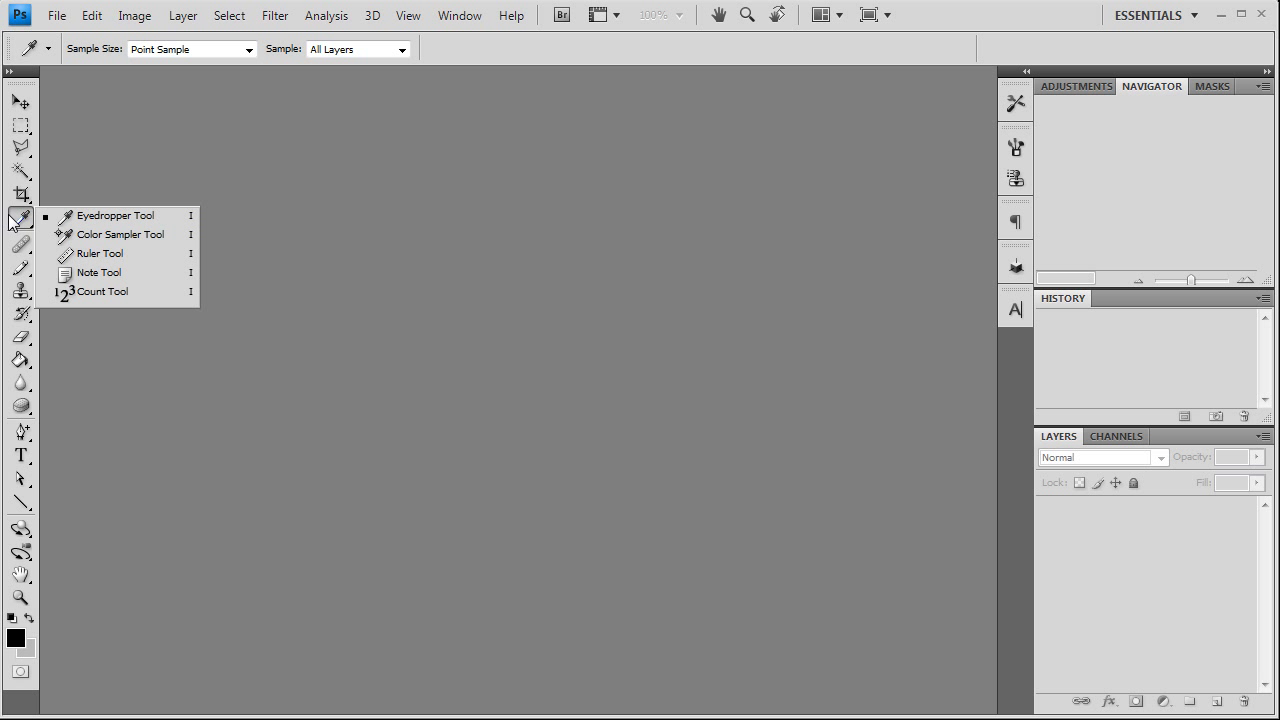
left_click(66, 219)
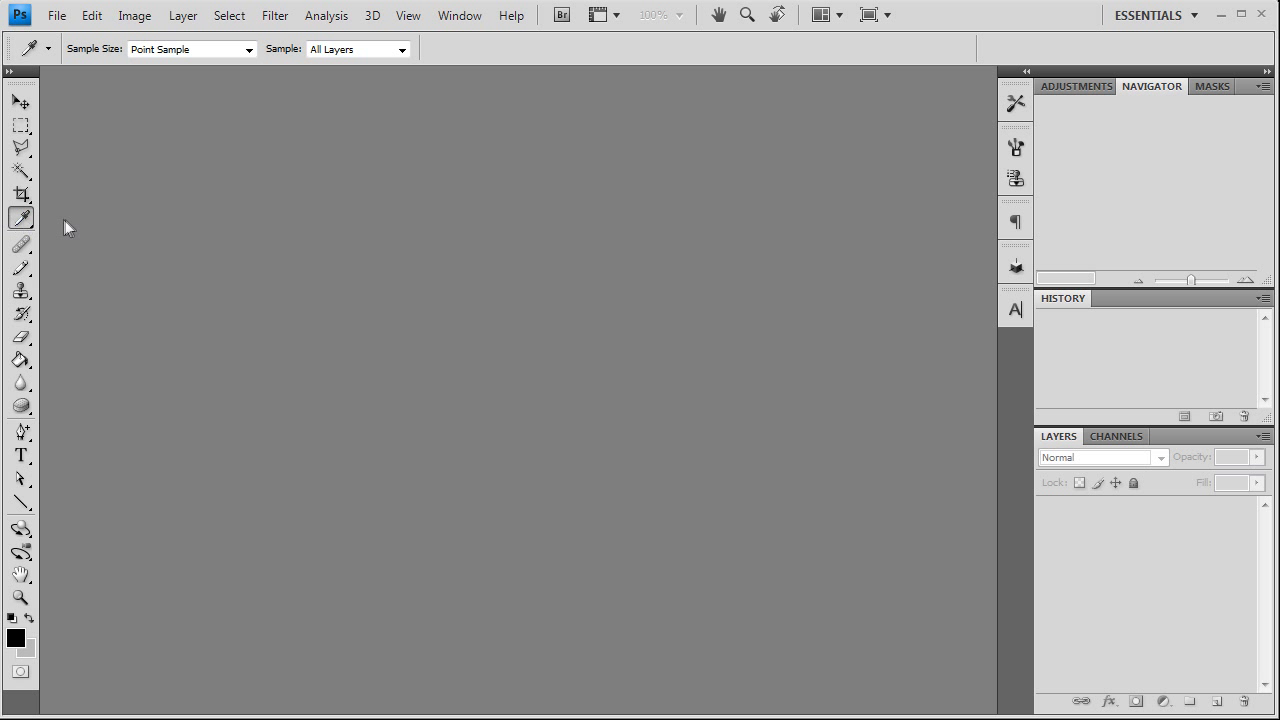
Step: Try foreground colours in the Color Picker, keep black, then select the Healing Brush Tool
left_click(15, 638)
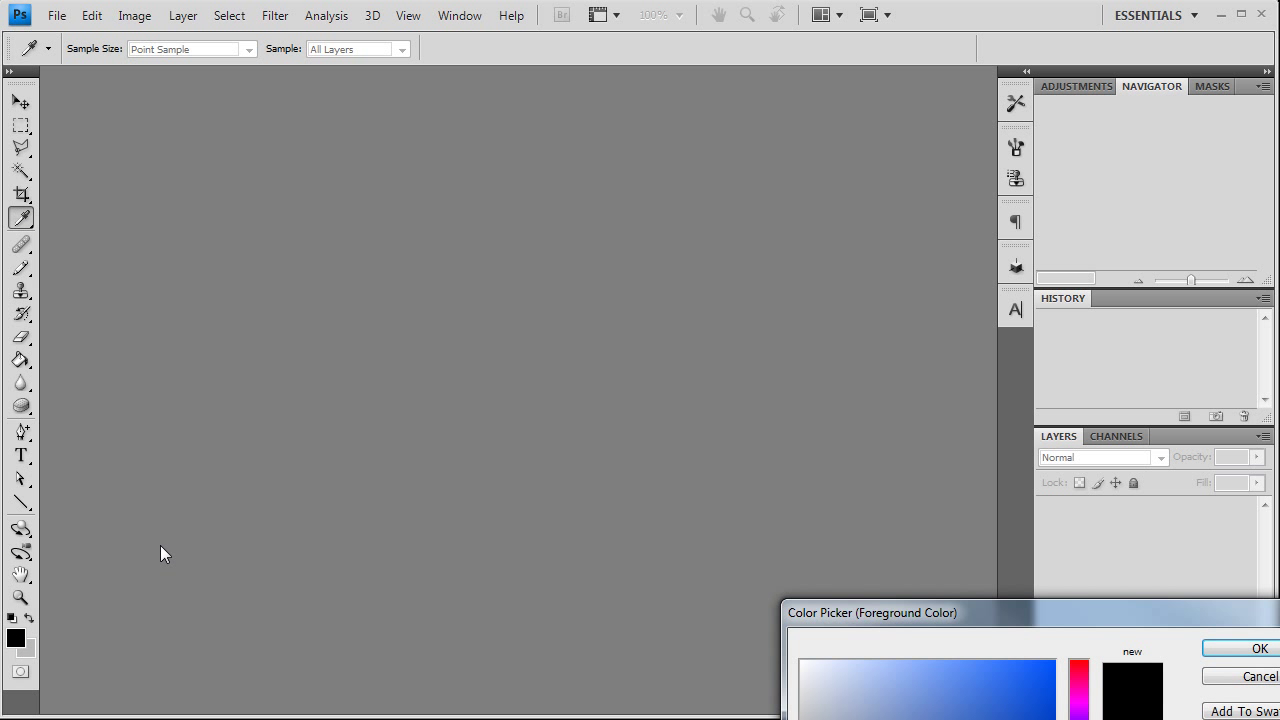
left_click(34, 641)
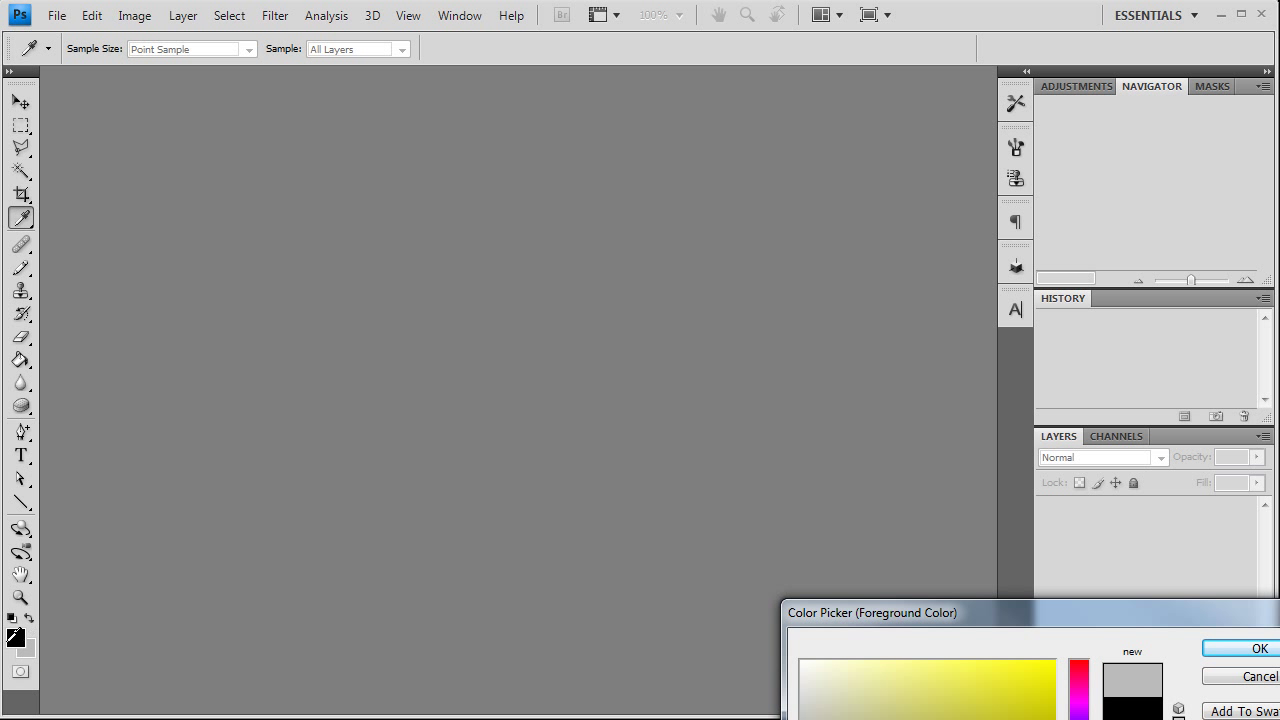
left_click(15, 645)
left_click(13, 644)
left_click(1250, 648)
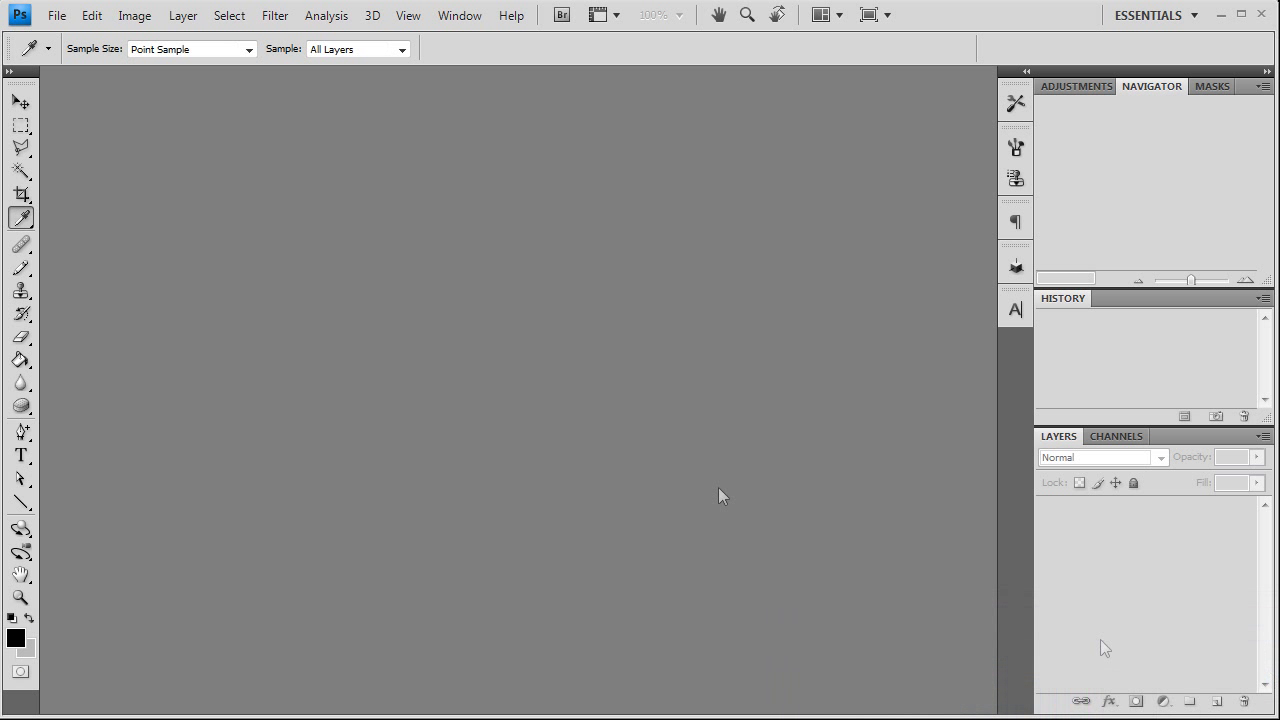
left_click(30, 243)
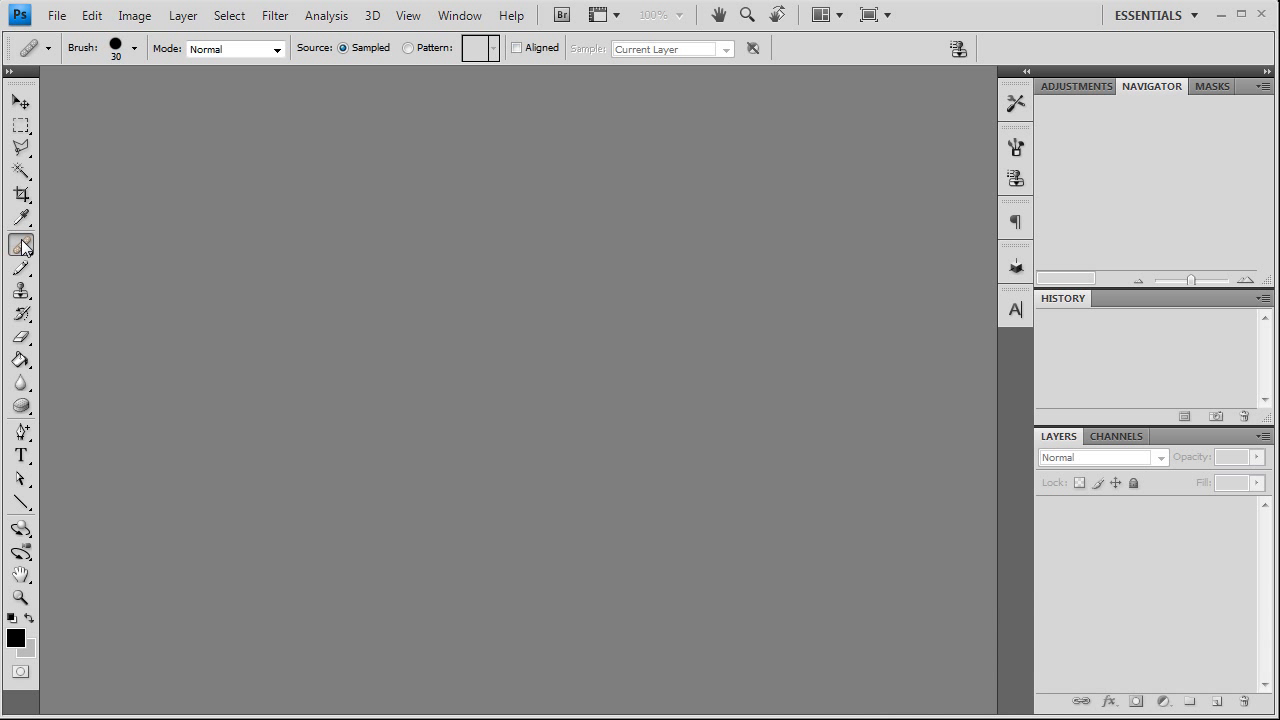
Step: Peek at the brush preset picker, try the Pencil and Brush, then pick the Clone Stamp Tool
left_click(135, 50)
left_click(135, 50)
left_click(20, 268)
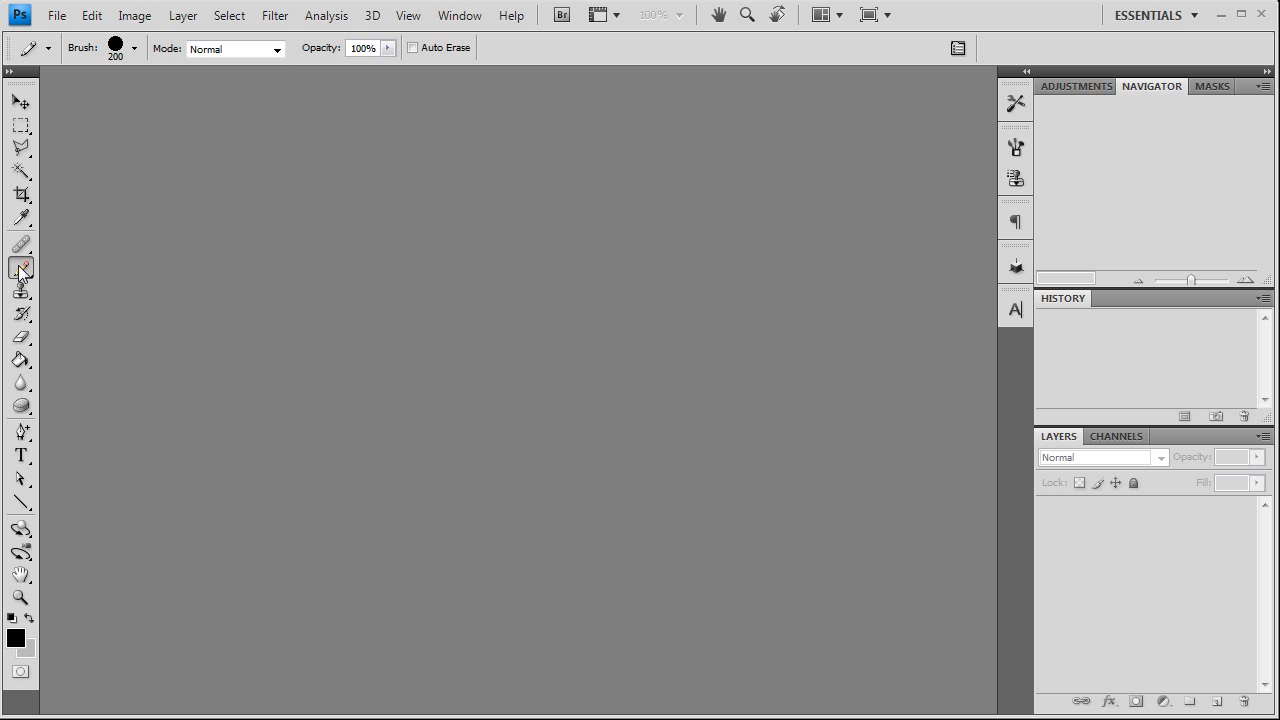
left_click(80, 266)
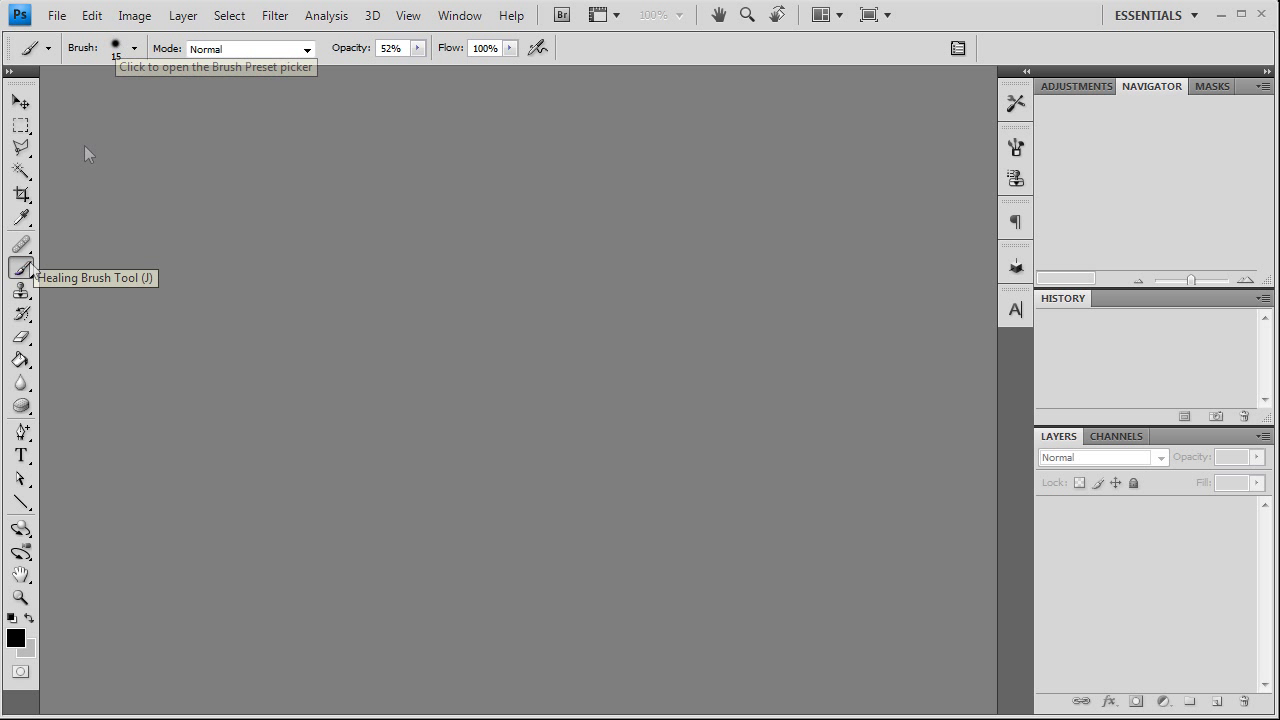
left_click_drag(20, 268, 74, 286)
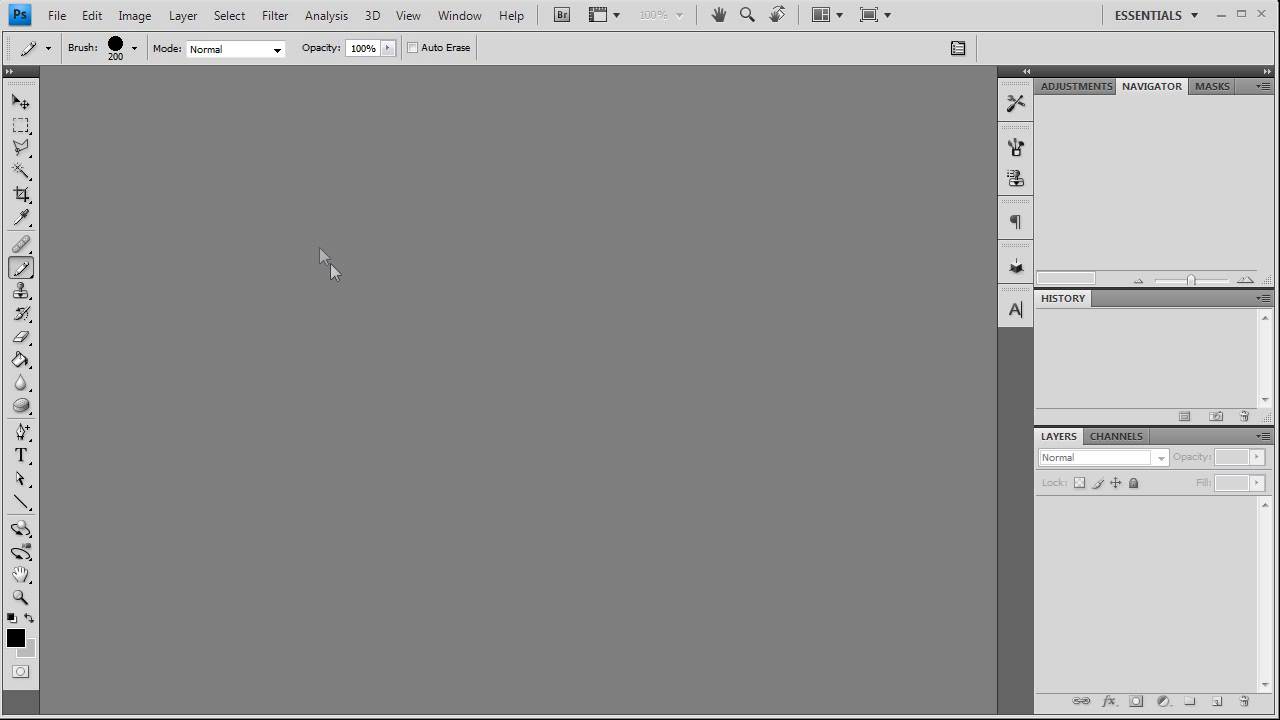
left_click(18, 292)
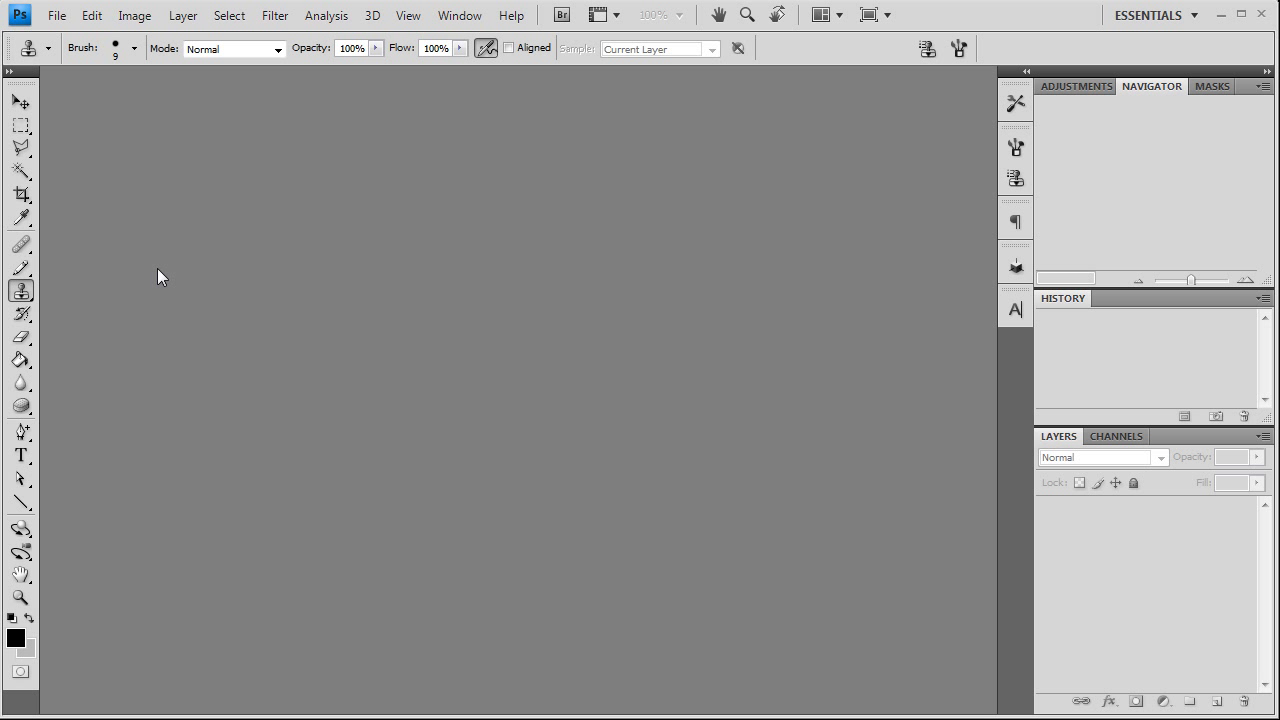
Step: Alternate J and S between Healing Brush and Clone Stamp, ending on Clone Stamp
key("j")
key("s")
key("j")
key("s")
key("j")
key("s")
Step: Check the stamp variants, try the History Brush, then pick the Eraser Tool
left_click(24, 292)
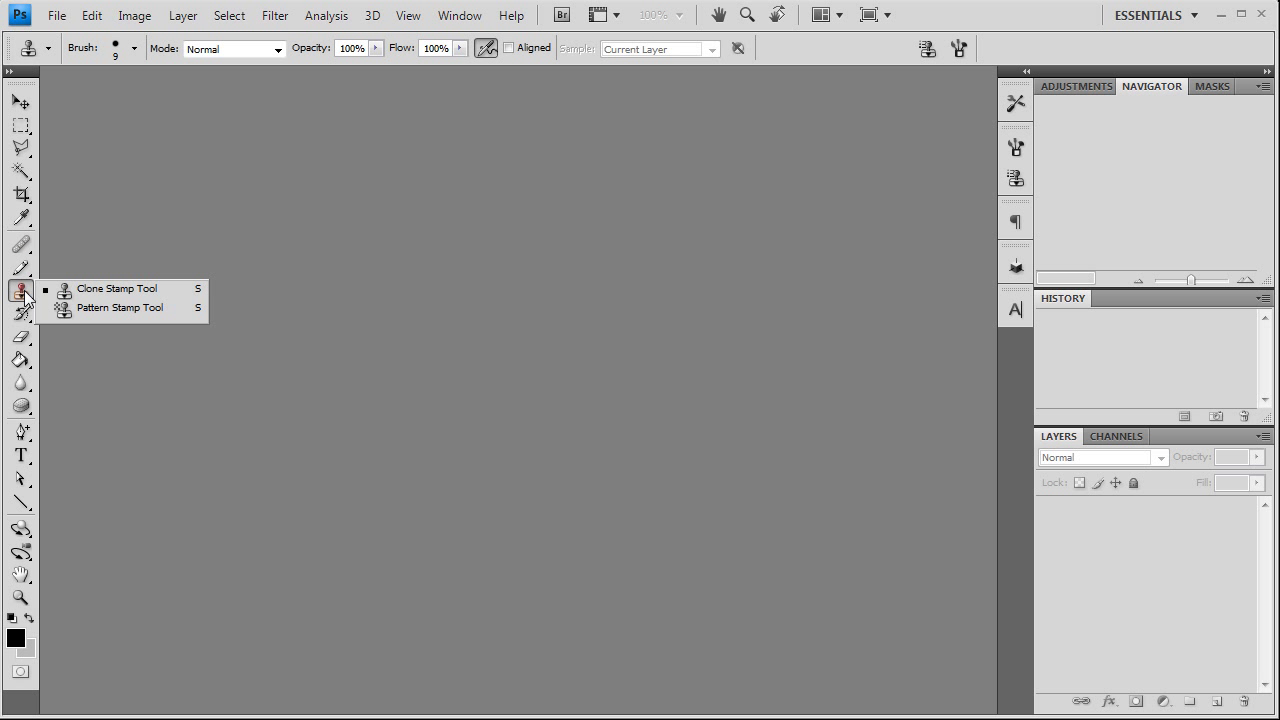
left_click(24, 292)
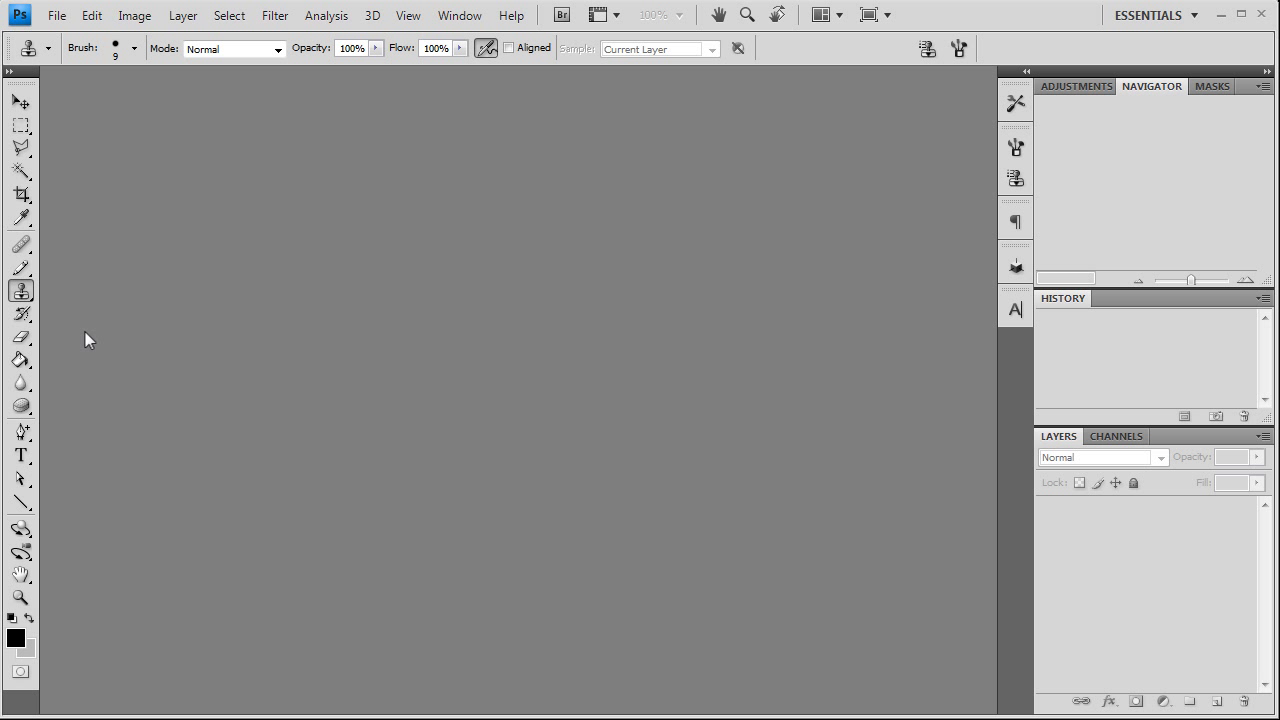
left_click(18, 315)
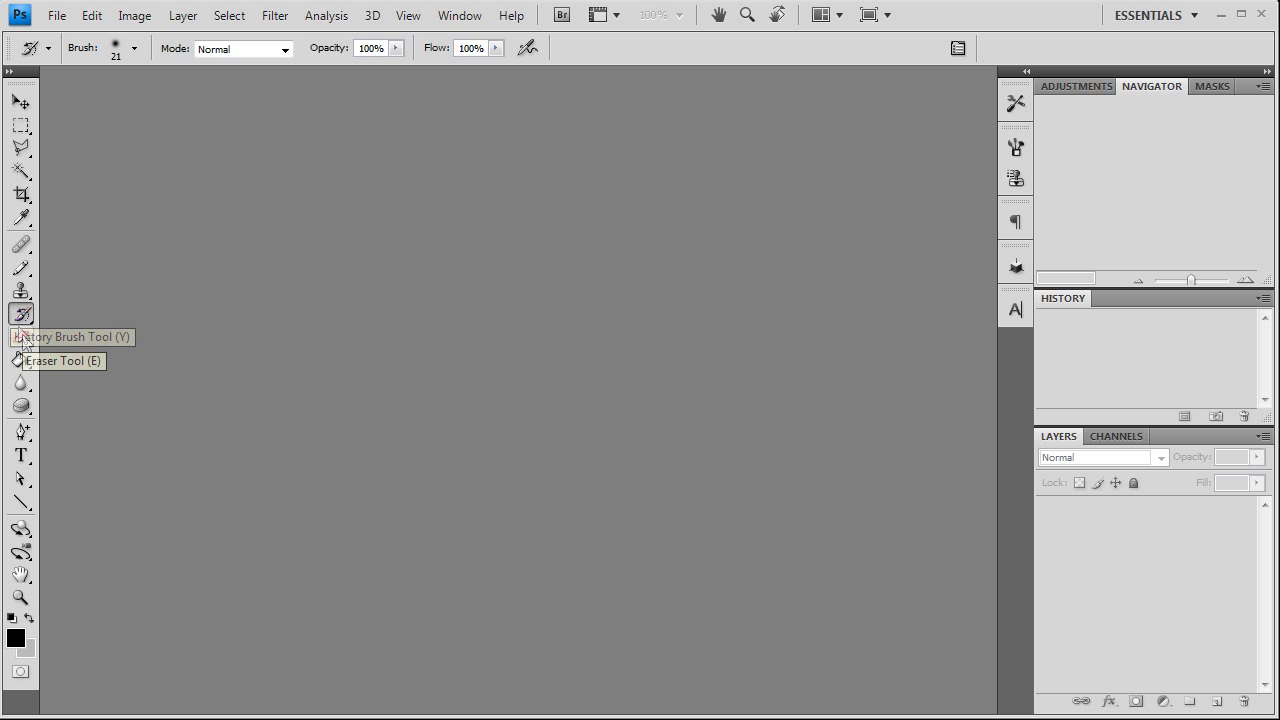
left_click(21, 339)
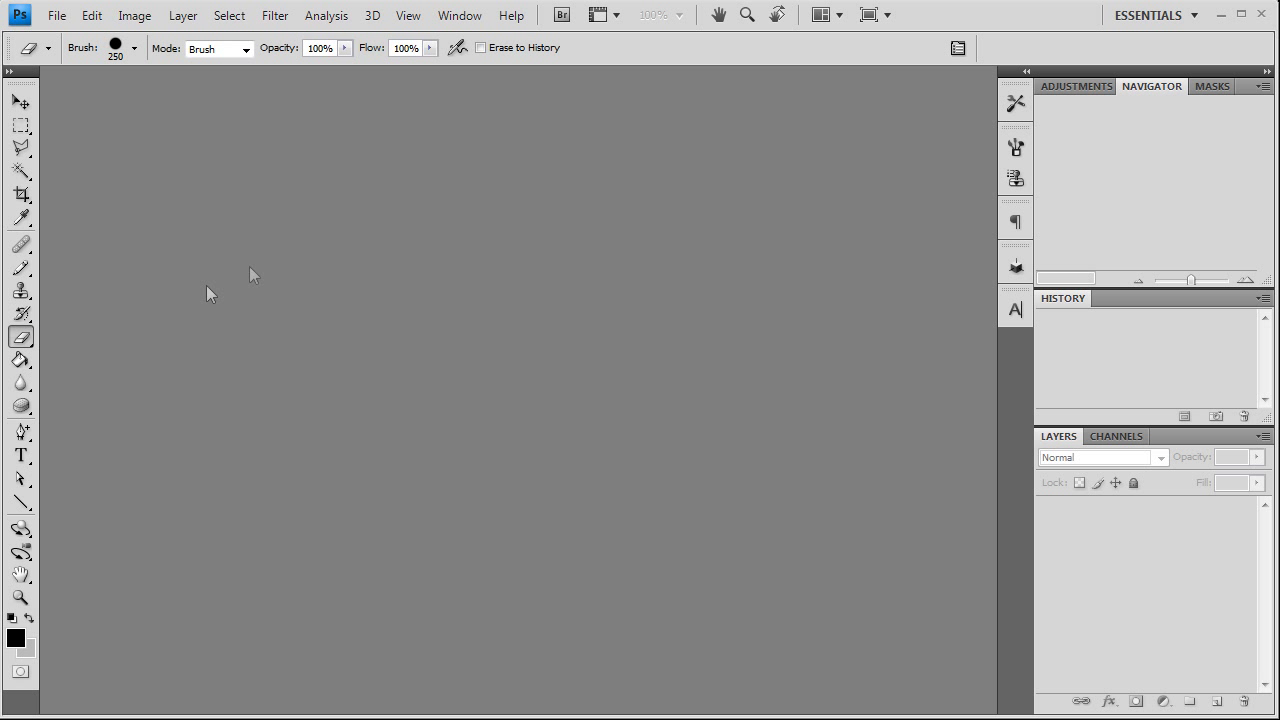
Step: Select the Paint Bucket and look over its Gradient and Paint Bucket variants
left_click(21, 360)
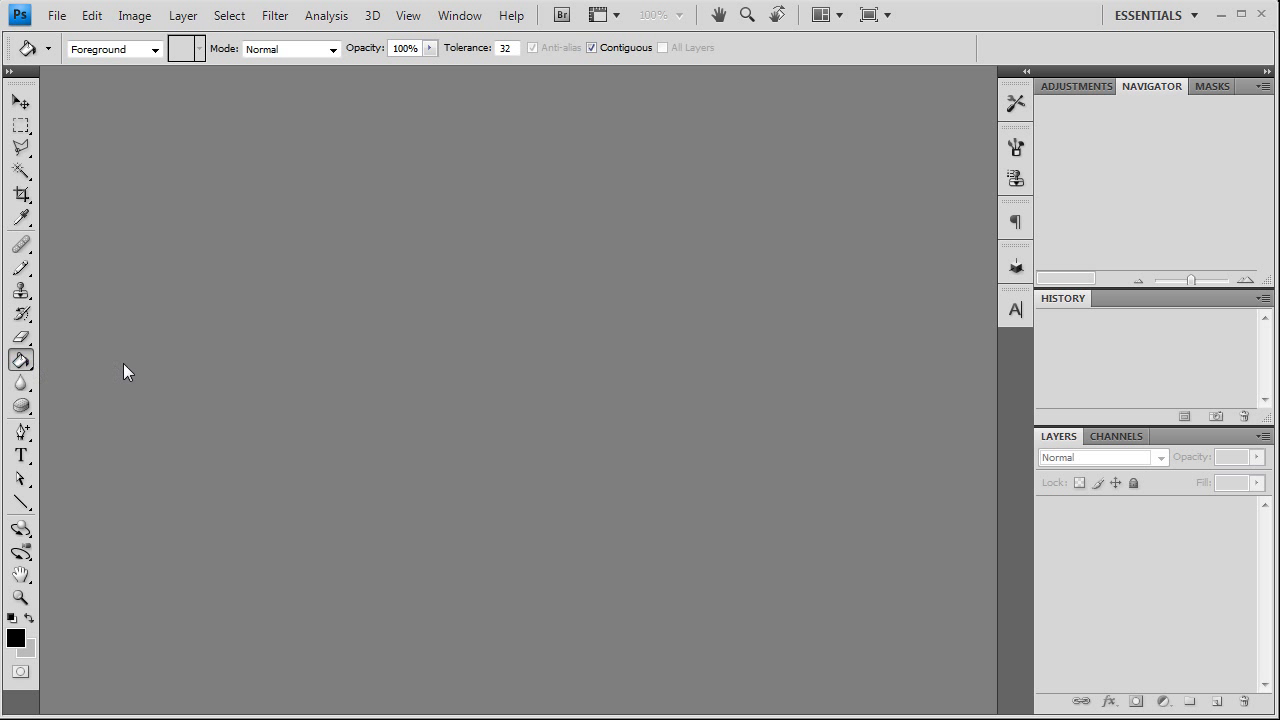
left_click(22, 361)
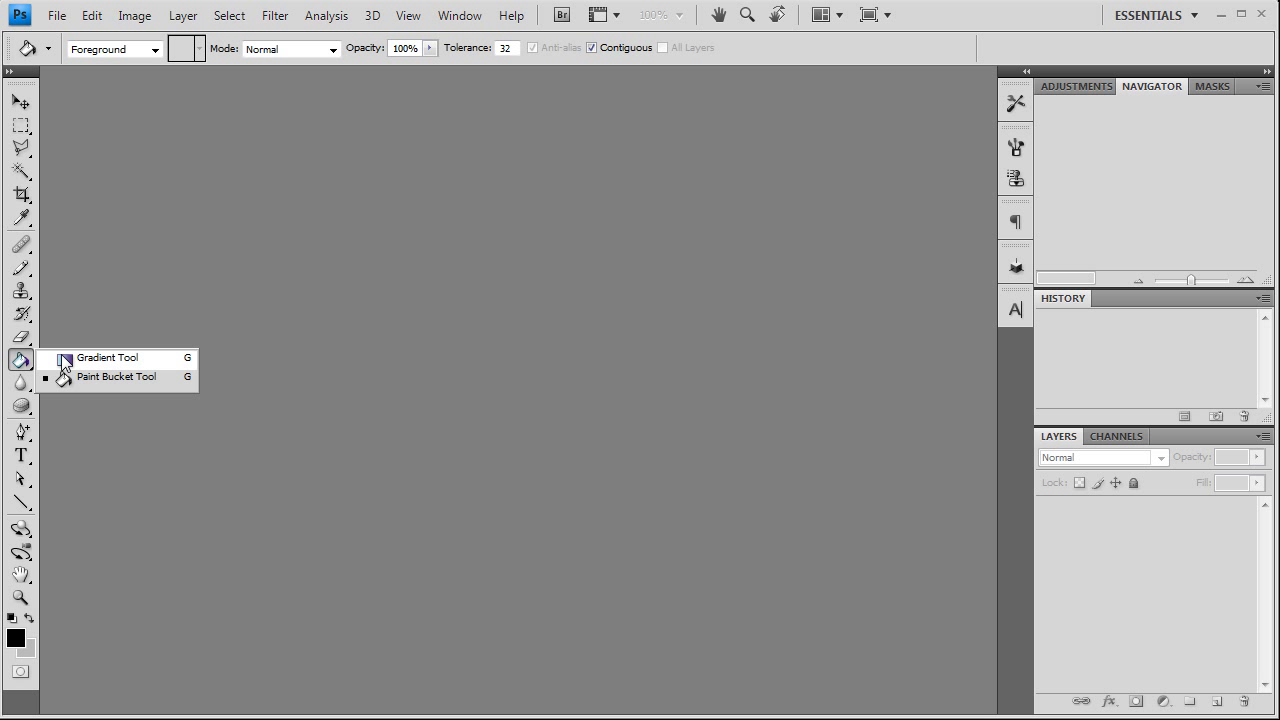
left_click(22, 362)
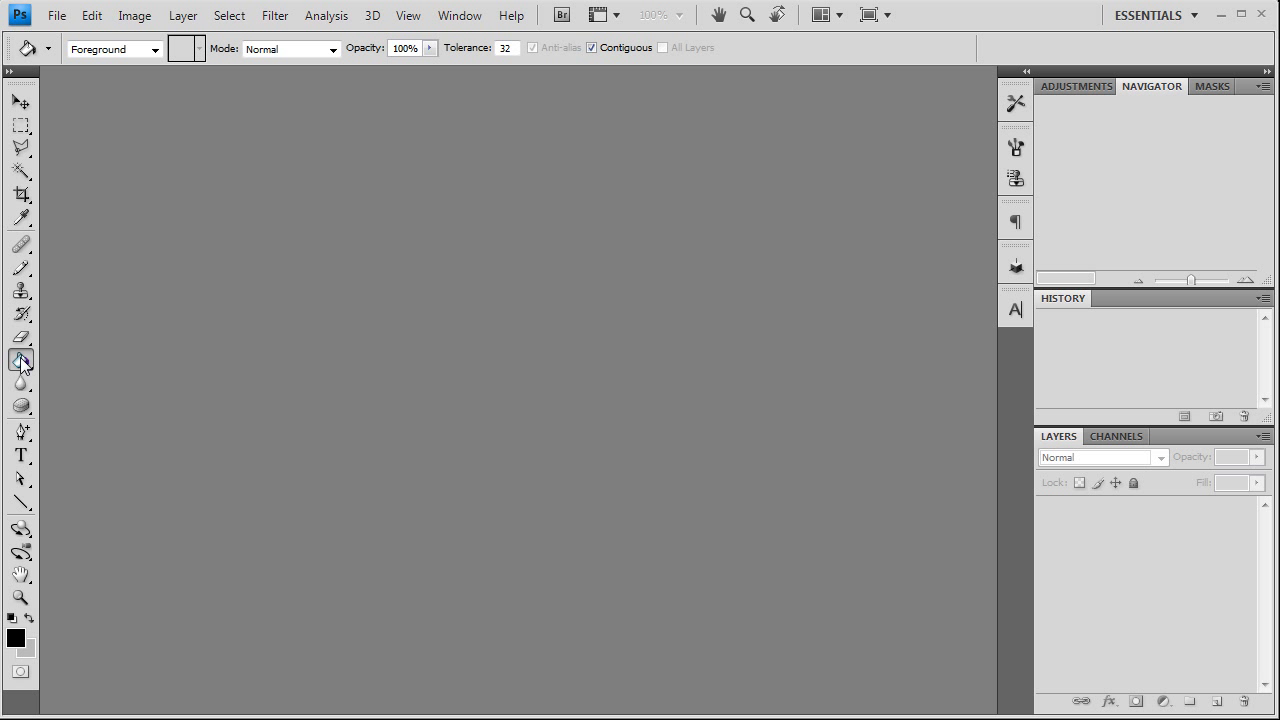
left_click(22, 362)
left_click(80, 377)
Step: Try the Blur and Sponge tools, then choose the Pen Tool from its group
left_click(21, 385)
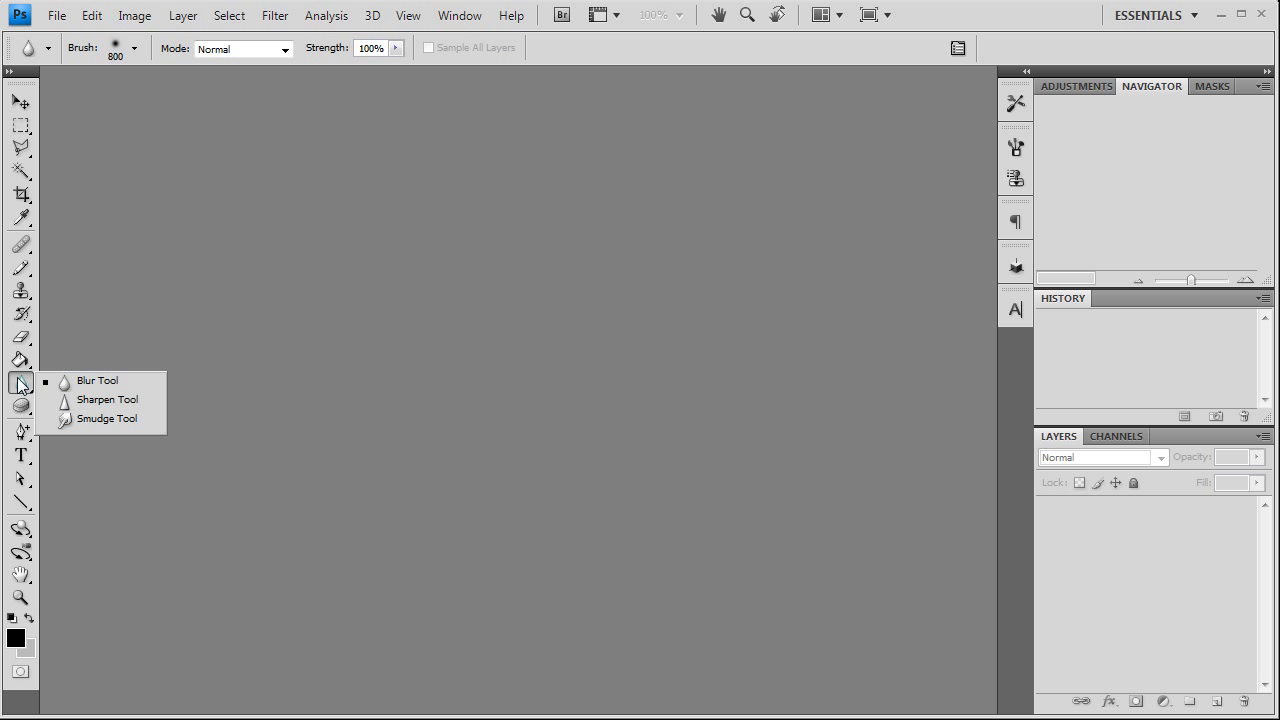
left_click(20, 385)
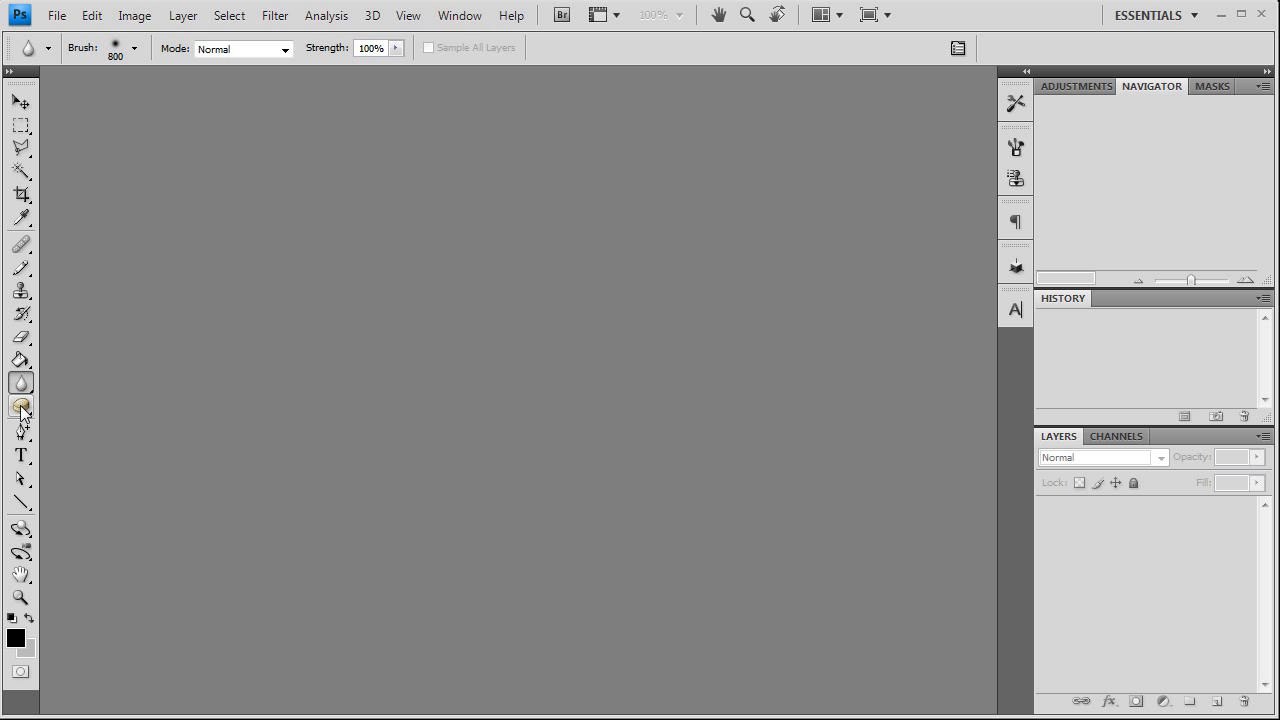
left_click(22, 408, "alt")
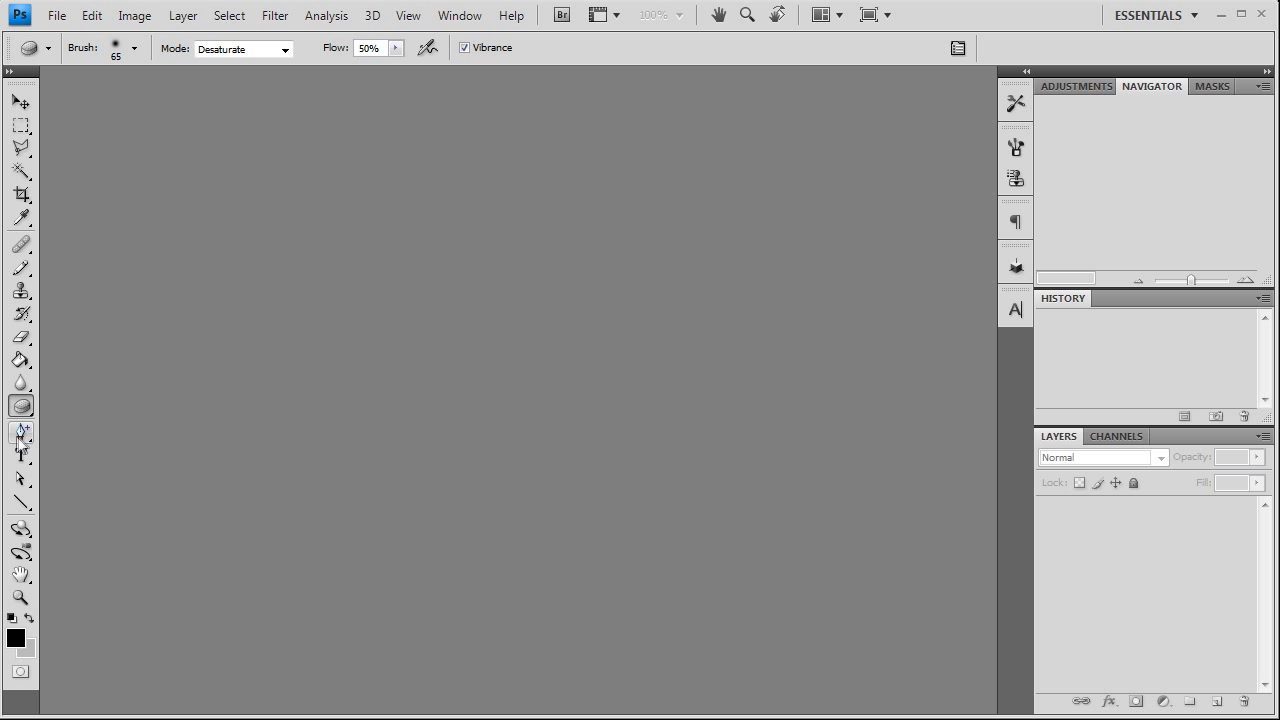
left_click_drag(17, 438, 58, 437)
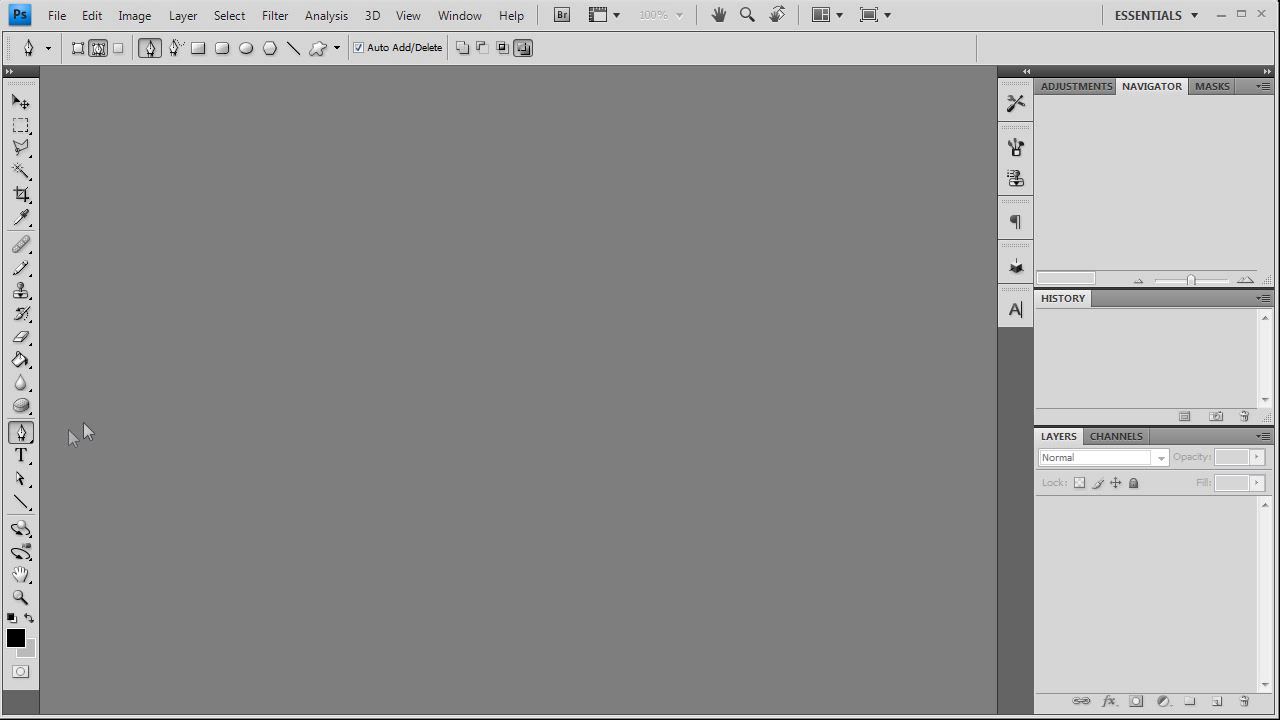
Step: Glance at the Type tool's Character panel, then pick the Direct Selection Tool
left_click(31, 457)
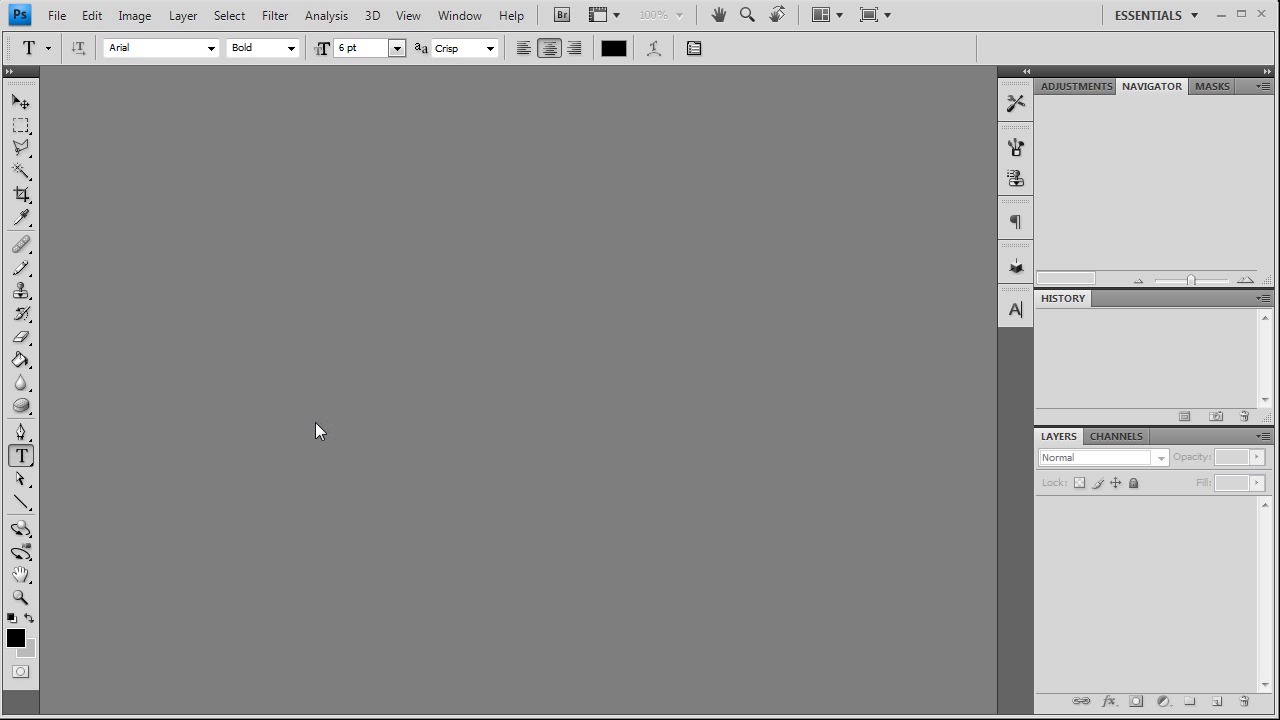
left_click(1008, 316)
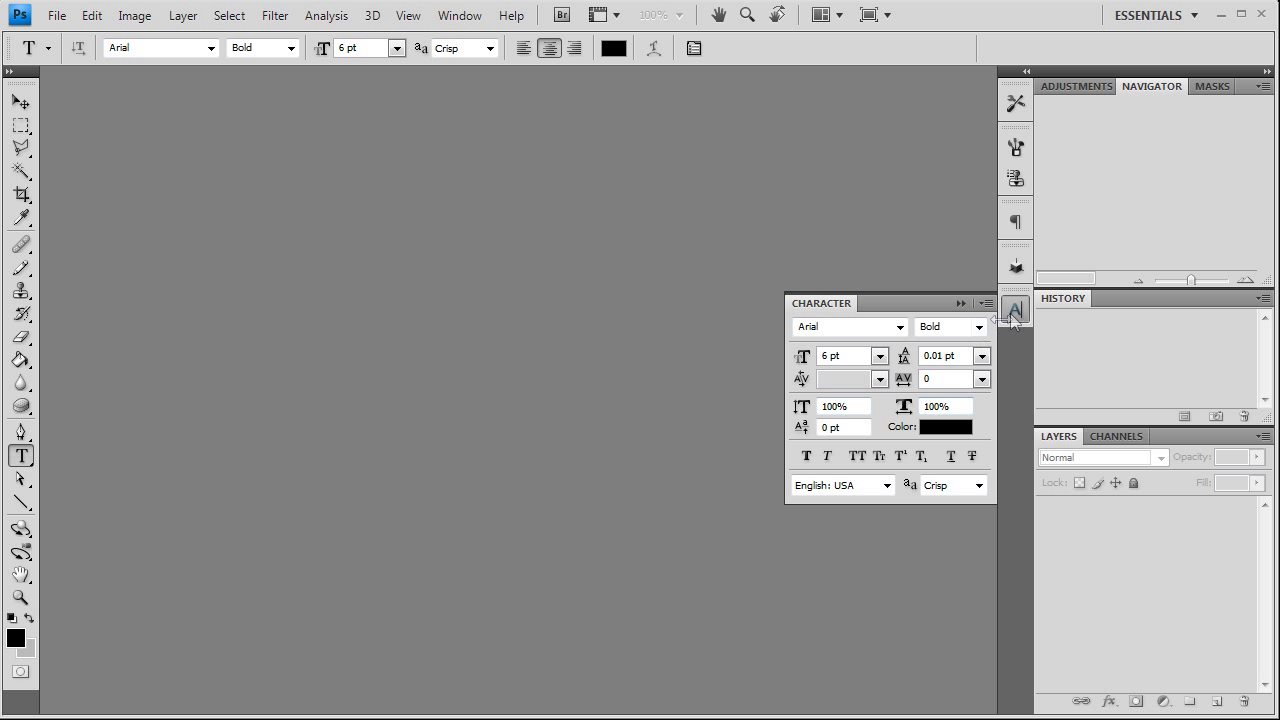
left_click(1015, 310)
left_click(21, 479)
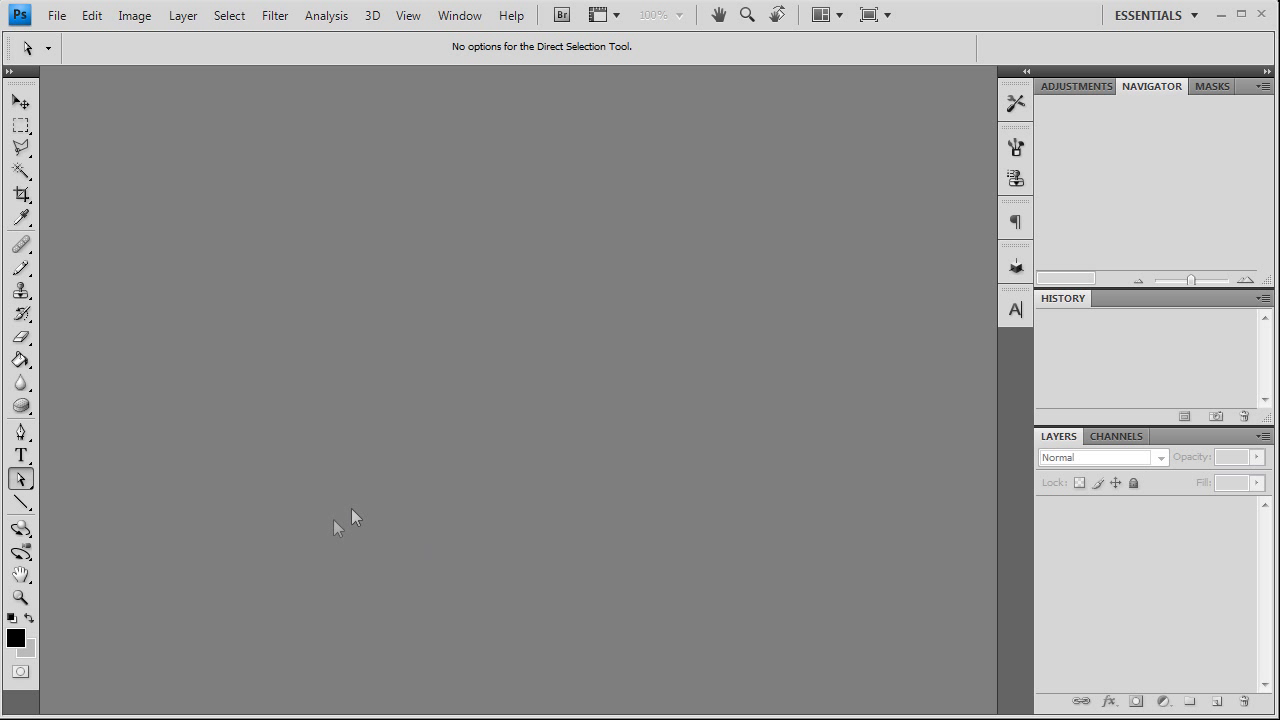
Step: Set the Line Tool to draw paths instead of shape layers
left_click(21, 503)
right_click(21, 503)
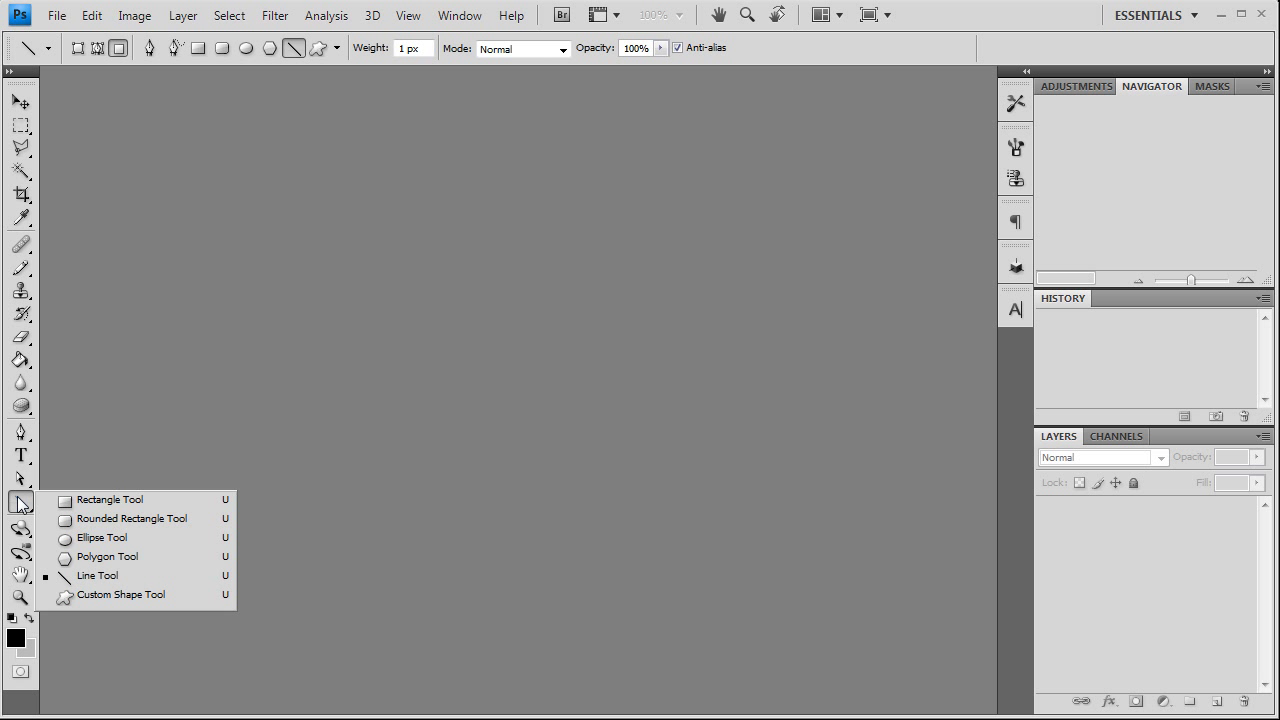
left_click(22, 502)
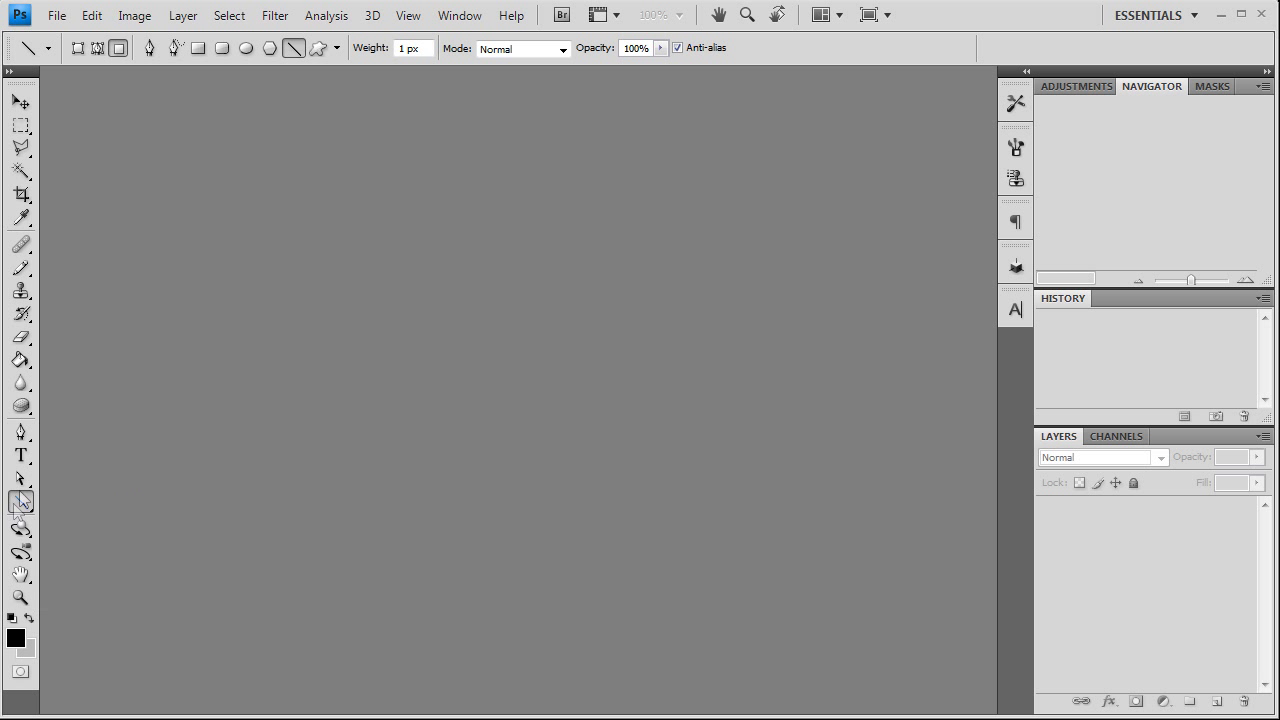
left_click(77, 48)
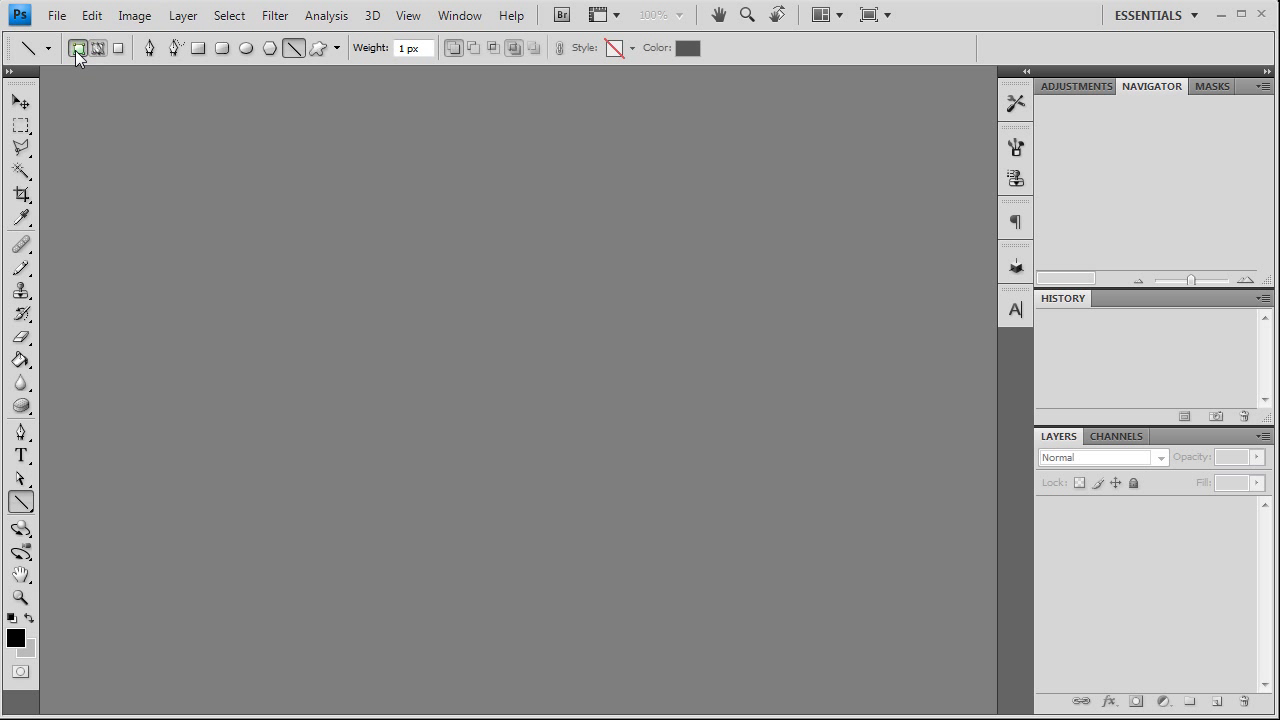
left_click(98, 47)
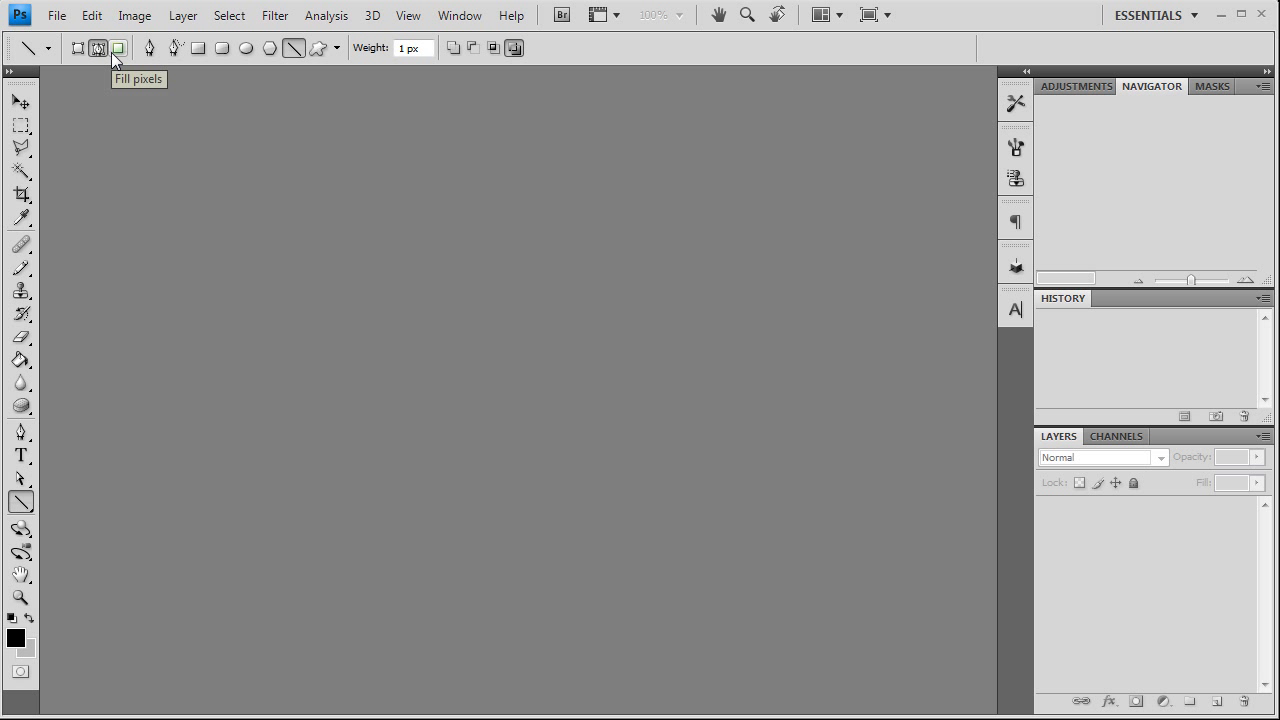
Step: Check the Line Tool's arrowhead Geometry Options, then switch via the Hand tool to the Move tool
left_click(337, 48)
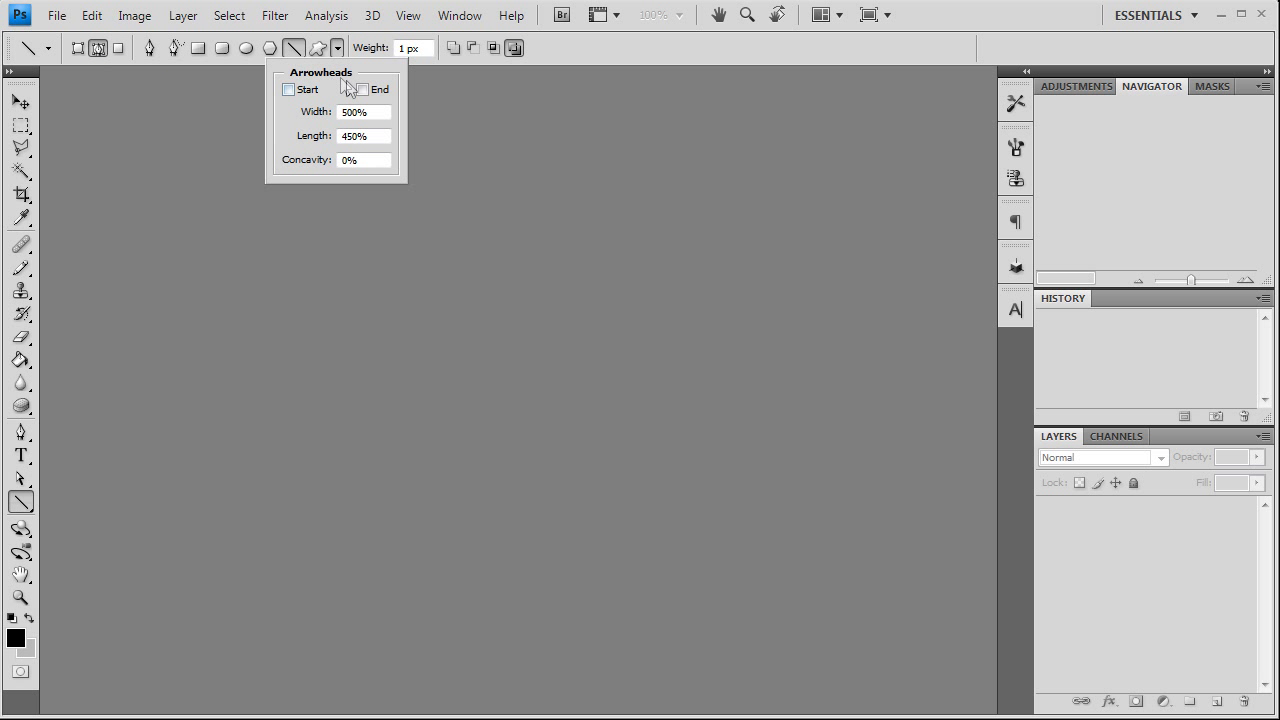
left_click(337, 50)
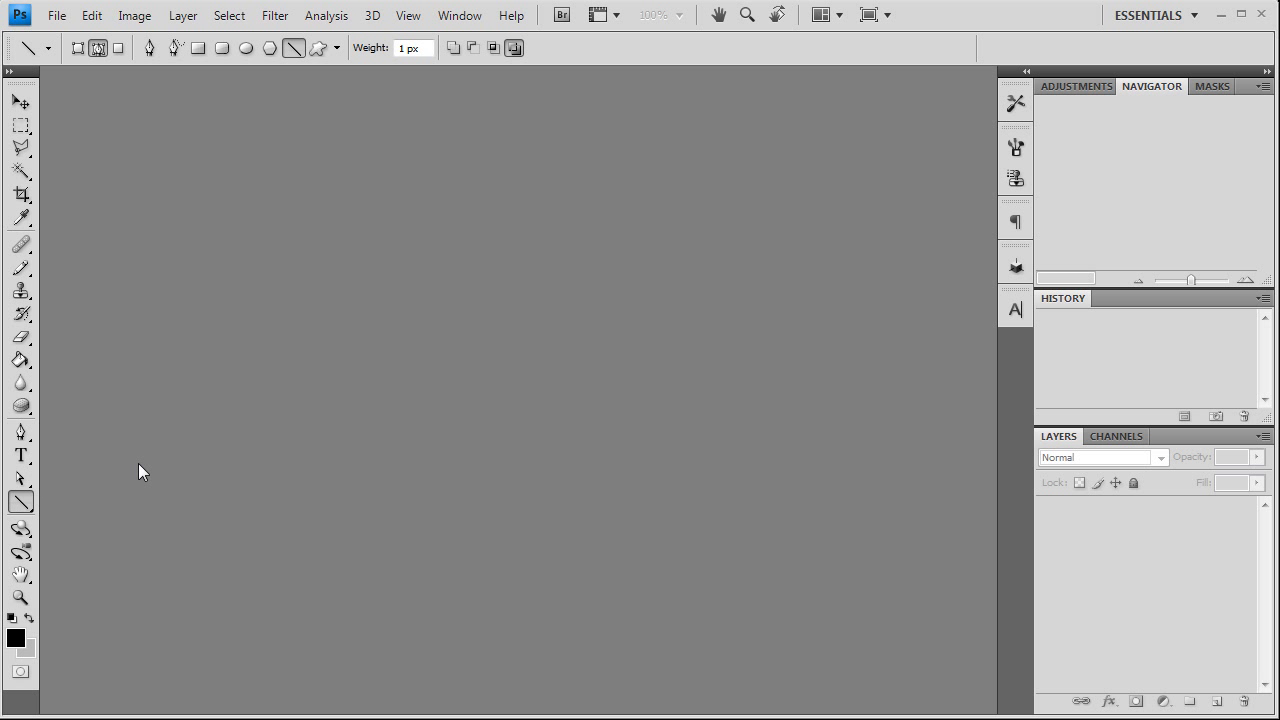
left_click(21, 575)
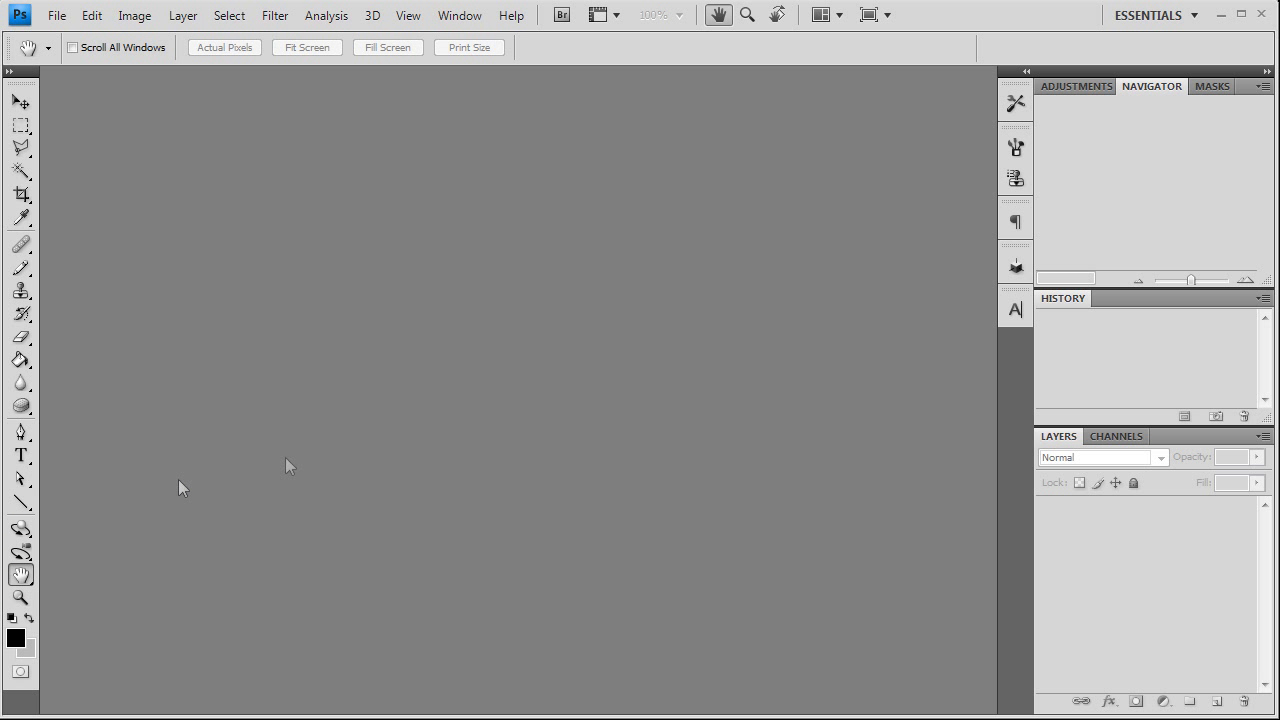
left_click(21, 102)
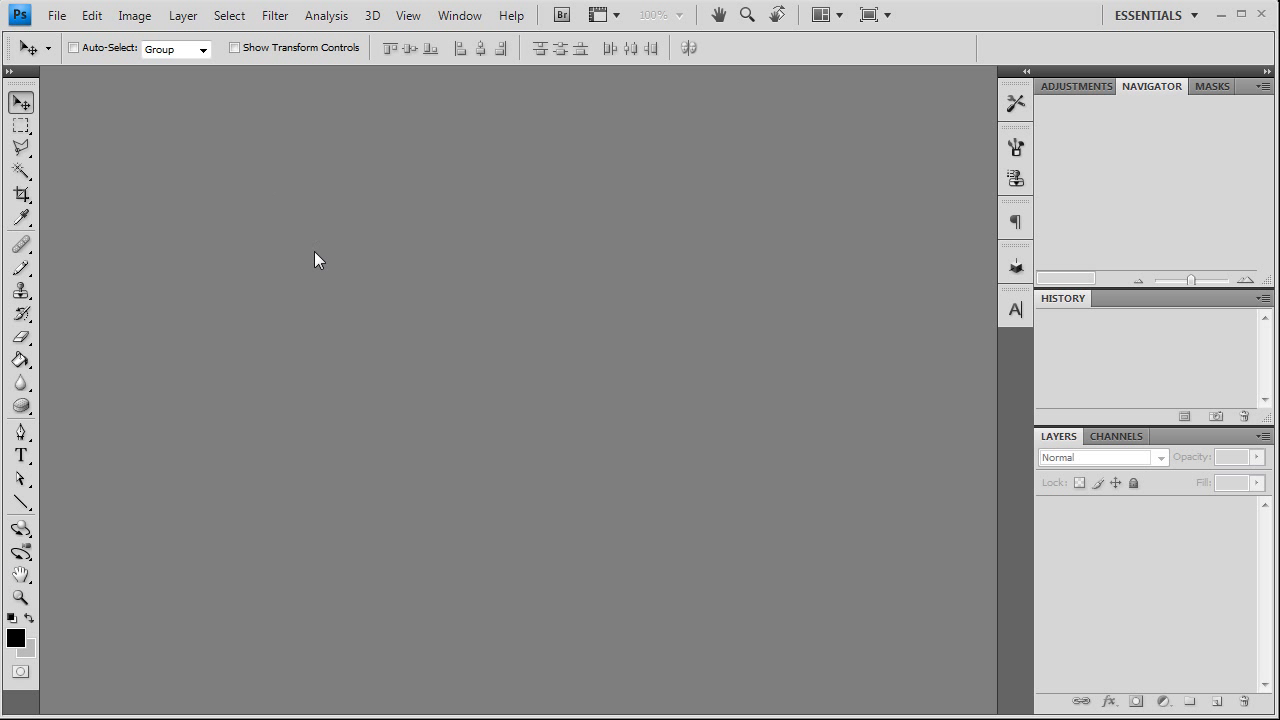
left_click(17, 641)
key("Escape")
left_click(29, 619)
left_click(29, 619)
left_click(29, 619)
left_click(29, 619)
Step: Float the History panel as its own window, then dock it back above Layers
left_click_drag(1104, 425, 1104, 398)
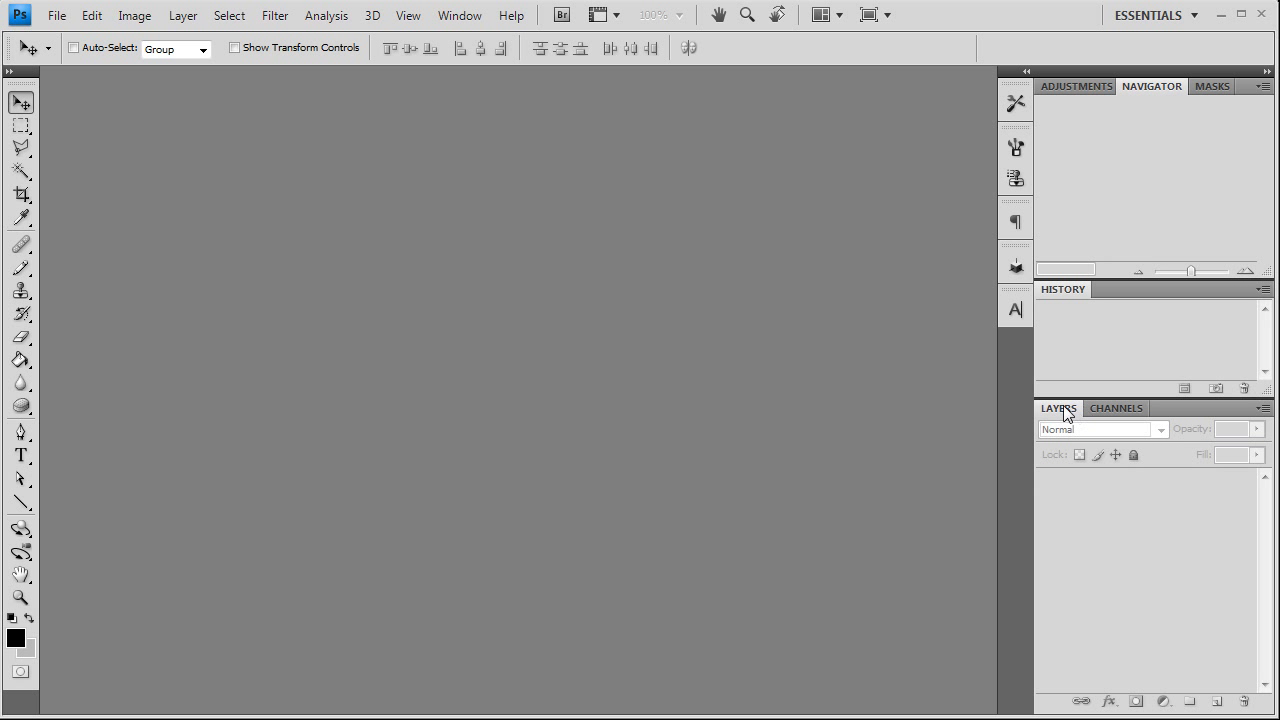
left_click_drag(1112, 276, 1141, 307)
double_click(1141, 304)
double_click(1141, 304)
left_click_drag(1233, 304, 1182, 391)
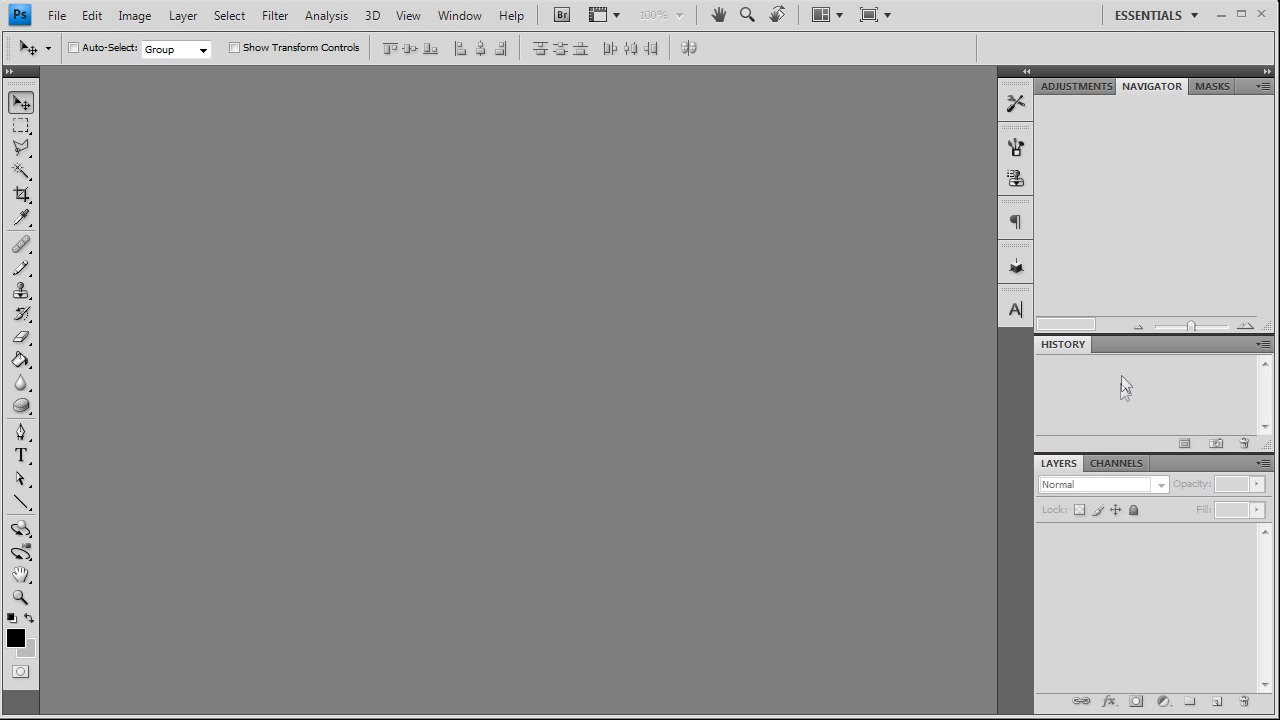
Step: Resize History to shrink the Navigator and give Layers more room, then peek at Channels
left_click_drag(1112, 333, 1112, 251)
left_click_drag(1115, 452, 1112, 376)
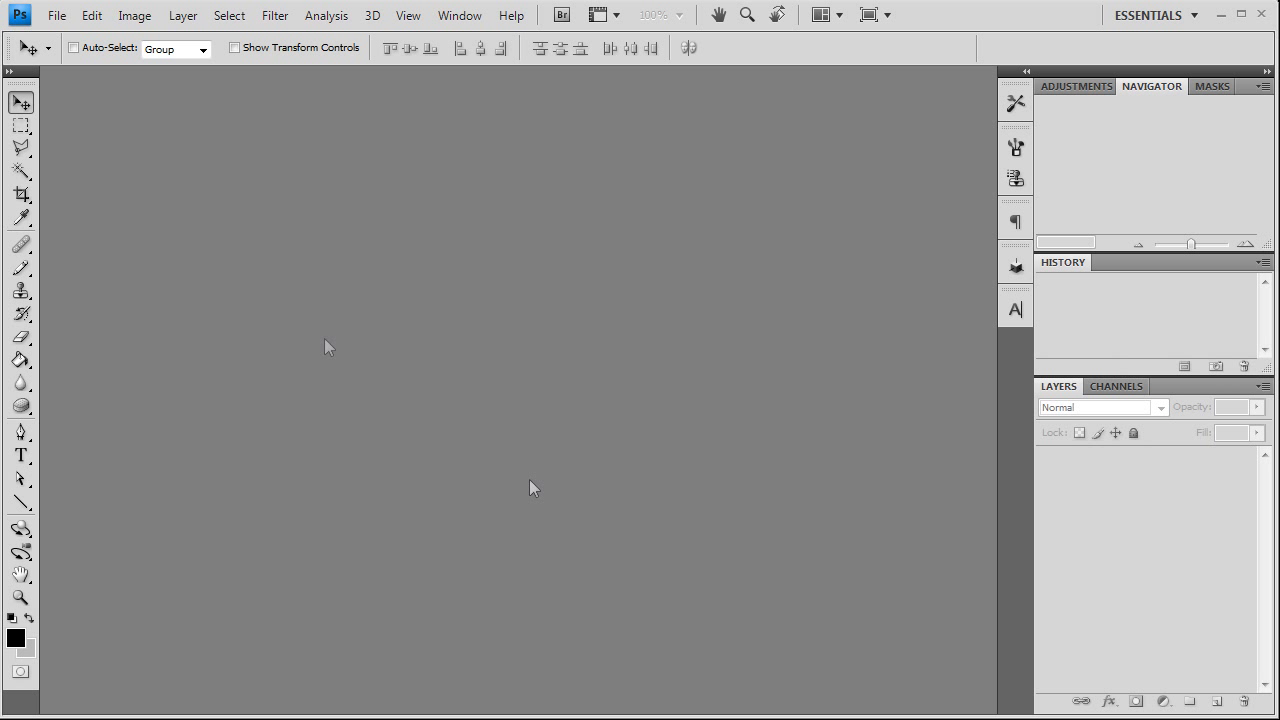
left_click(1107, 390)
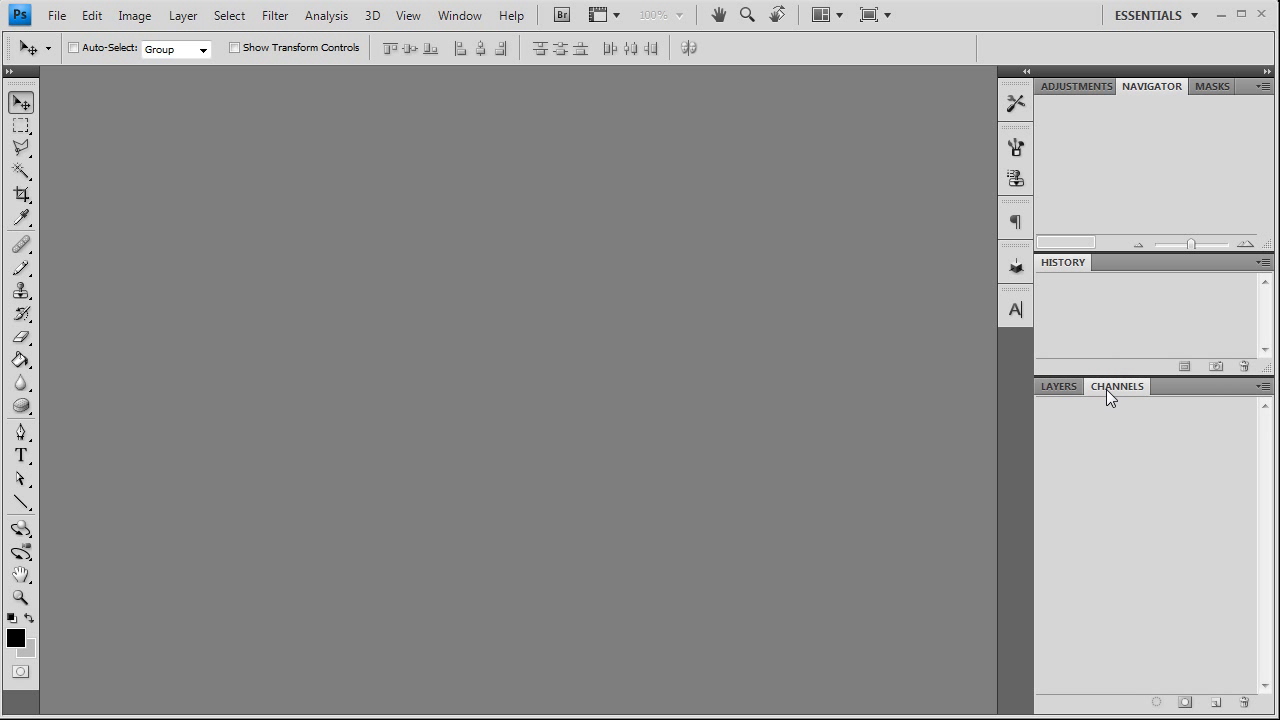
left_click(1046, 388)
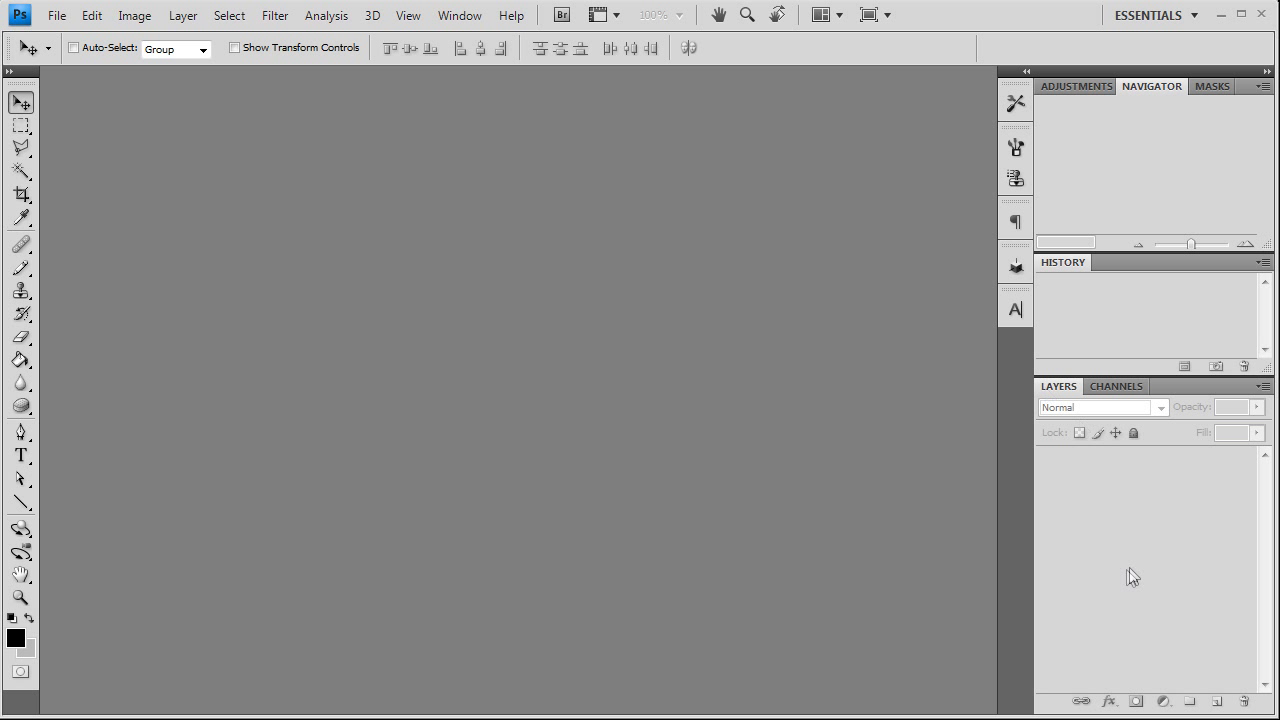